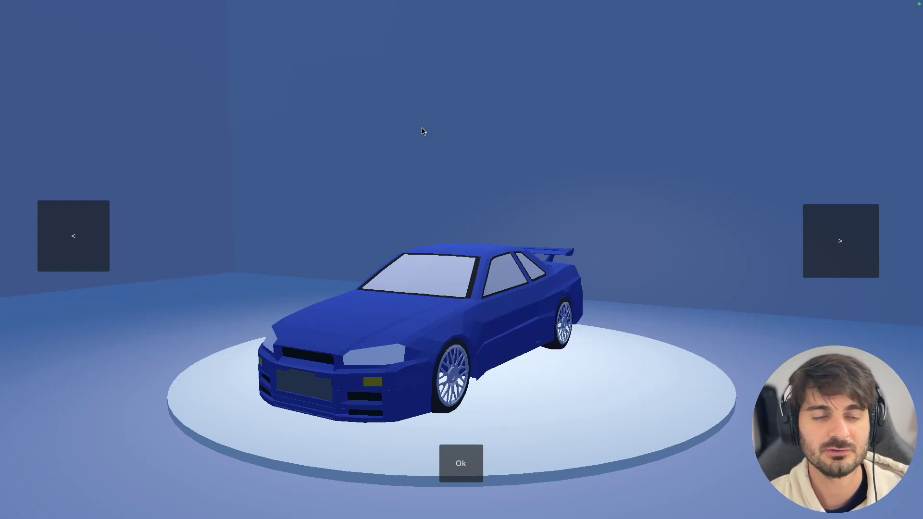
Step: Cycle the running showroom to the DeLorean with the > arrow, then back to the Skyline
left_click(841, 249)
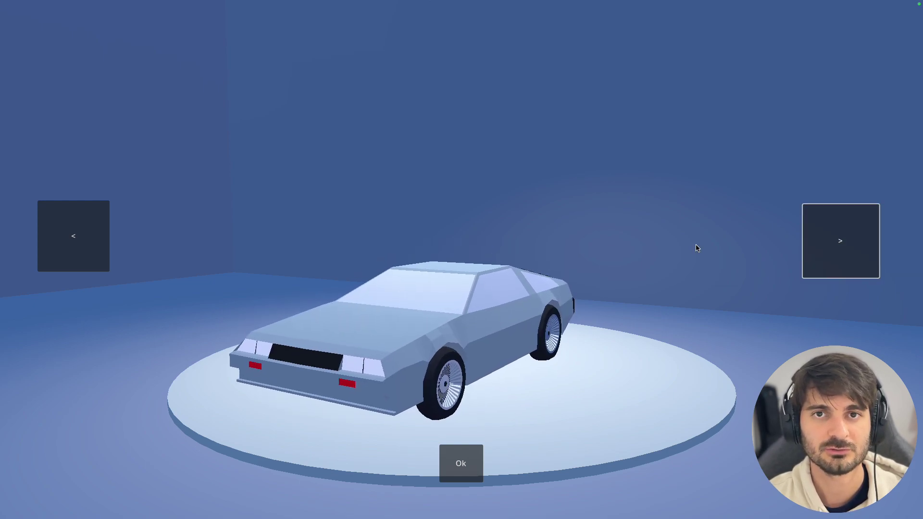
left_click(820, 239)
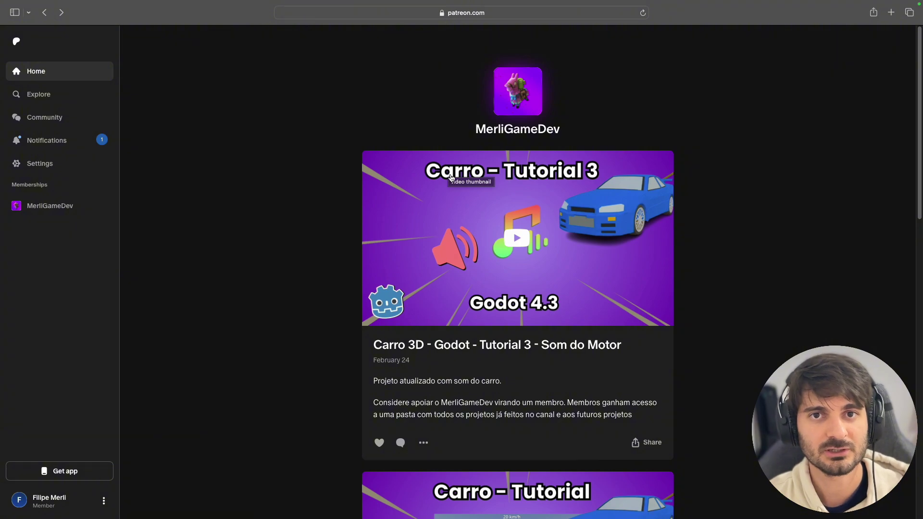
Step: Scroll the Patreon feed and open the 'Carro 3D - Godot - Tutorial 3 - Som do Motor' post
scroll(457, 272, "down", 1)
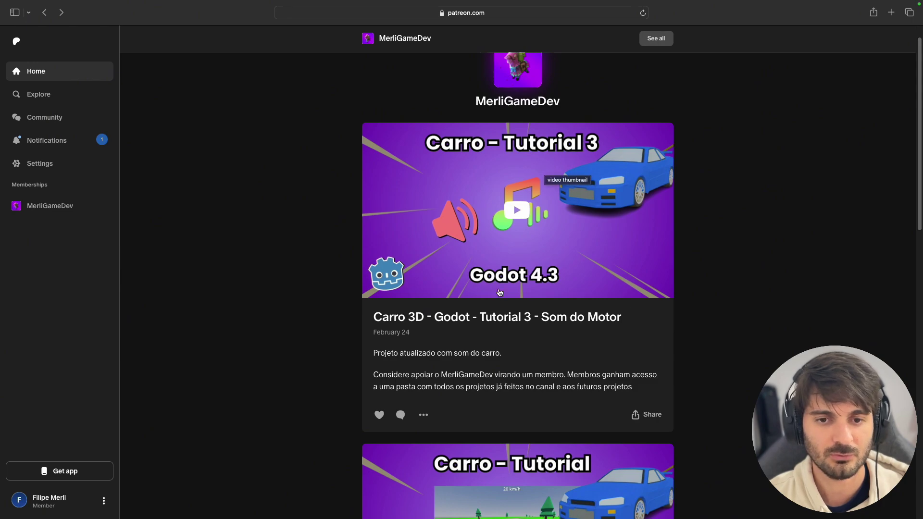
left_click(500, 319)
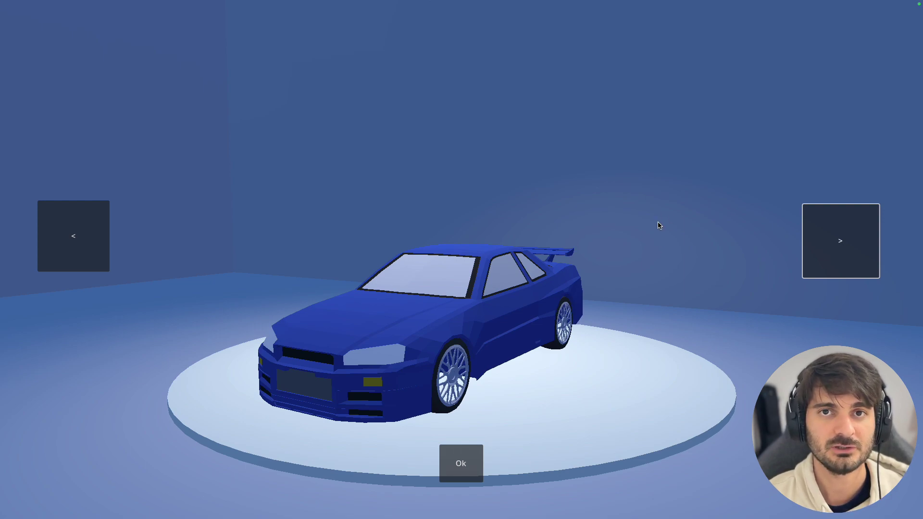
Step: Confirm the DeLorean with Ok and drive it forward around the test road's curve
left_click(461, 463)
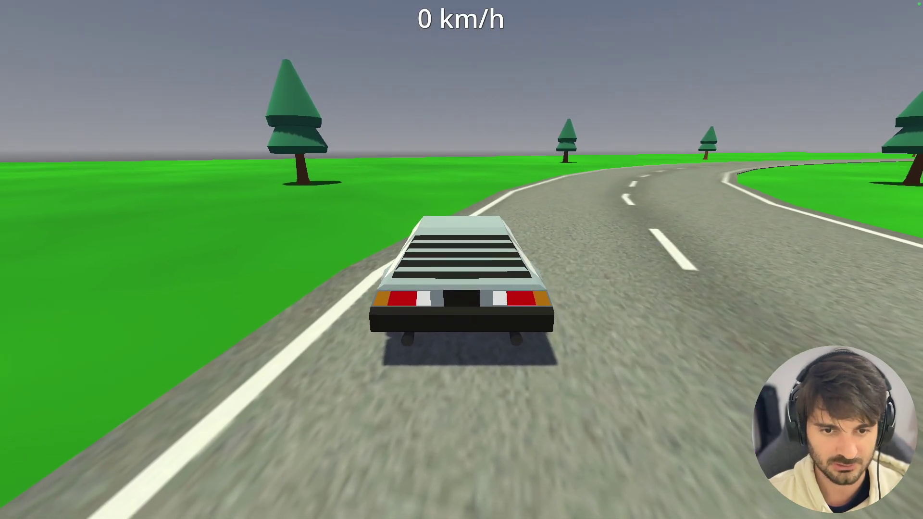
key("w")
key("d")
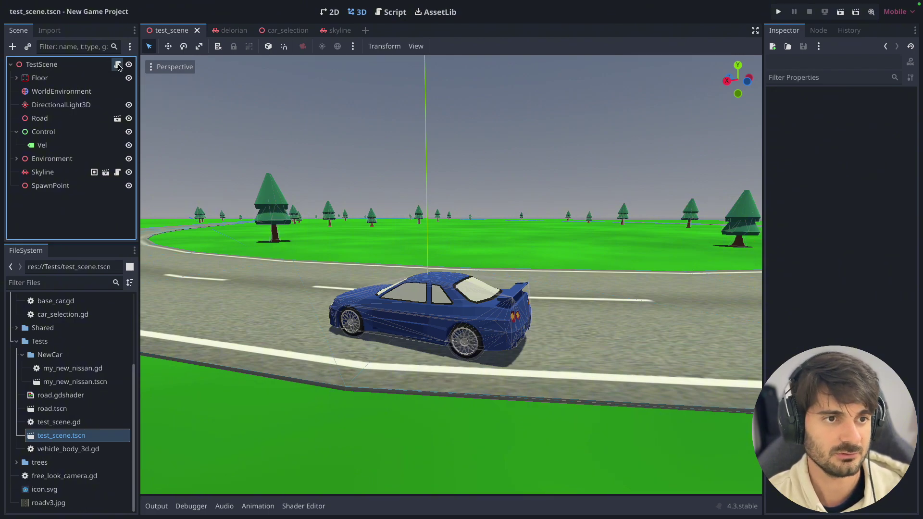
Step: Open test_scene.gd, then switch to the delorian scene and scroll through its base_car.gd
left_click(117, 64)
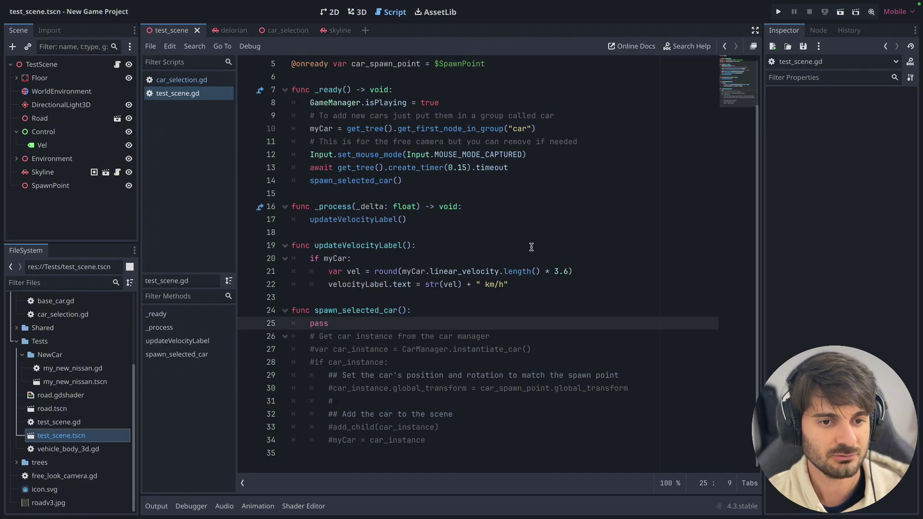
left_click(236, 32)
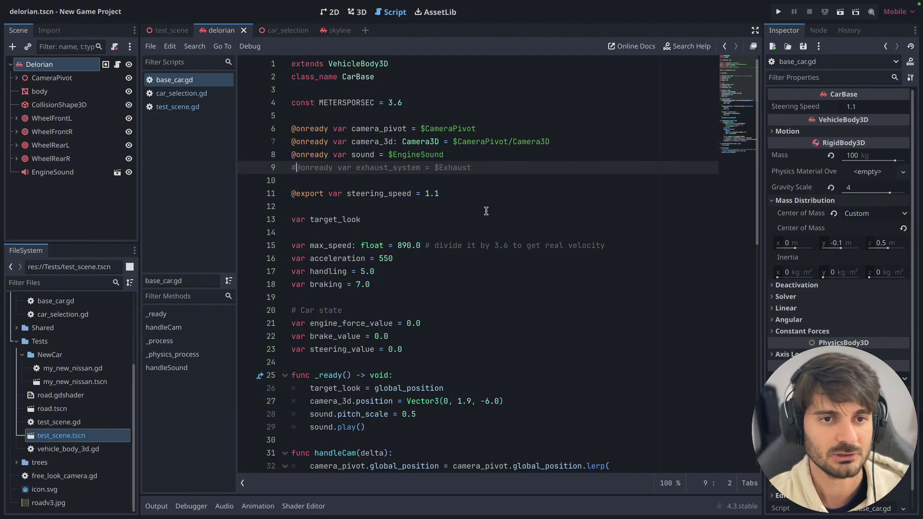
scroll(488, 211, "down", 10)
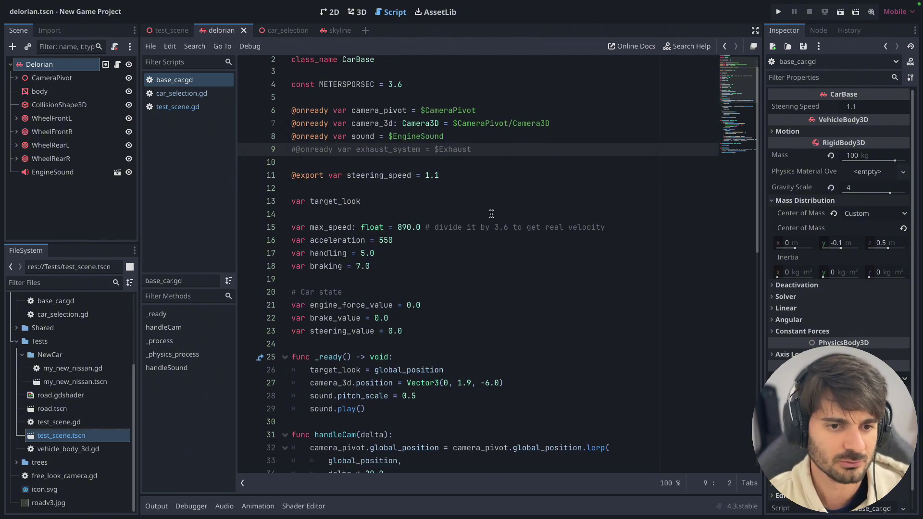
scroll(476, 239, "down", 2)
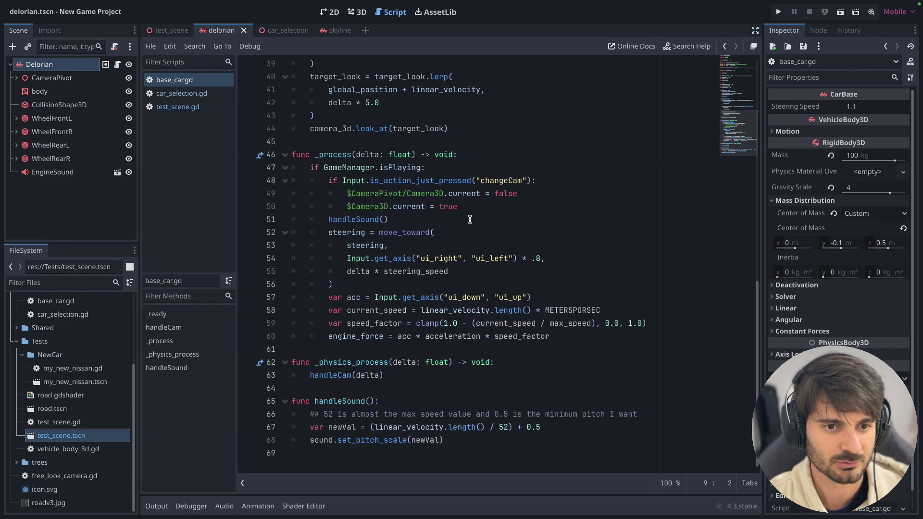
scroll(410, 388, "up", 3)
scroll(413, 375, "up", 8)
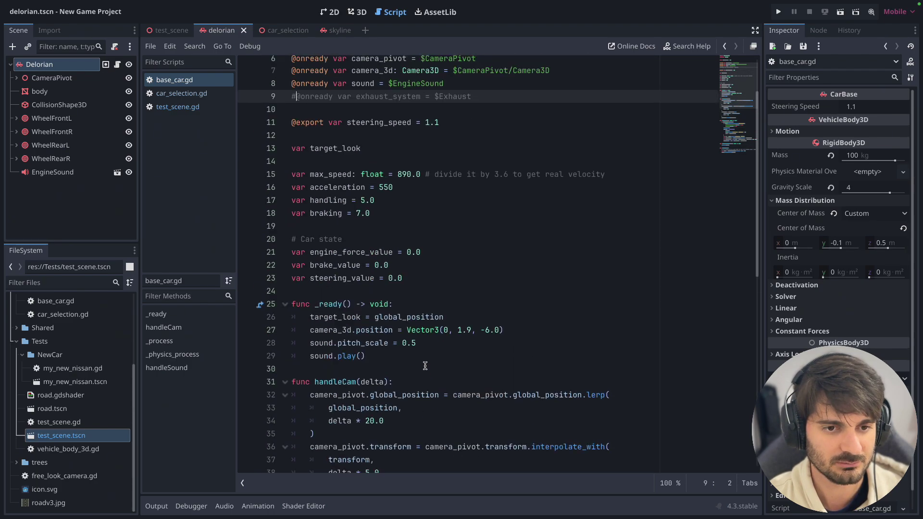
scroll(420, 356, "down", 1)
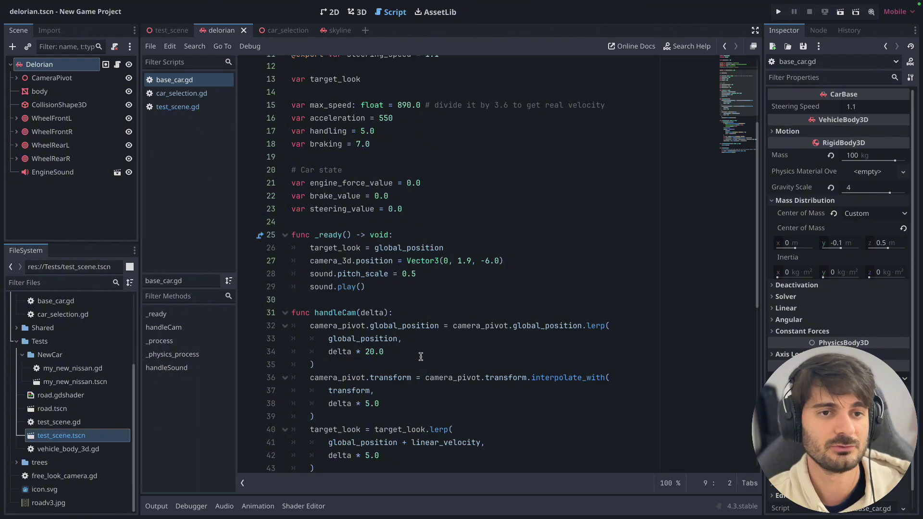
scroll(467, 342, "up", 1)
scroll(467, 342, "up", 3)
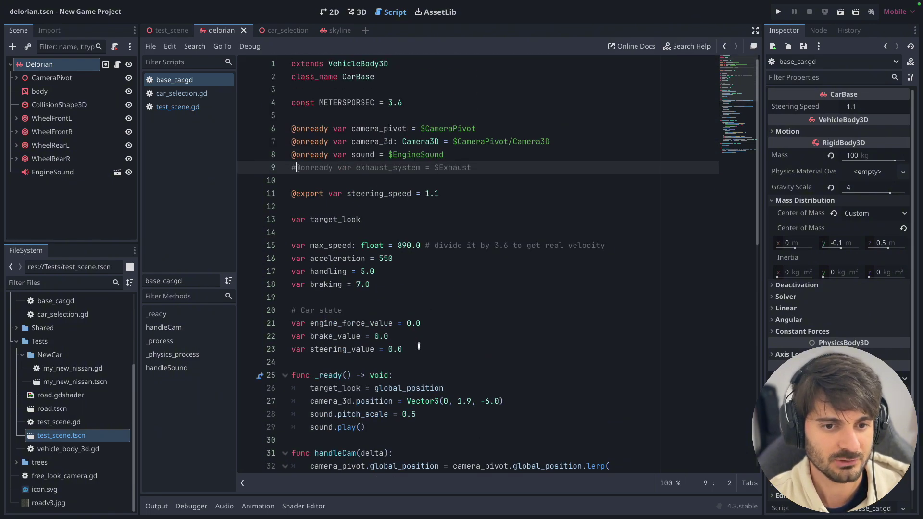
Step: Highlight the car variables on lines 6–23, then the class_name CarBase line
left_click_drag(419, 346, 270, 129)
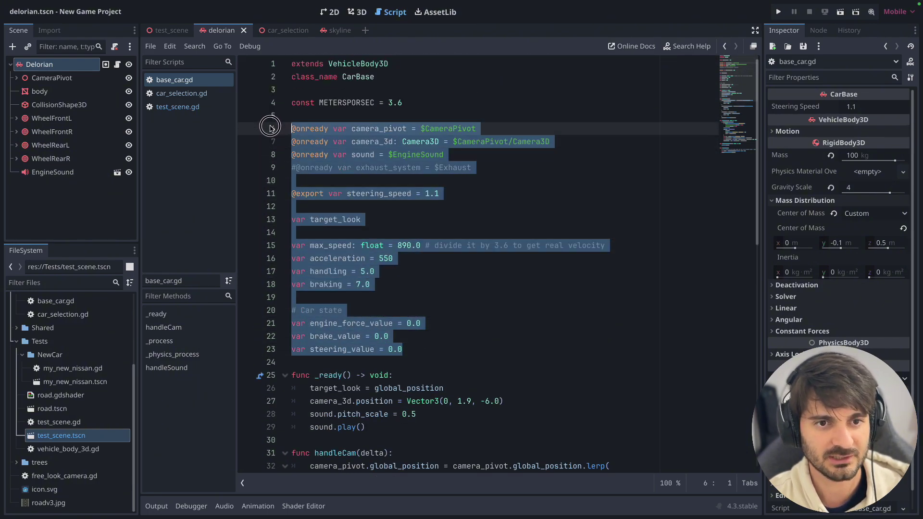
left_click(469, 207)
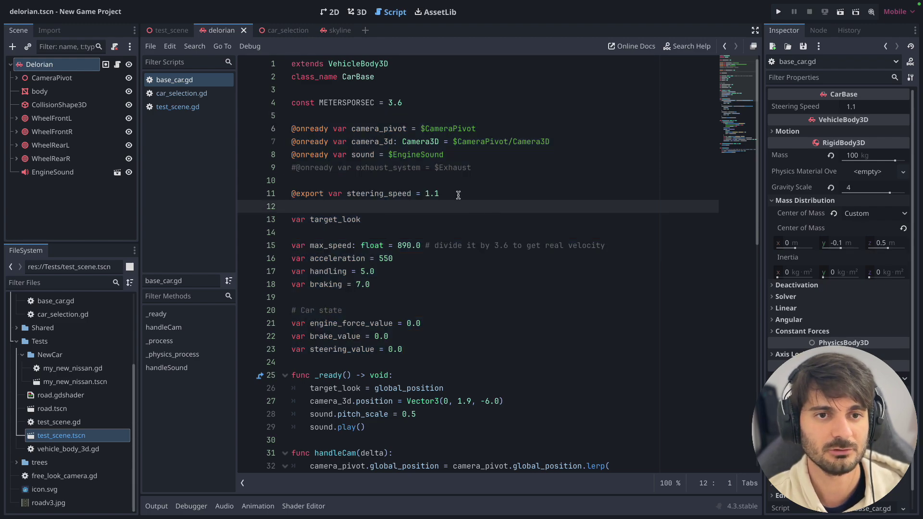
triple_click(382, 91)
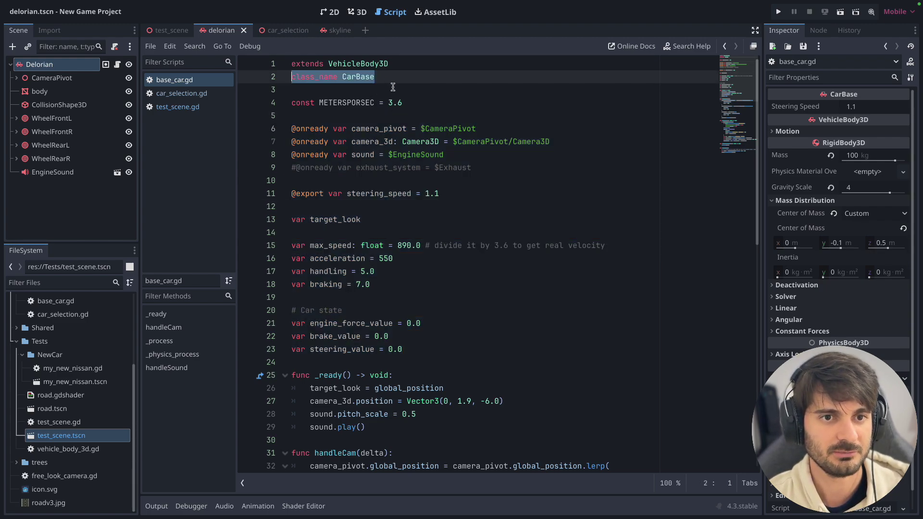
Step: Show the skyline scene in the 3D view and orbit around the Skyline
left_click(340, 30)
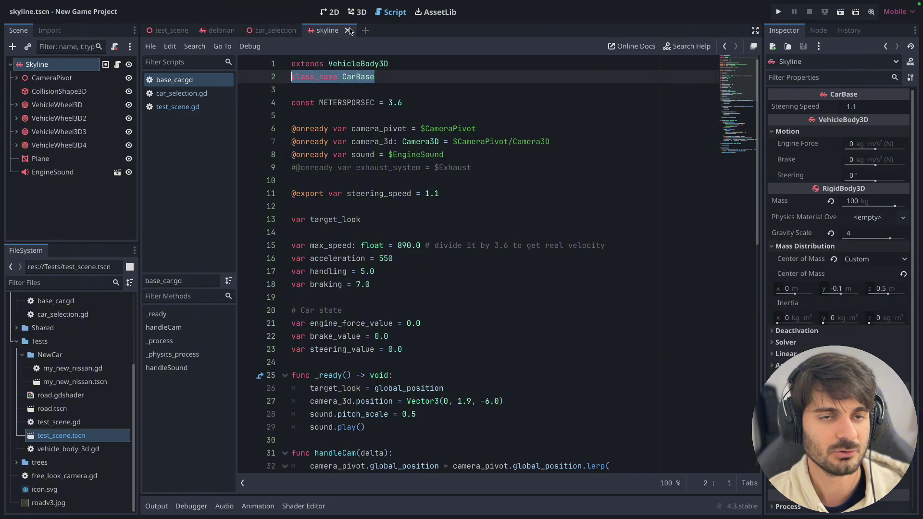
left_click(358, 12)
middle_click_drag(454, 234, 415, 161)
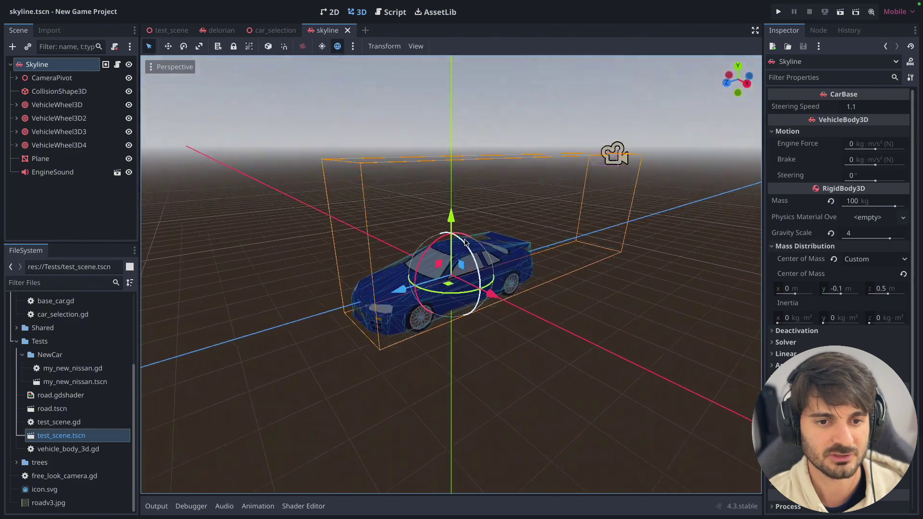
Step: Orbit around the DeLorean from a low side view to a rear three-quarter view
left_click(219, 30)
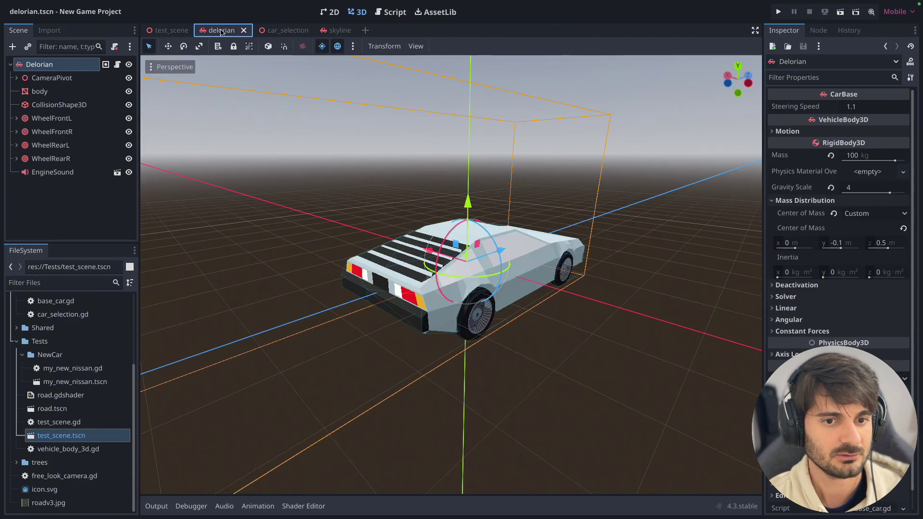
mouse_move(433, 288)
middle_mouse_down()
mouse_move(460, 311)
mouse_move(358, 312)
middle_mouse_up()
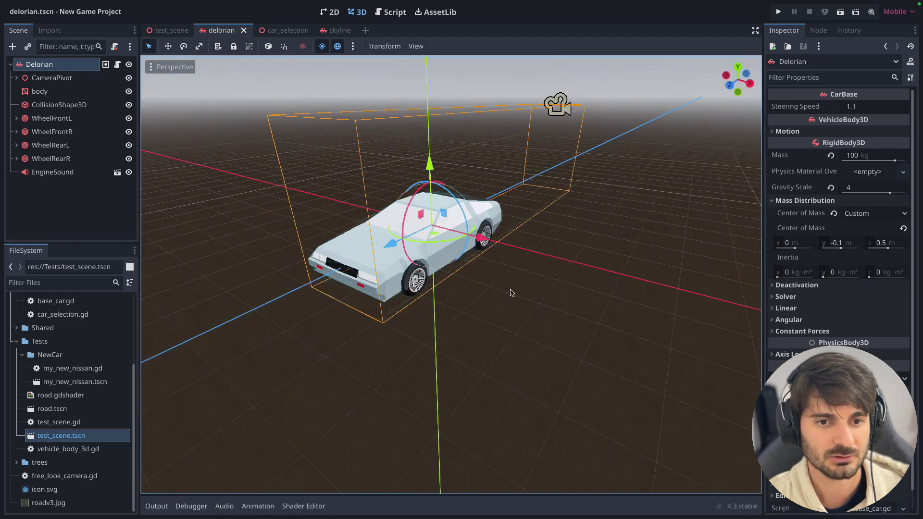
middle_click_drag(512, 293, 455, 260)
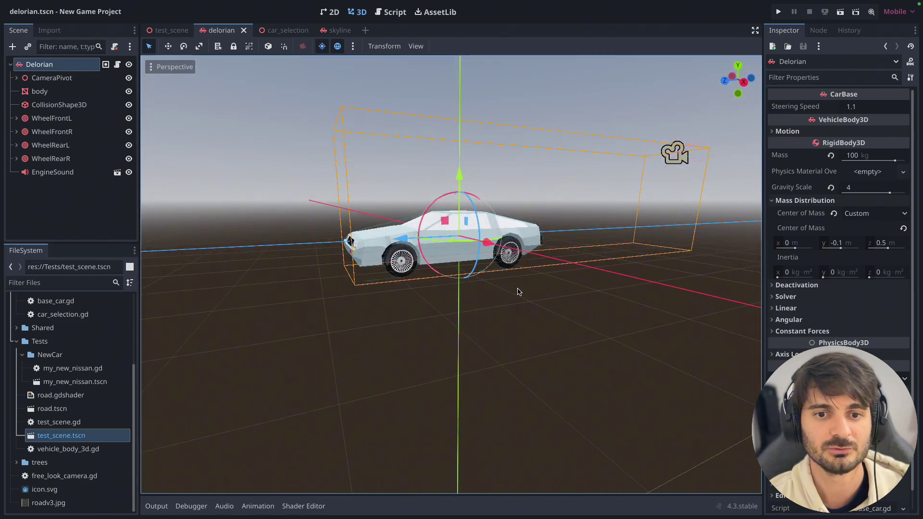
mouse_move(477, 325)
middle_mouse_down()
mouse_move(462, 313)
mouse_move(532, 346)
mouse_move(442, 336)
mouse_move(469, 326)
middle_mouse_up()
scroll(443, 336, "up", 2)
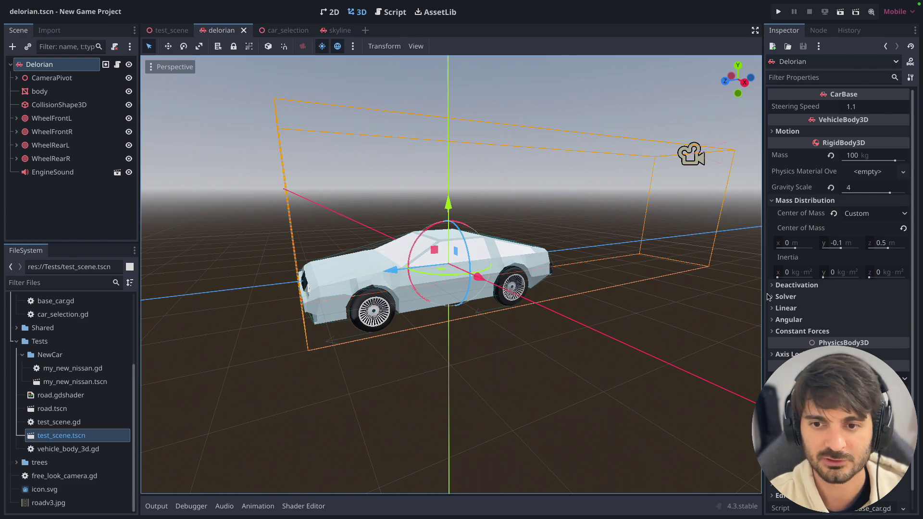
Step: Widen the Inspector, inspect the DeLorean's EngineSound settings, then open the car_selection scene
left_click_drag(764, 290, 701, 290)
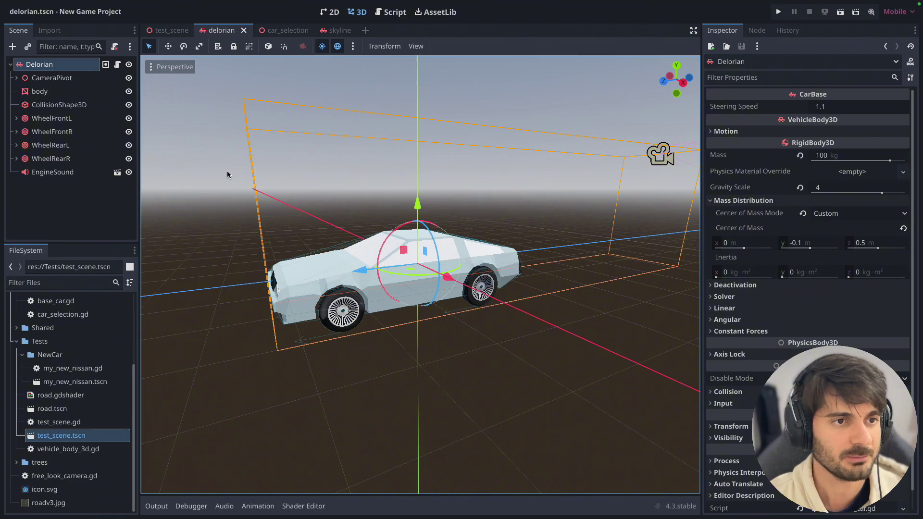
left_click(53, 173)
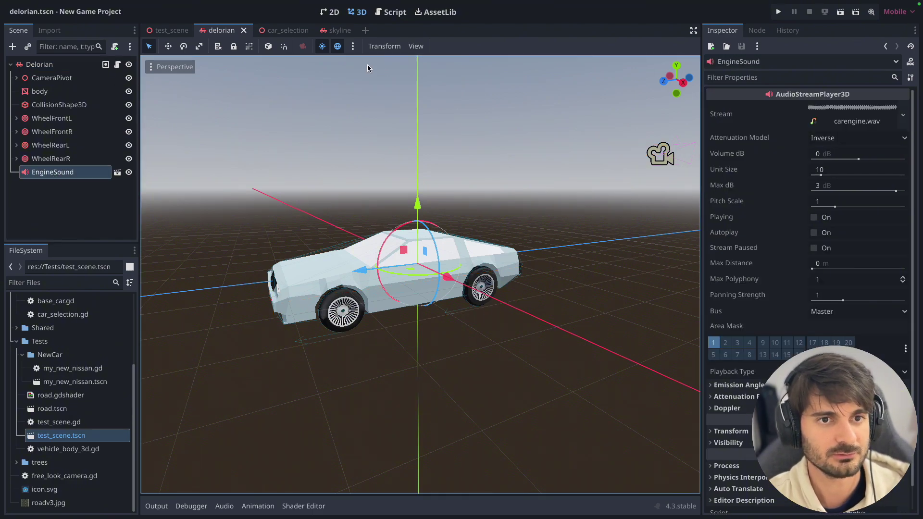
left_click(283, 30)
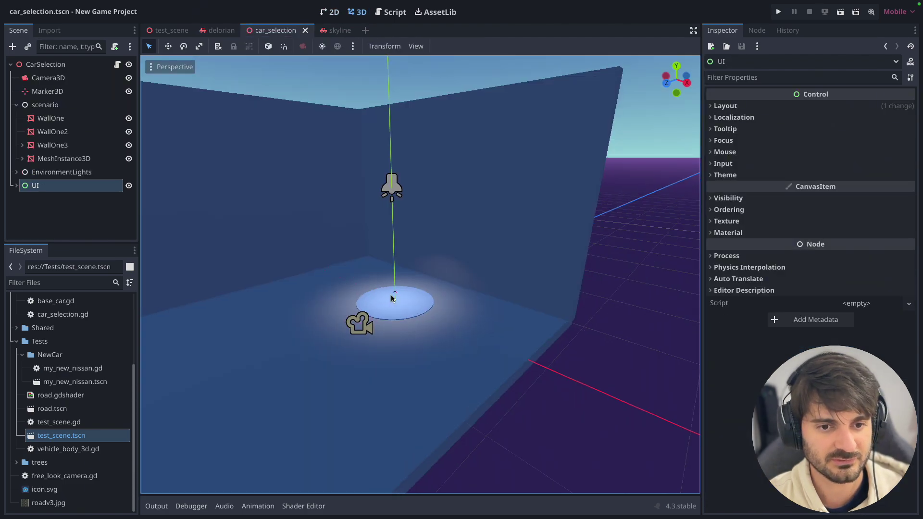
Step: Inspect the CarSelection root node and the showroom Camera3D at 4.75, 2.54, 7.85
mouse_move(392, 298)
middle_mouse_down()
mouse_move(440, 296)
mouse_move(391, 299)
middle_mouse_up()
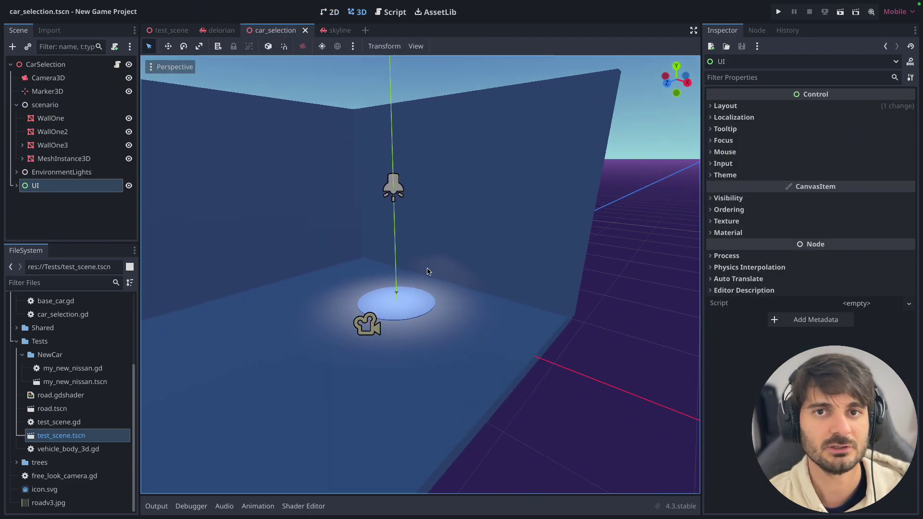
scroll(374, 279, "down", 2)
scroll(427, 308, "down", 2)
scroll(404, 307, "down", 3)
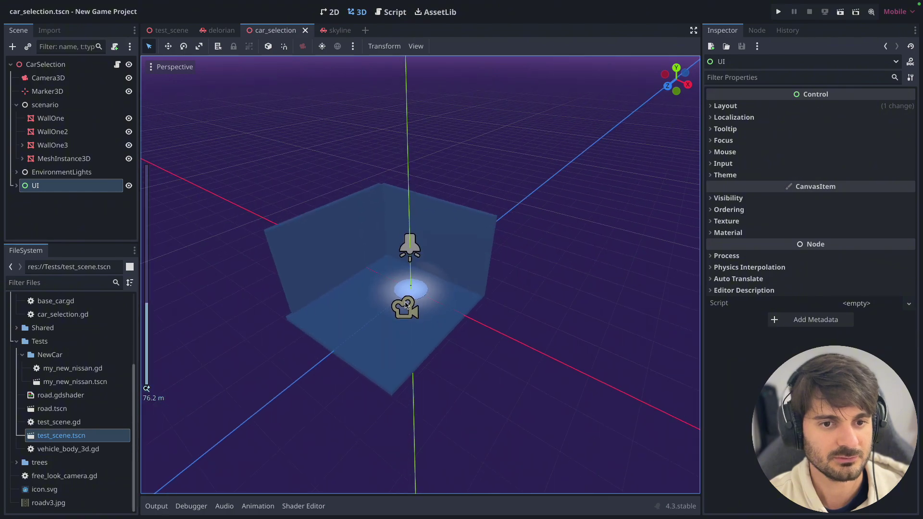
scroll(405, 292, "down", 2)
left_click(41, 65)
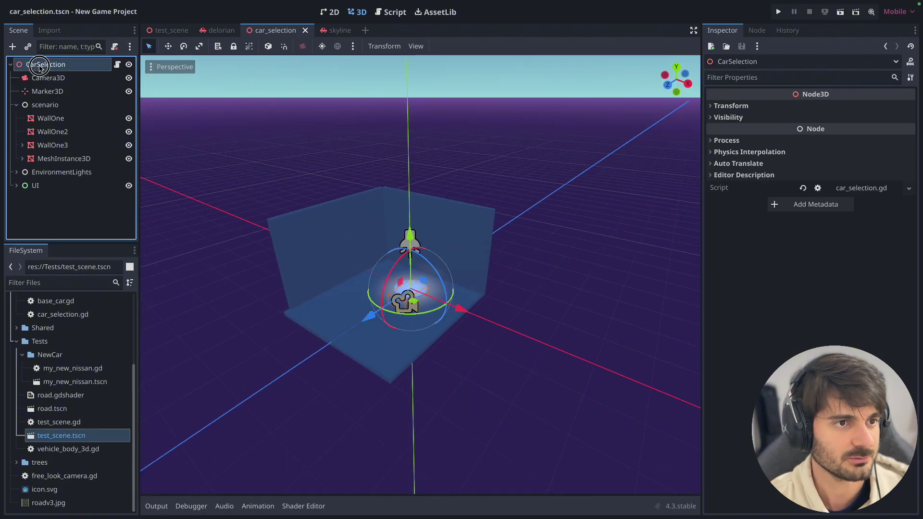
left_click(48, 81)
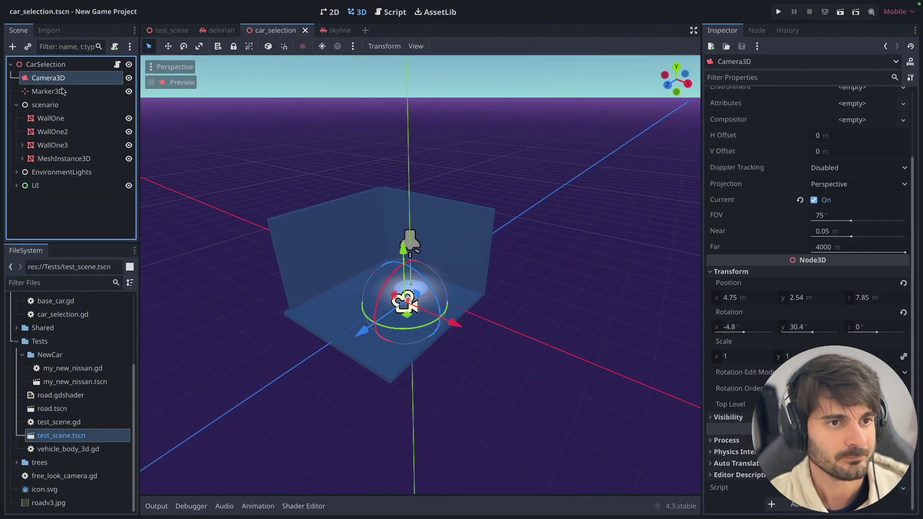
Step: Inspect the Marker3D spawn point, 1.155 m above the platform, from a level view
scroll(439, 311, "up", 5)
scroll(440, 307, "up", 3)
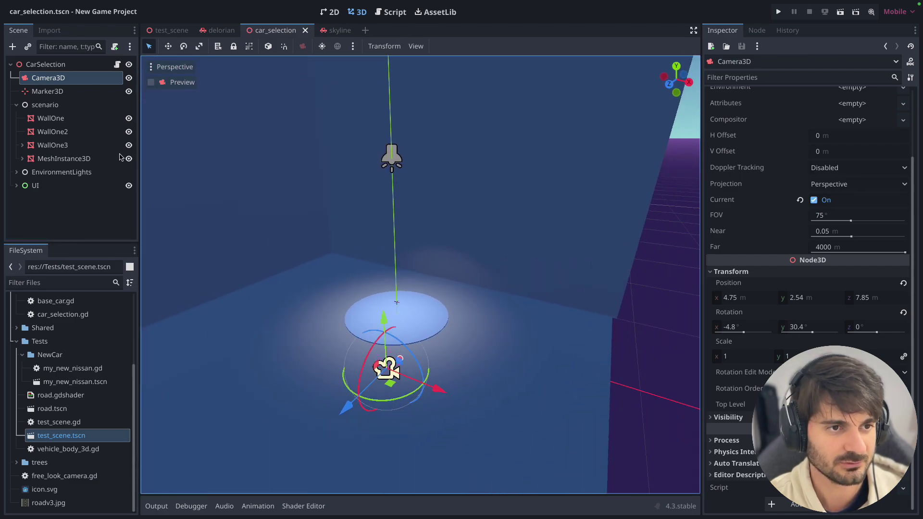
left_click(47, 91)
scroll(412, 328, "up", 4)
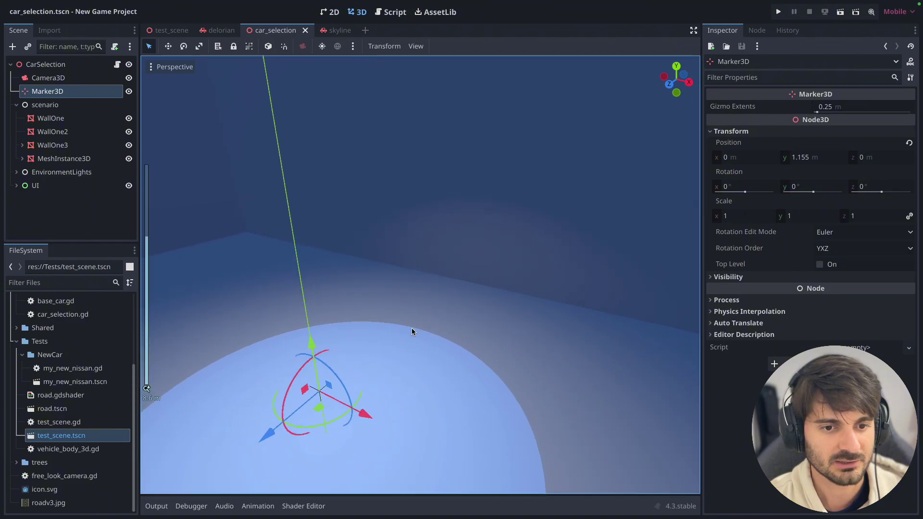
scroll(450, 292, "up", 2)
mouse_move(450, 292)
middle_mouse_down()
mouse_move(416, 316)
mouse_move(399, 294)
middle_mouse_up()
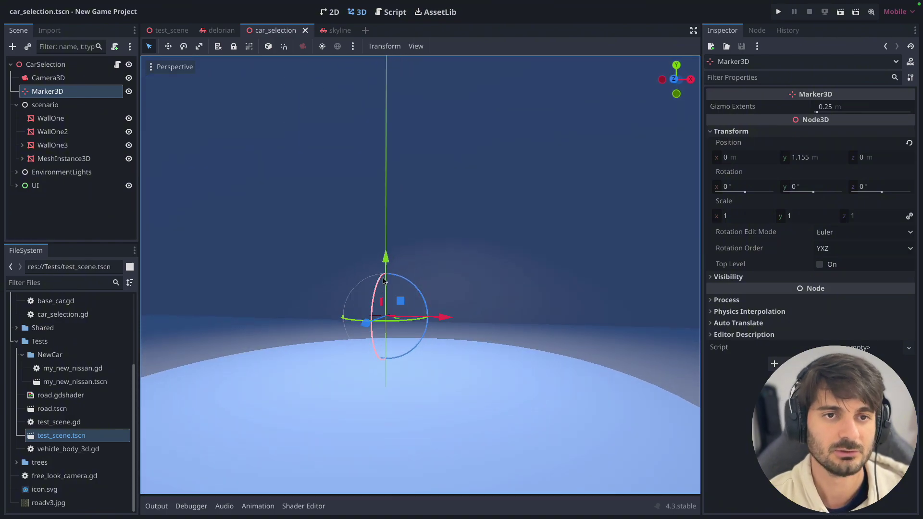
Step: Collapse and re-expand the scenario group to show its walls, then expand EnvironmentLights
left_click(17, 106)
left_click(17, 105)
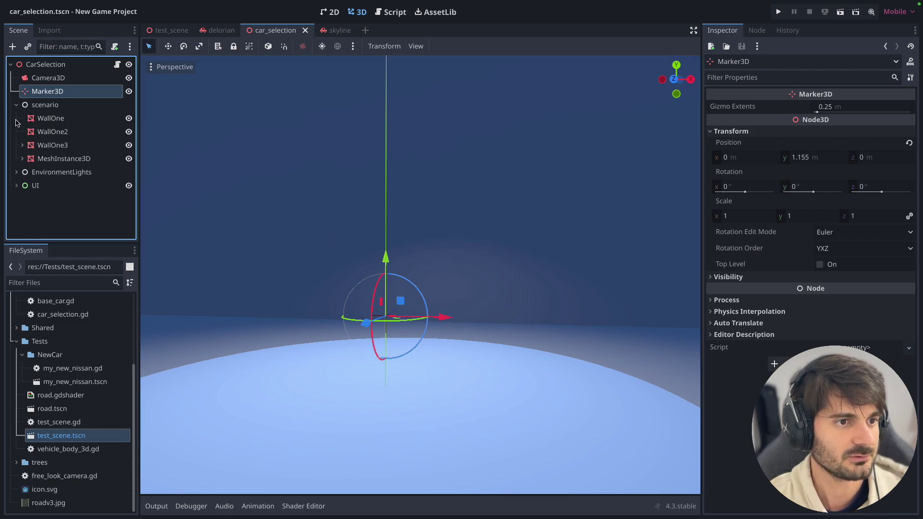
left_click(17, 173)
Step: Select WallOne and WallOne2, focusing the view to look down into the room
left_click(49, 109)
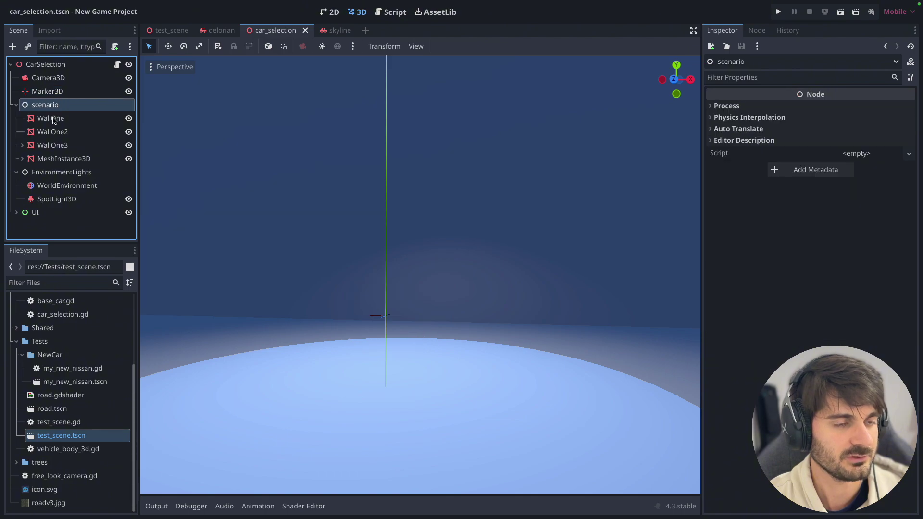
left_click(50, 118)
key("f")
mouse_move(277, 190)
middle_mouse_down()
mouse_move(337, 304)
mouse_move(340, 337)
middle_mouse_up()
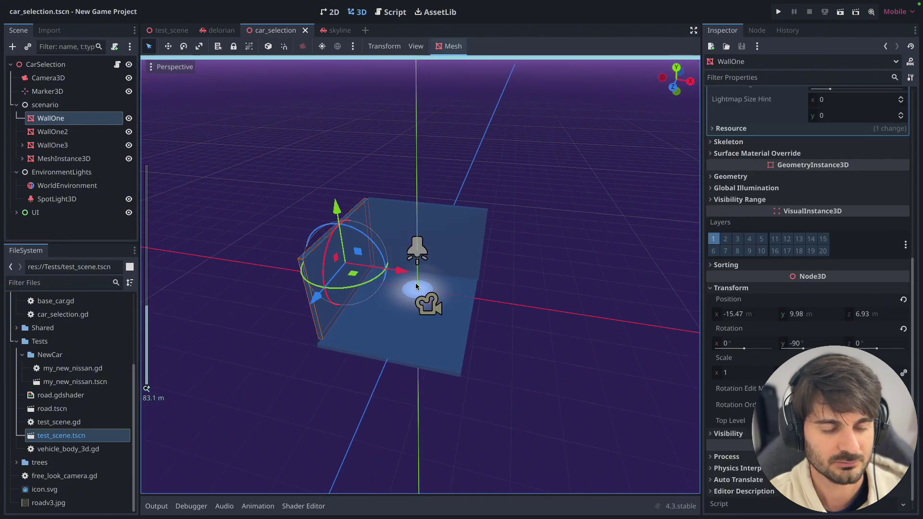
left_click(52, 132)
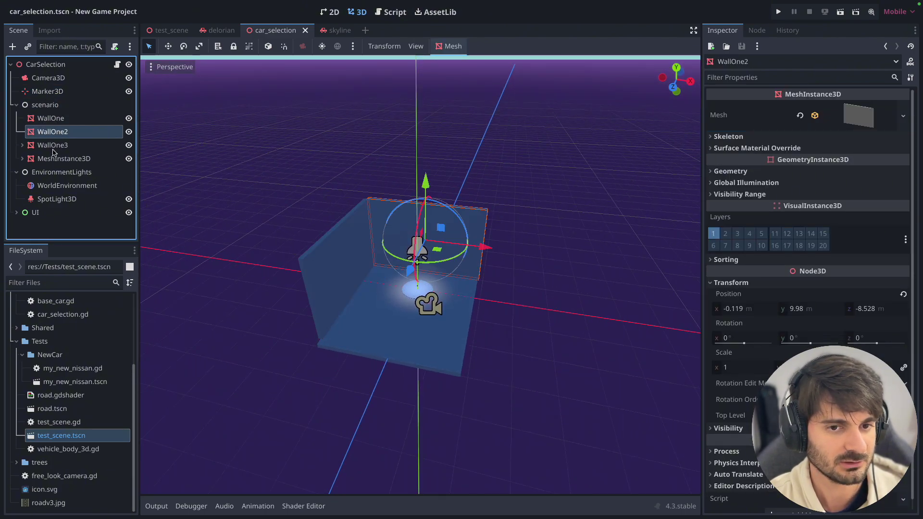
Step: Select WallOne3, reveal its and the floor's collision bodies, and focus on the wall
left_click(54, 155)
left_click(56, 146)
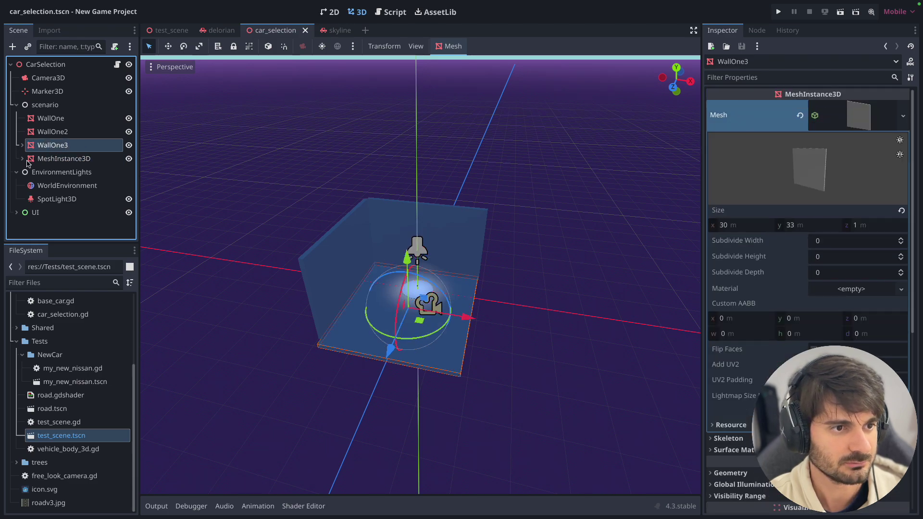
left_click(22, 145)
left_click(22, 186)
key("f")
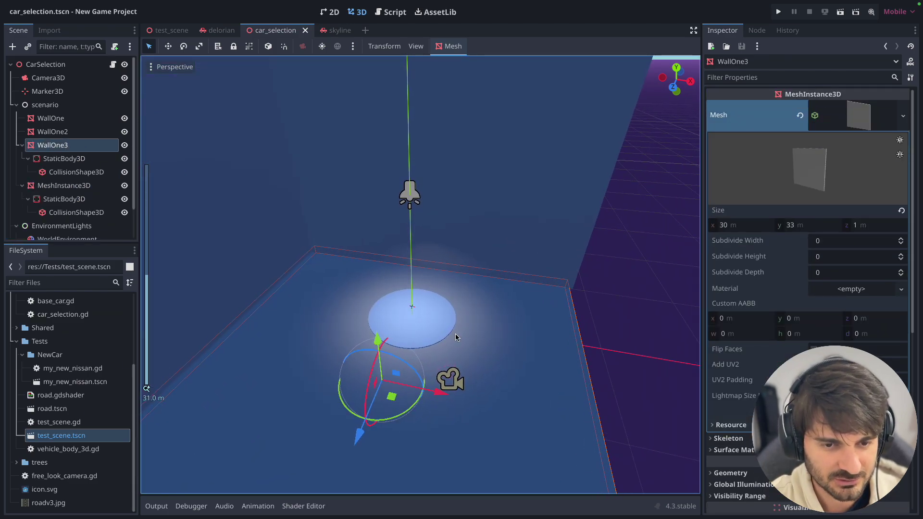
scroll(455, 334, "up", 5)
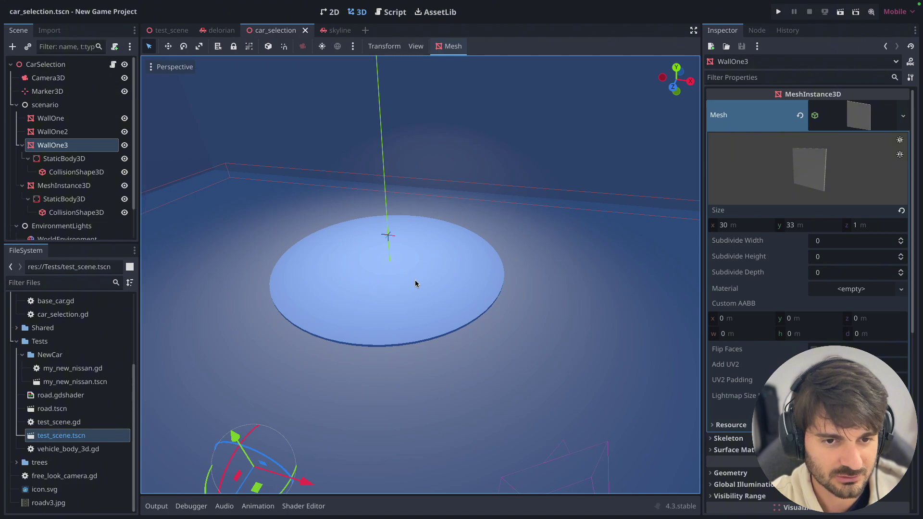
Step: Inspect the MeshInstance3D floor and both StaticBody3Ds, then collapse the scenario group
left_click(50, 186)
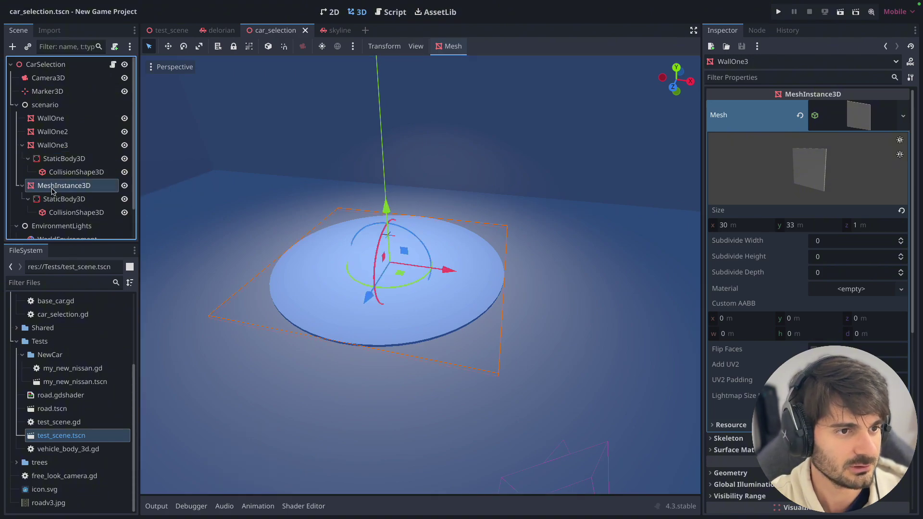
left_click(60, 199)
left_click(68, 158)
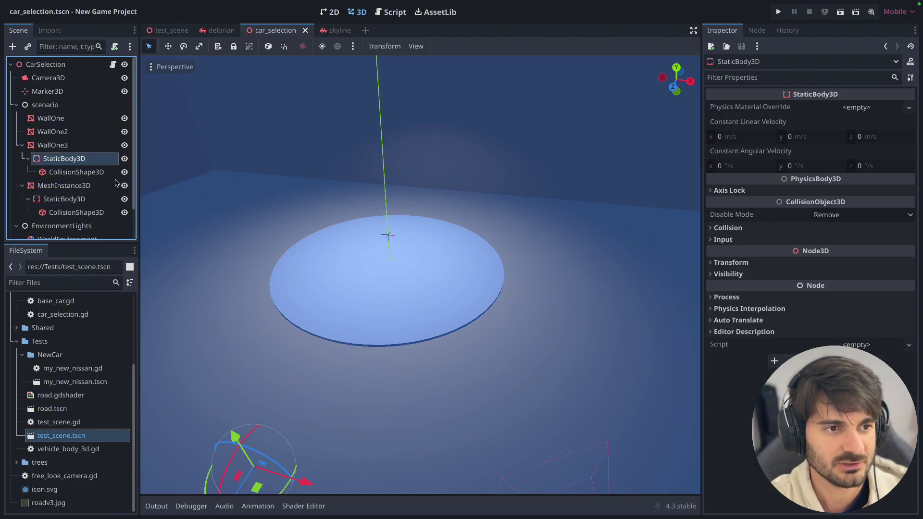
scroll(429, 237, "down", 5)
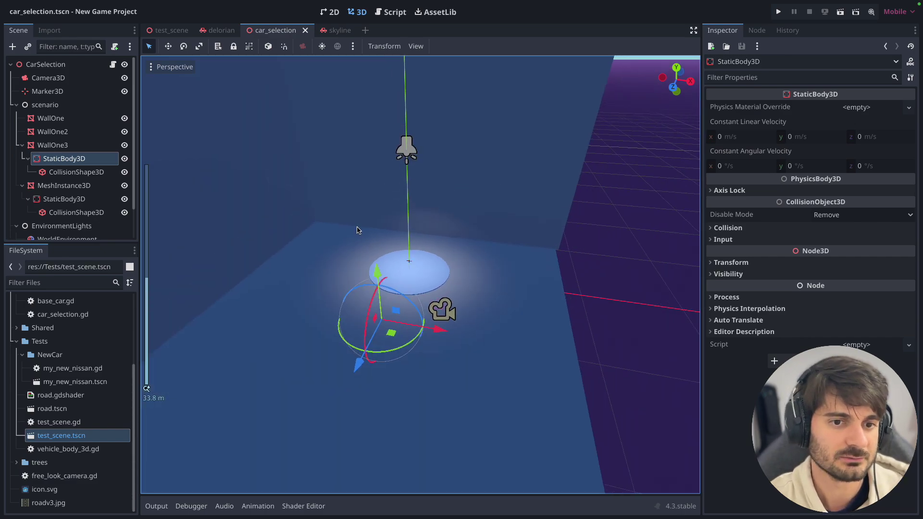
left_click(16, 105)
Step: Inspect the WorldEnvironment and SpotLight3D settings
left_click(57, 136)
scroll(538, 209, "down", 3)
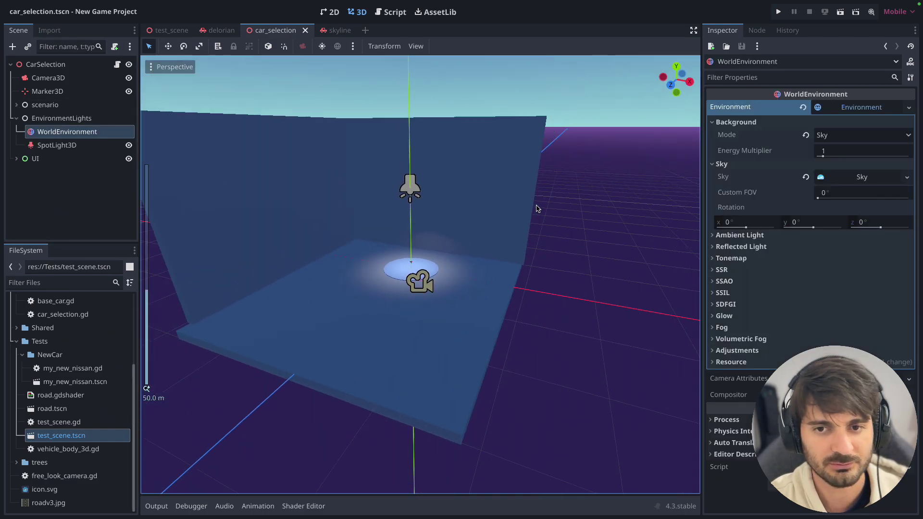
scroll(546, 199, "down", 1)
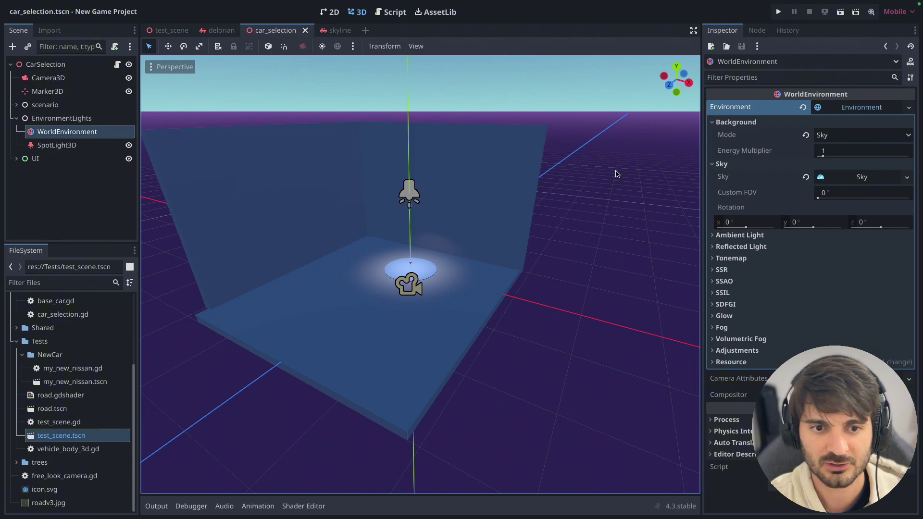
left_click(39, 146)
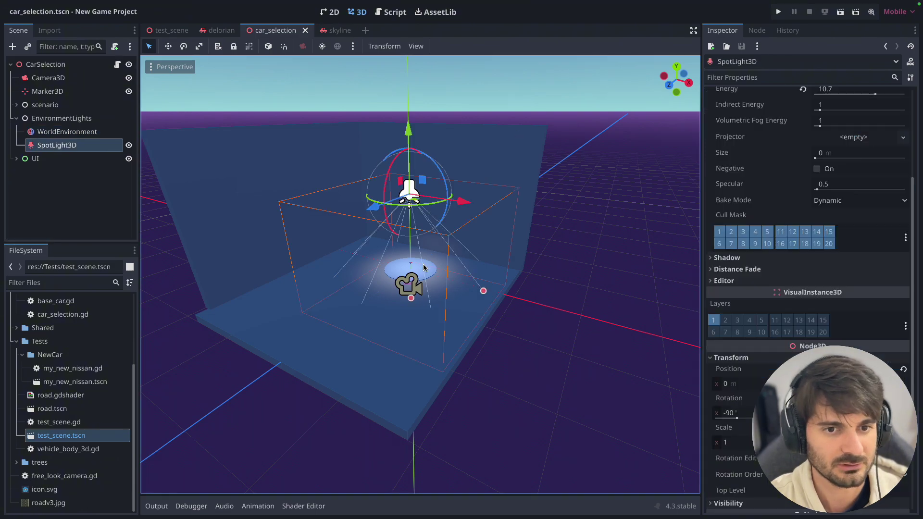
scroll(432, 279, "up", 2)
scroll(460, 268, "up", 1)
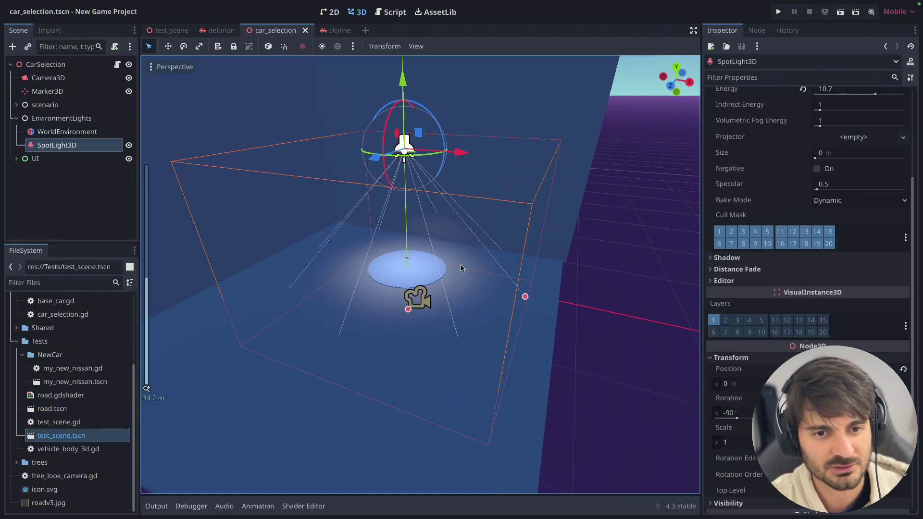
Step: Toggle the sunlight preview on and off, then open the CarSelection script
left_click(323, 47)
left_click(322, 47)
scroll(463, 215, "up", 2)
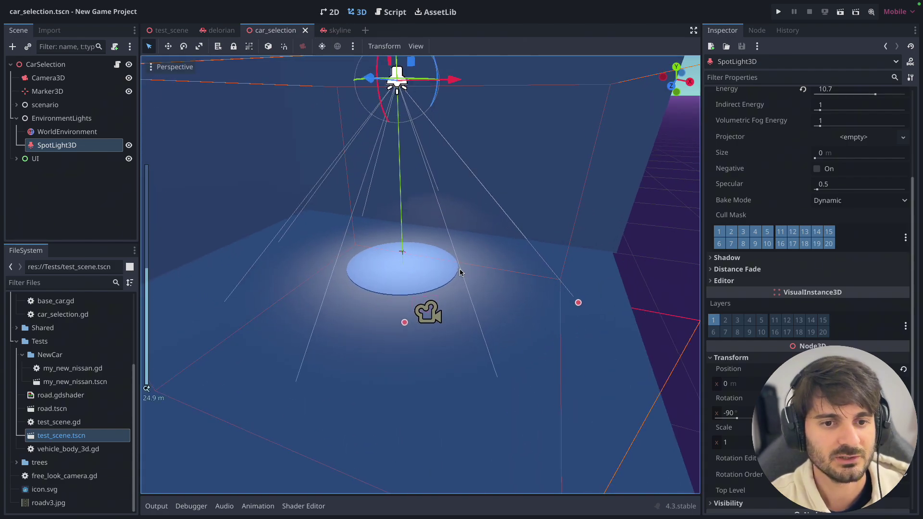
middle_click_drag(463, 215, 457, 222)
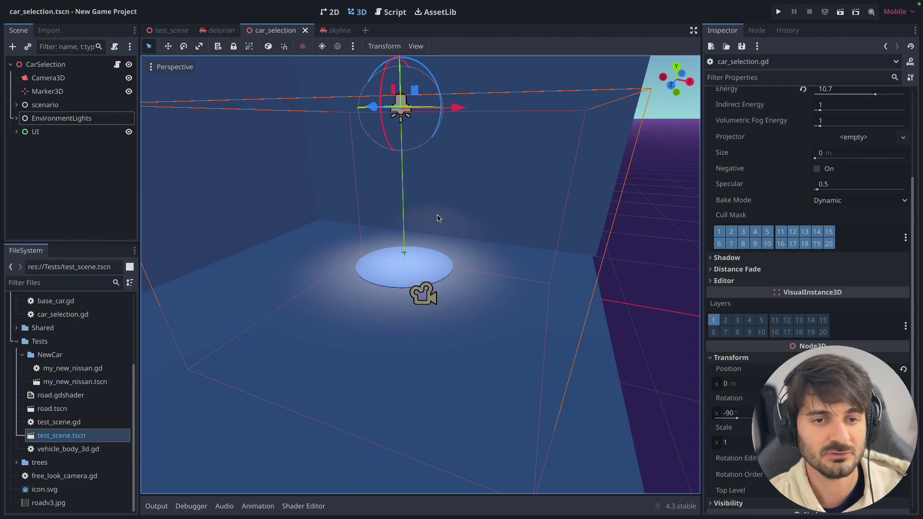
left_click(117, 65)
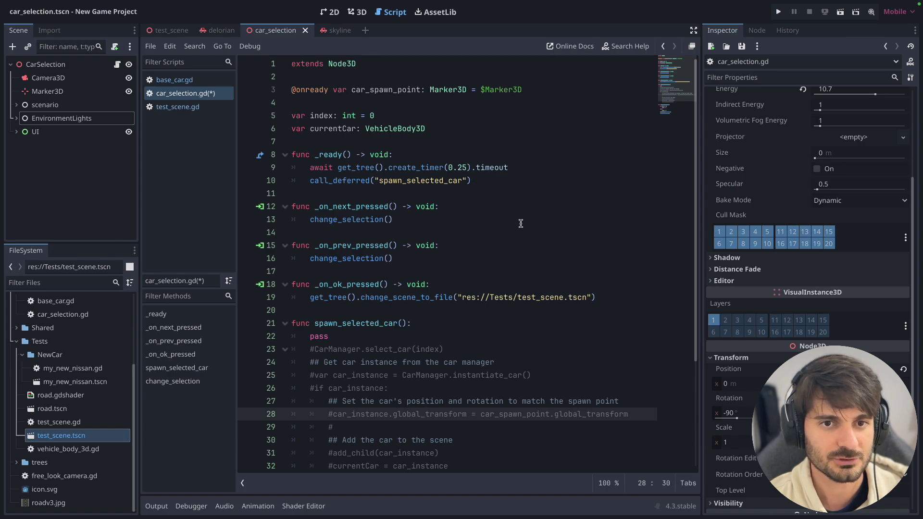
Step: Widen the code area and highlight the car_spawn_point, index and currentCar declarations
left_click_drag(702, 207, 752, 204)
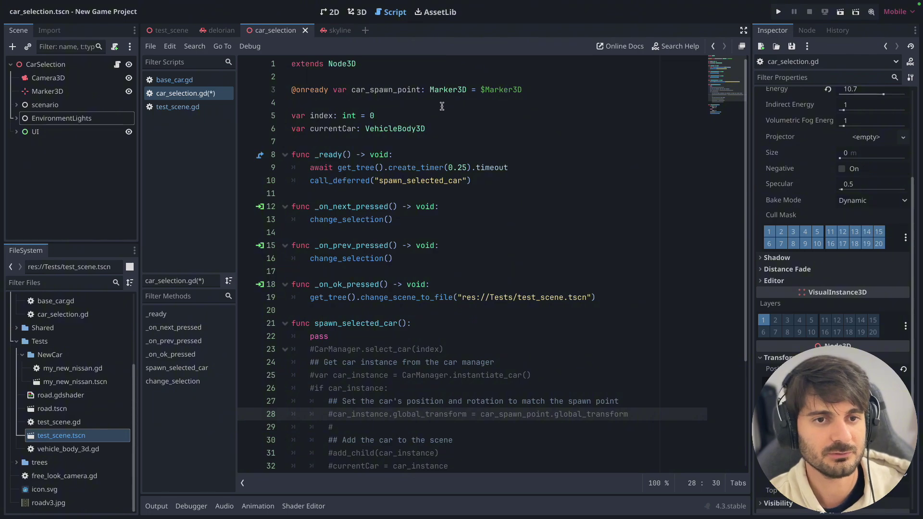
left_click_drag(523, 91, 291, 90)
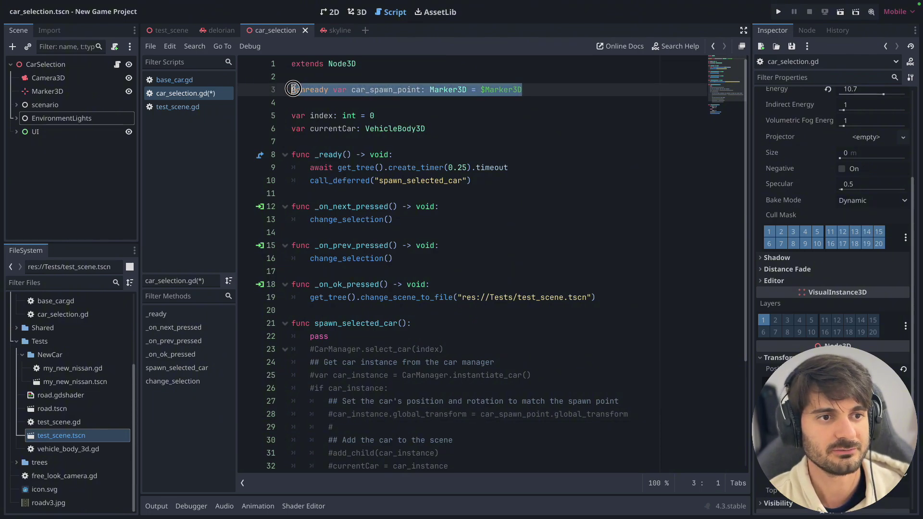
left_click(52, 93)
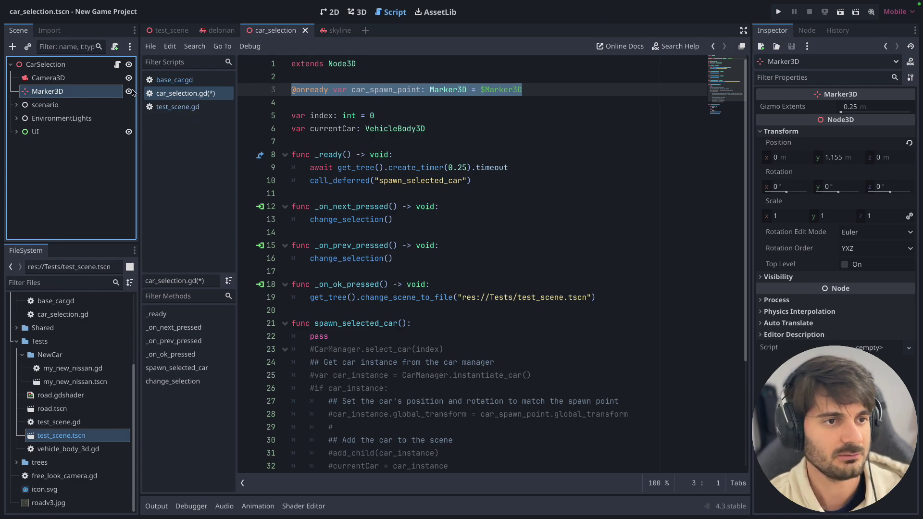
left_click(529, 114)
key("shift+Home")
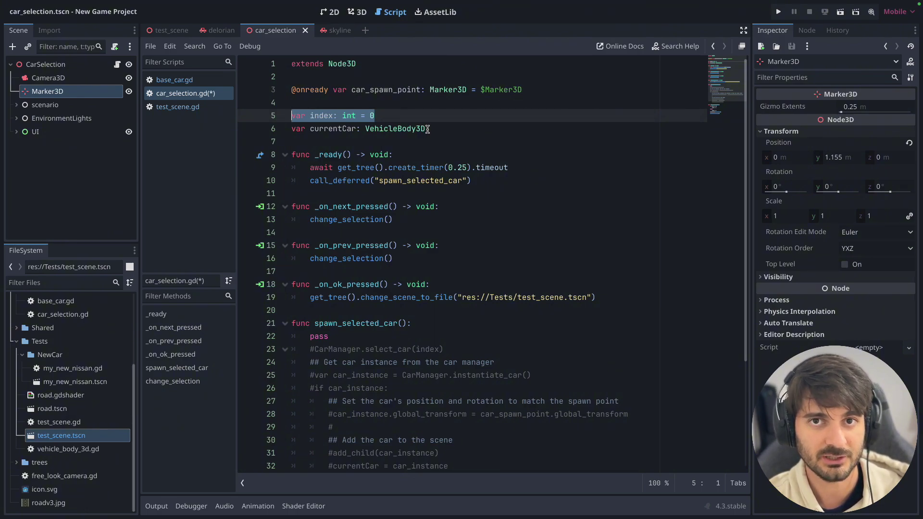
left_click_drag(428, 129, 287, 130)
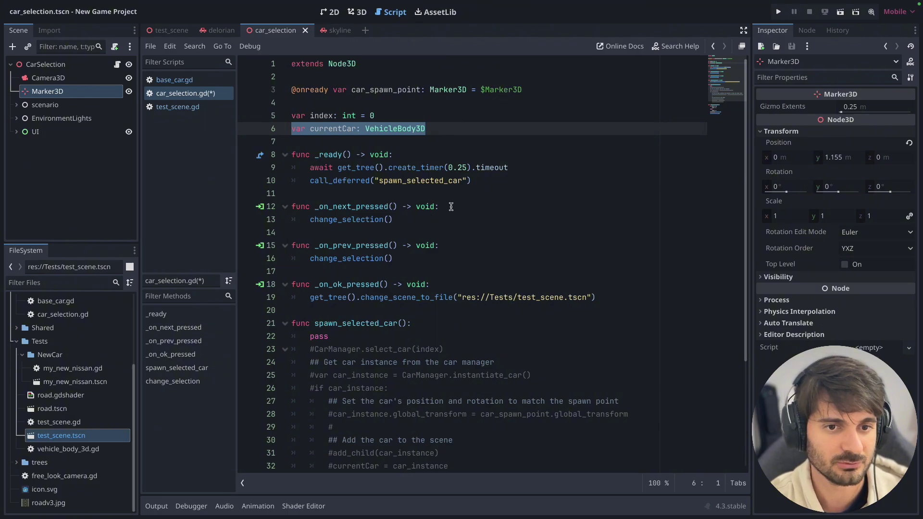
Step: Highlight the delayed spawn_selected_car call in _ready and the _on_next_pressed function
left_click_drag(310, 167, 485, 180)
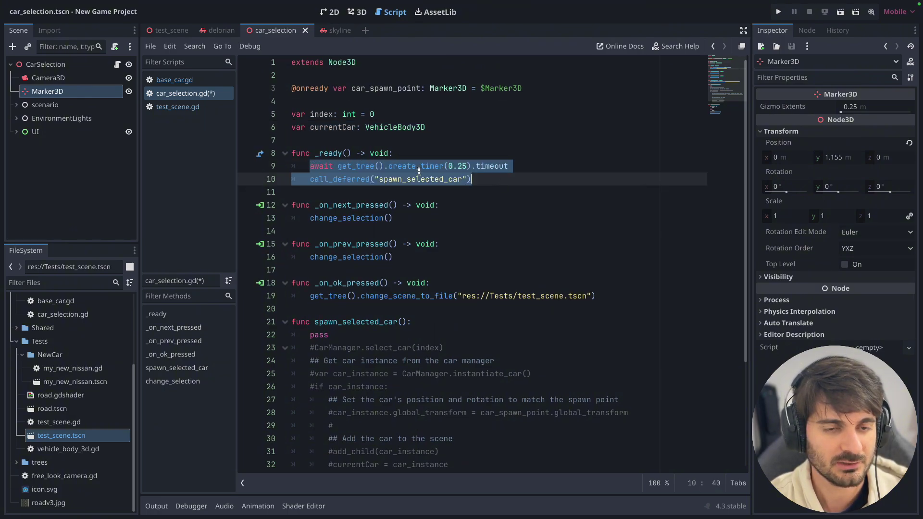
double_click(397, 180)
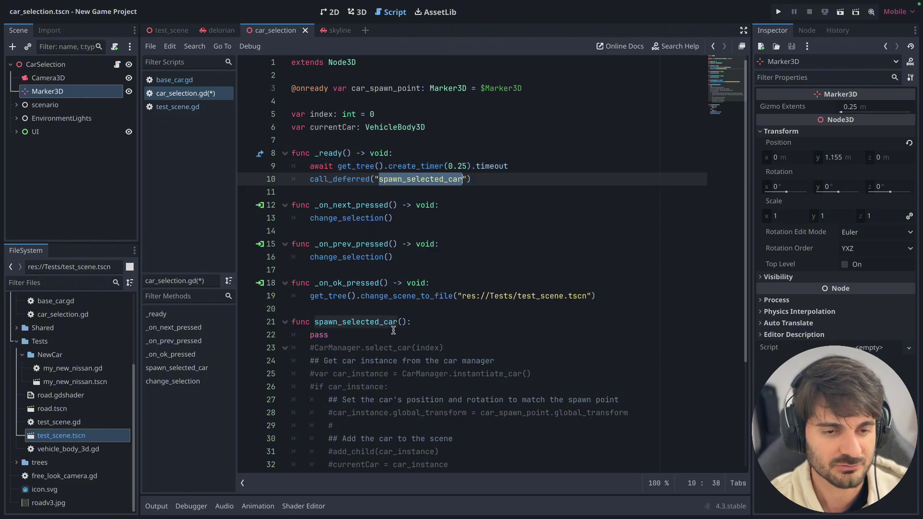
left_click_drag(413, 217, 265, 206)
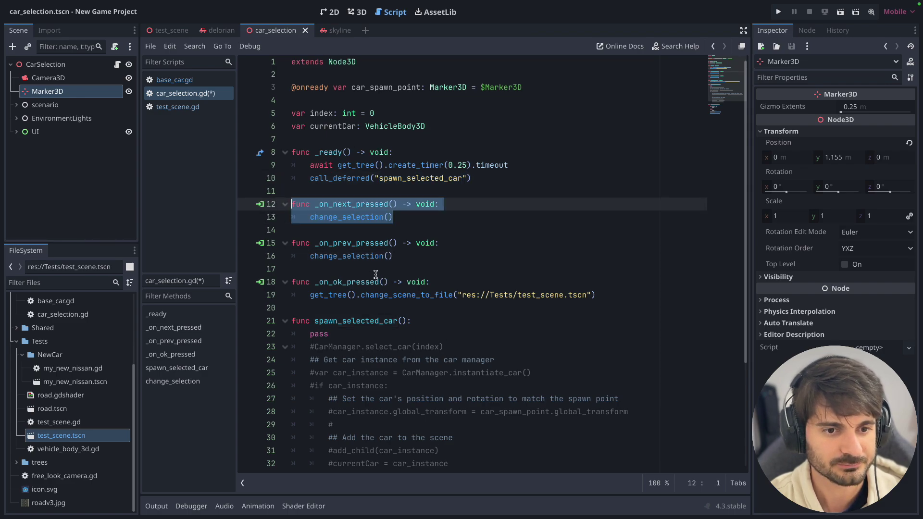
scroll(378, 273, "down", 4)
Step: Highlight change_selection, its index check and currentCar.queue_free(), then open the skyline scene
left_click_drag(410, 438, 291, 363)
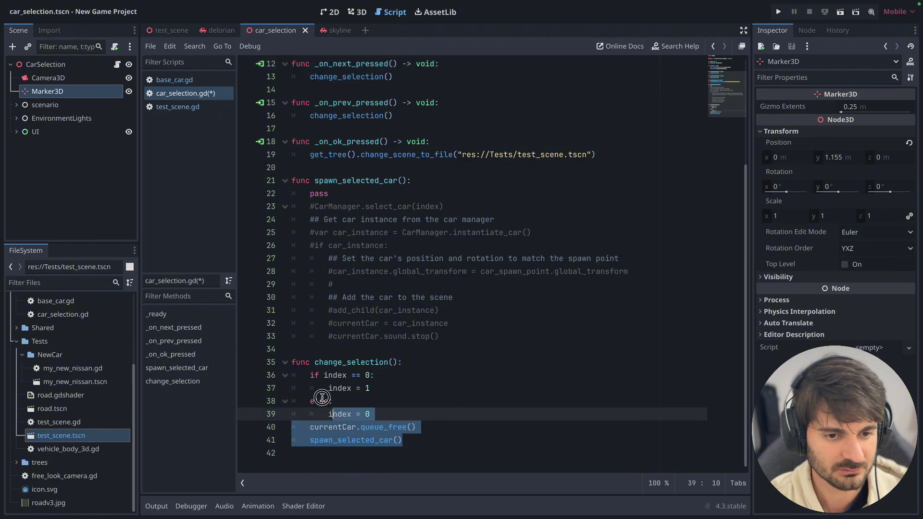
left_click(374, 375)
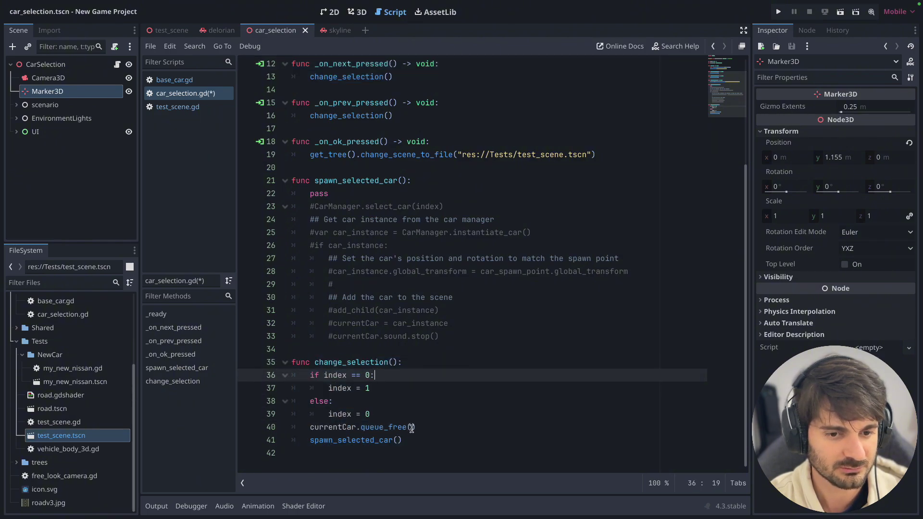
left_click_drag(414, 428, 310, 428)
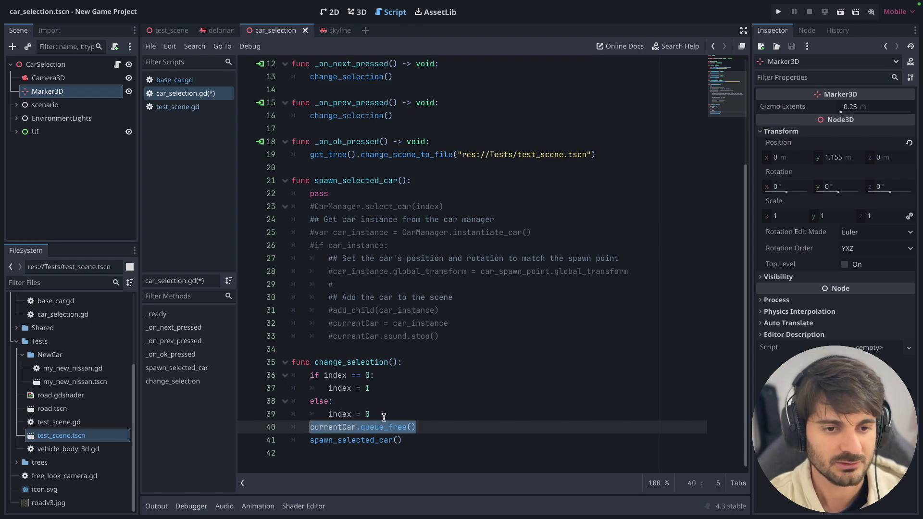
scroll(422, 444, "up", 4)
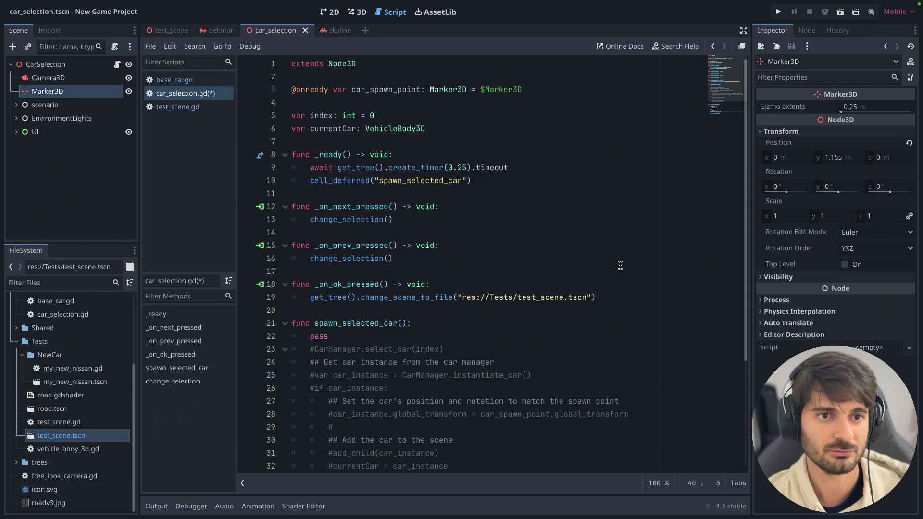
left_click_drag(332, 31, 256, 32)
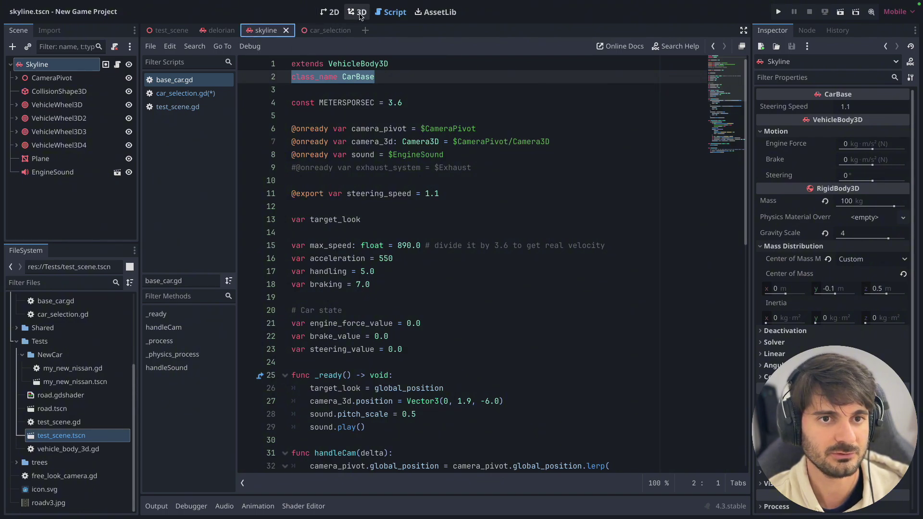
Step: Flip through the delorian and skyline tabs, then open car_selection.gd from the car_selection scene
left_click(219, 30)
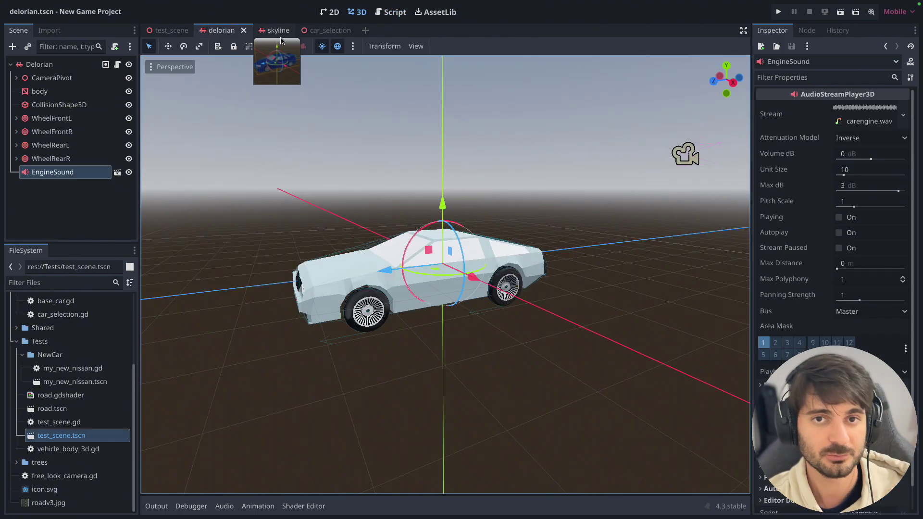
left_click(277, 31)
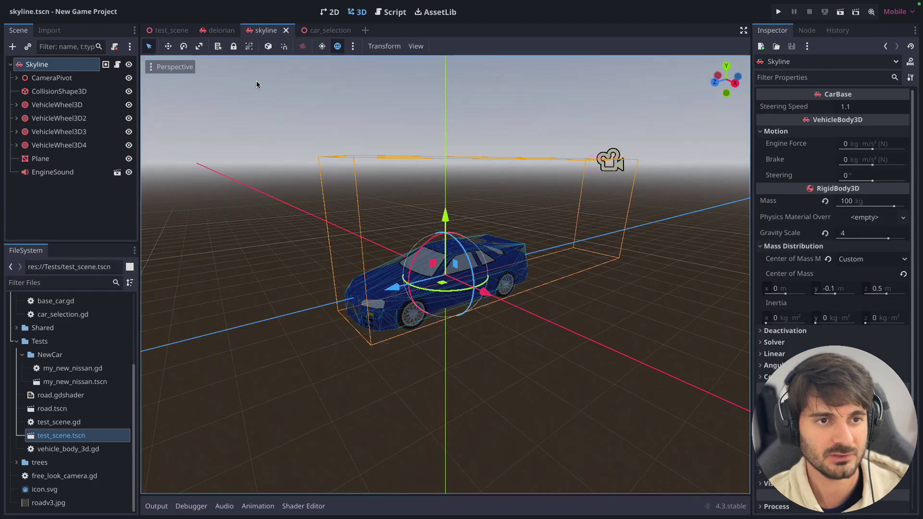
left_click(314, 32)
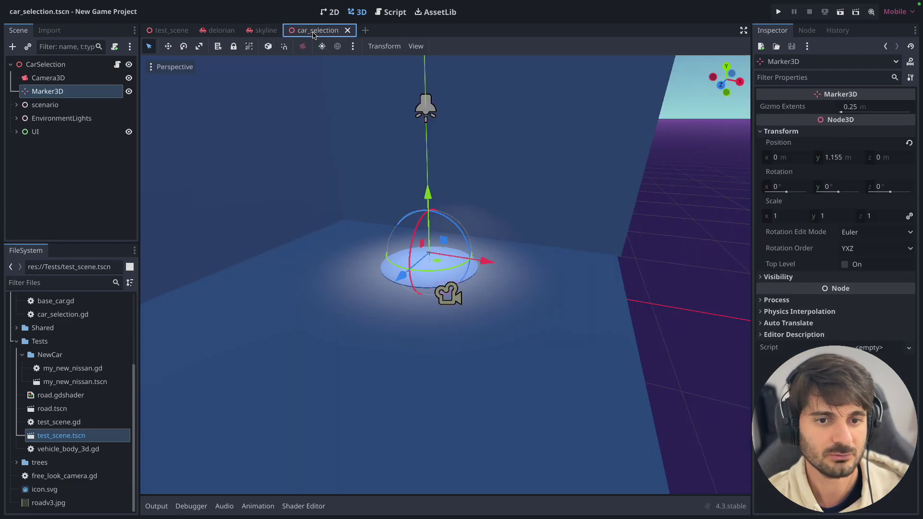
left_click(116, 65)
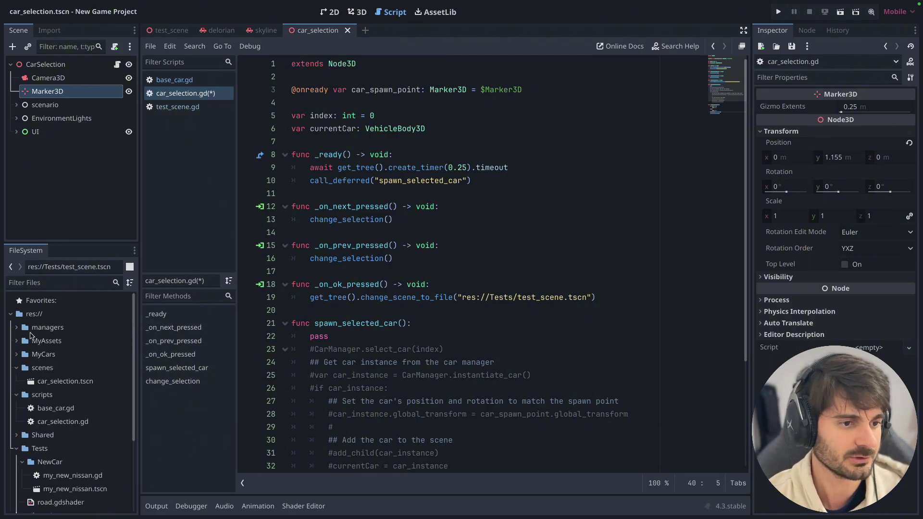
Step: Collapse the expanded project folders in the FileSystem dock
left_click(19, 366)
left_click(19, 381)
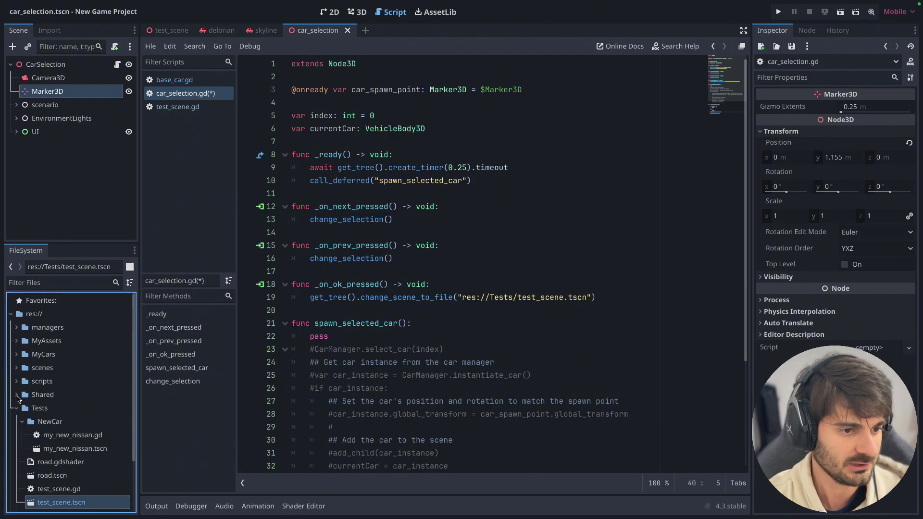
left_click(19, 407)
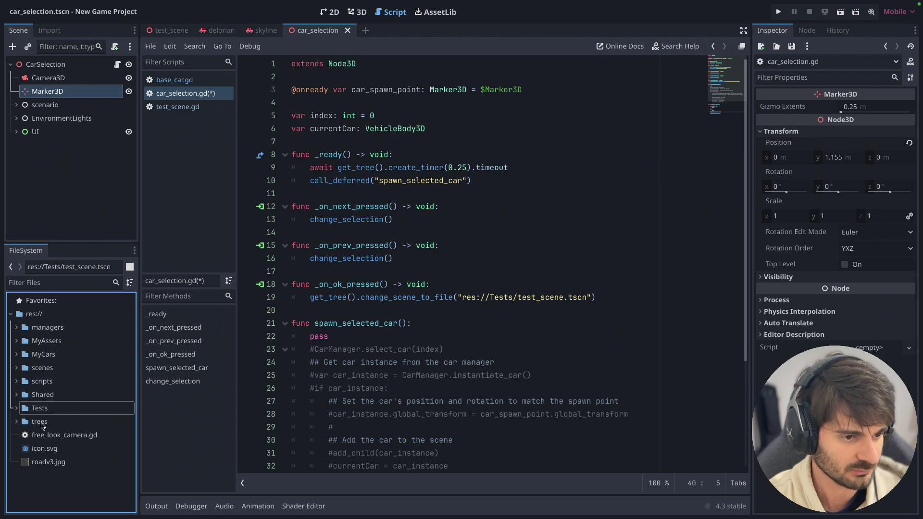
Step: Create a resources folder at res:// and bring up its menu to add a new resource
right_click(34, 314)
mouse_move(72, 321)
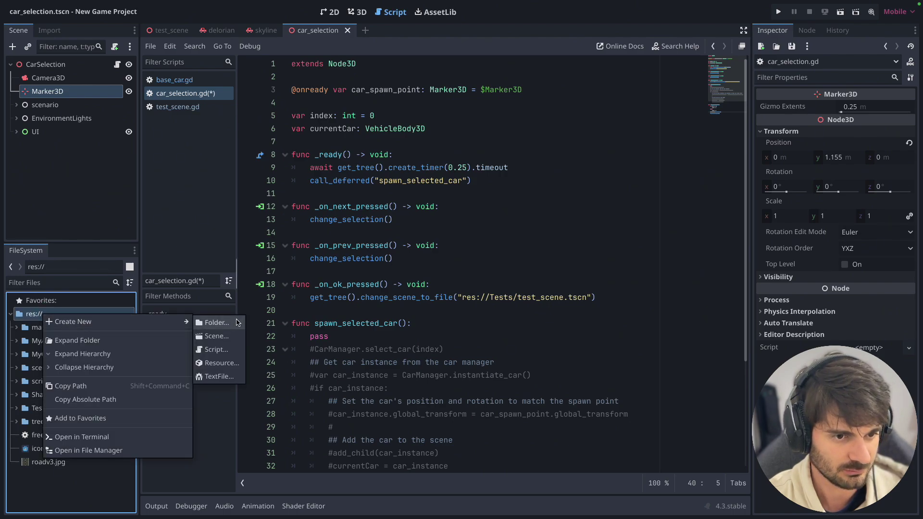
left_click(226, 322)
type("resour")
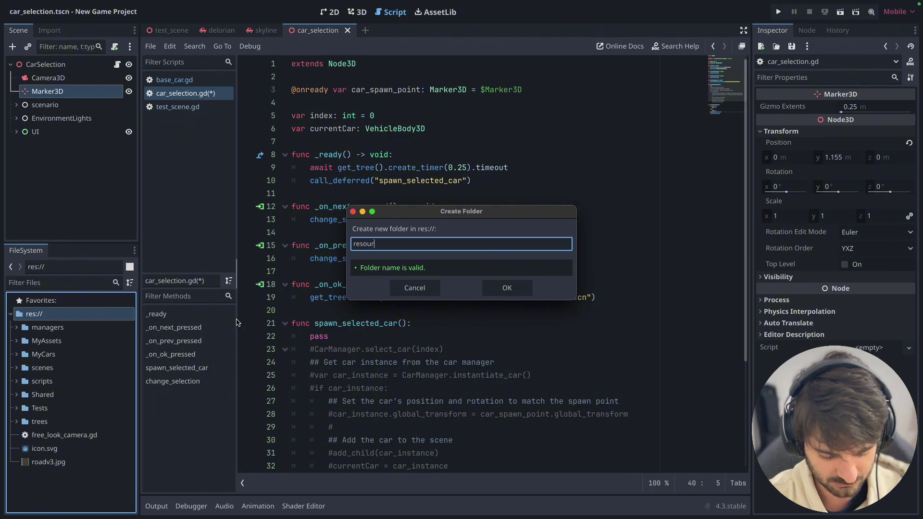
type("ces")
key("Return")
right_click(70, 368)
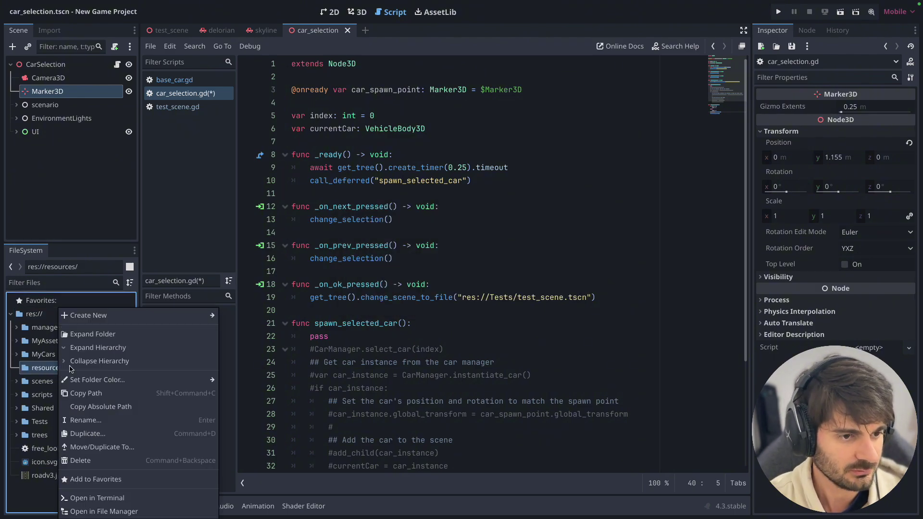
Step: Open Create New Resource for resources and browse types like CameraTexture, CanvasTexture and CompressedCubemapArray
mouse_move(128, 317)
left_click(245, 357)
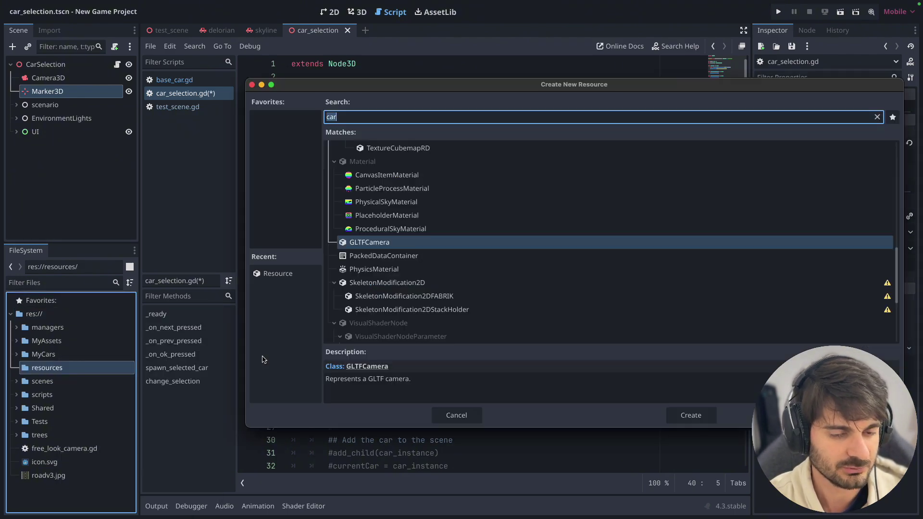
scroll(488, 223, "up", 5)
scroll(491, 222, "up", 5)
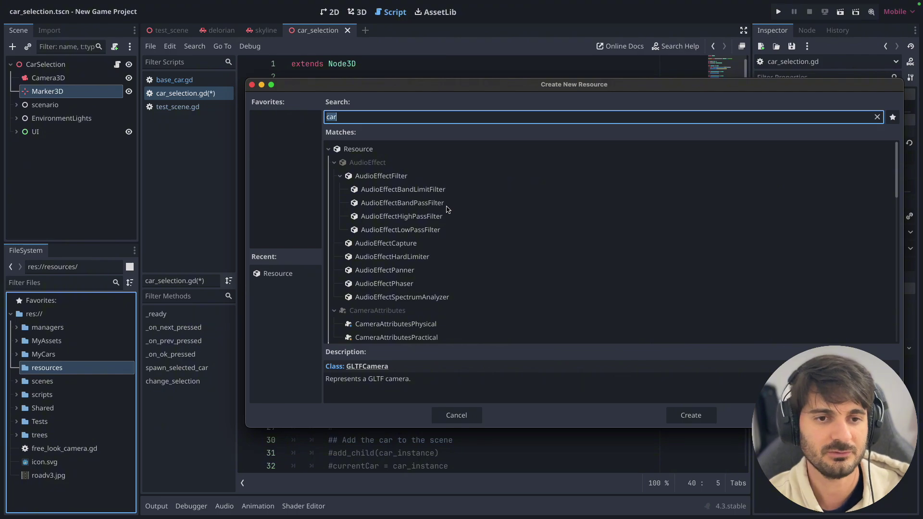
key("Tab")
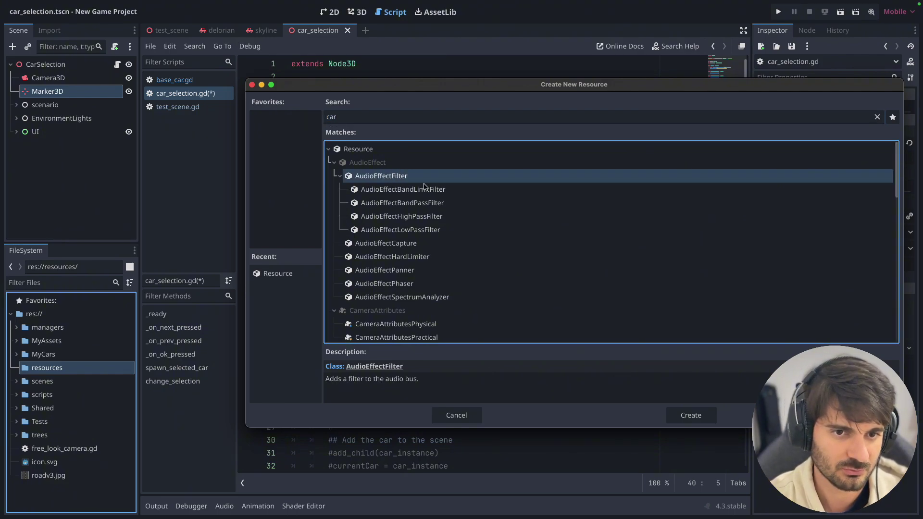
scroll(451, 201, "down", 3)
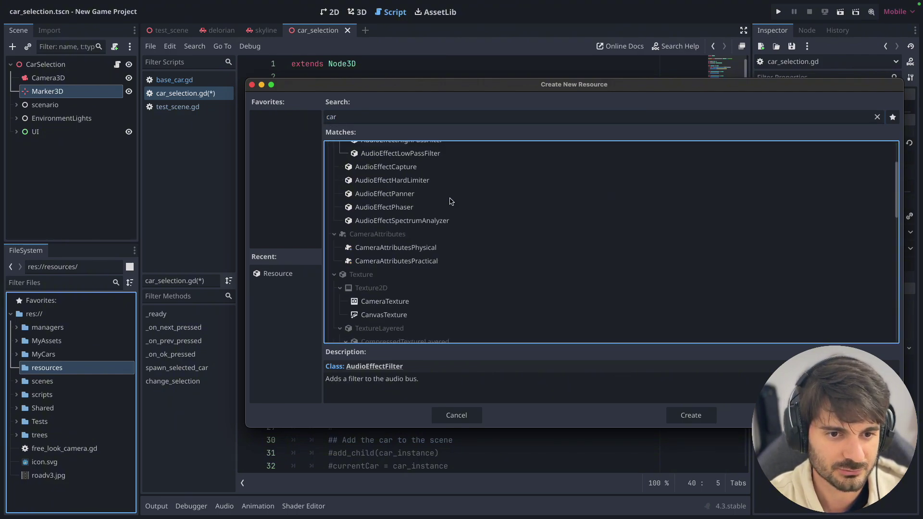
scroll(420, 245, "down", 2)
left_click(403, 245)
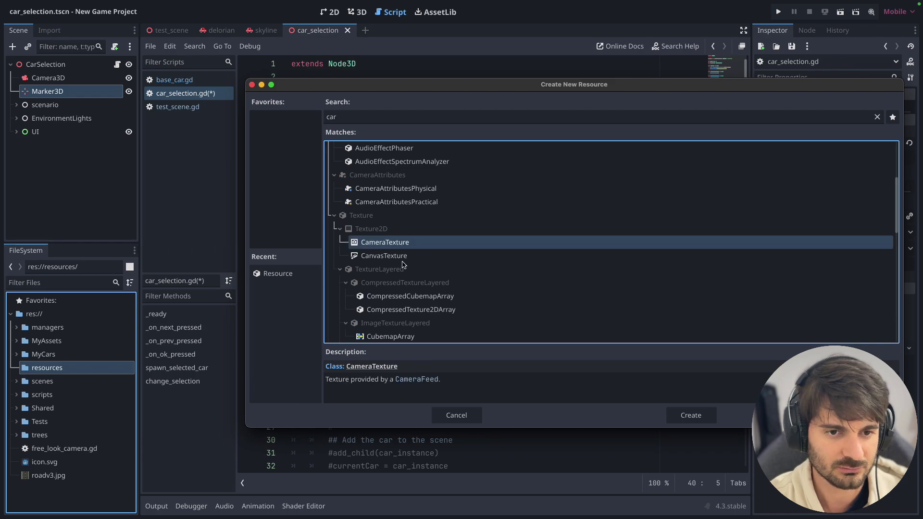
left_click(403, 256)
scroll(409, 250, "down", 3)
left_click(441, 231)
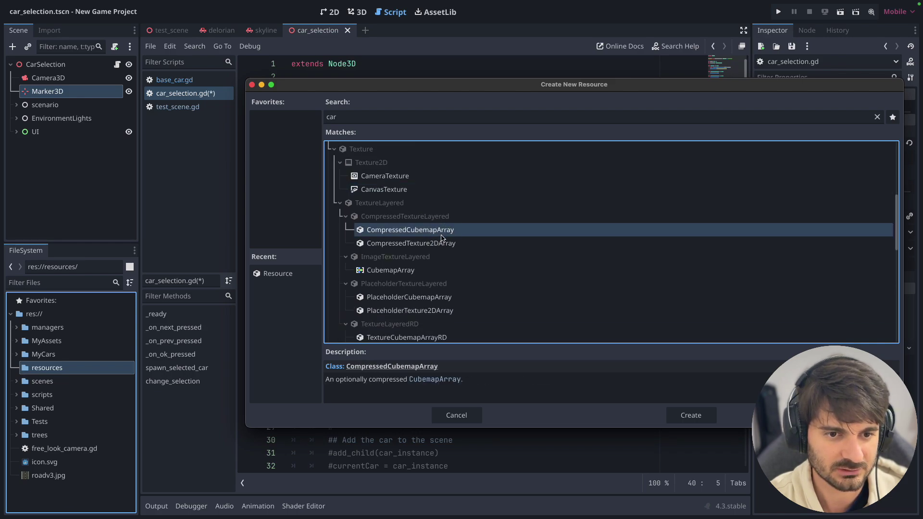
left_click(440, 285)
Step: Scroll through the rest of the list, select the base Resource type, then cancel the dialog
scroll(457, 283, "down", 5)
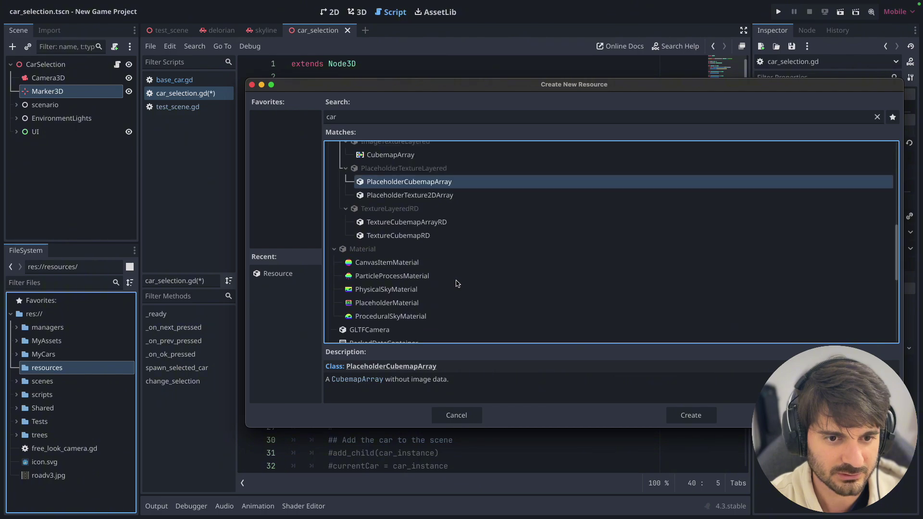
scroll(457, 284, "down", 3)
scroll(432, 285, "down", 2)
scroll(398, 288, "down", 6)
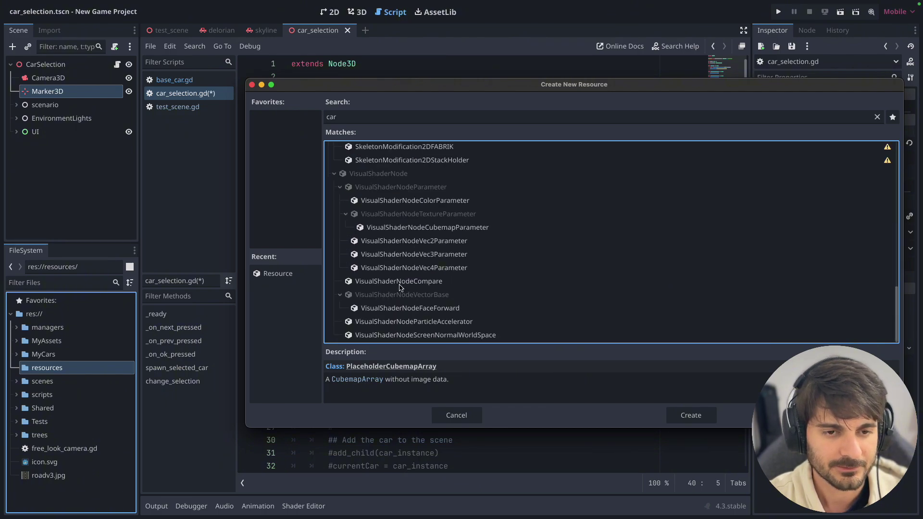
scroll(399, 287, "up", 10)
scroll(399, 287, "up", 10)
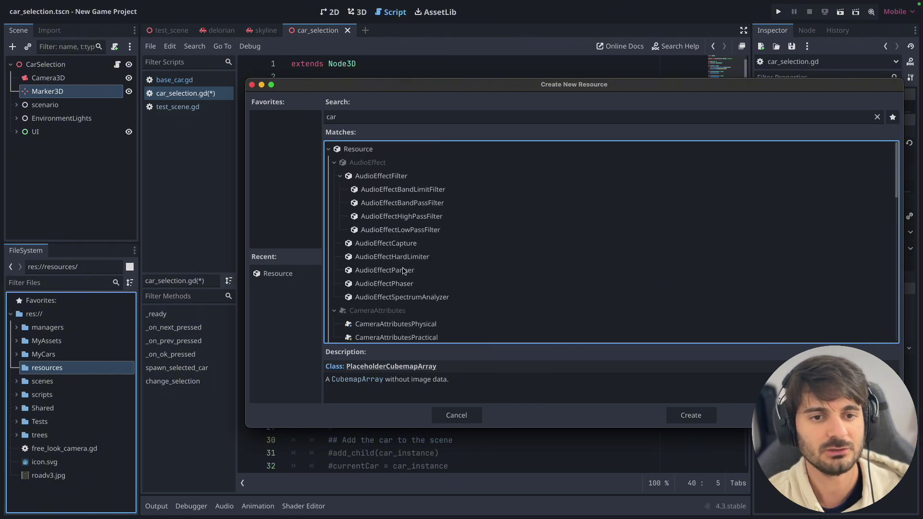
left_click(367, 151)
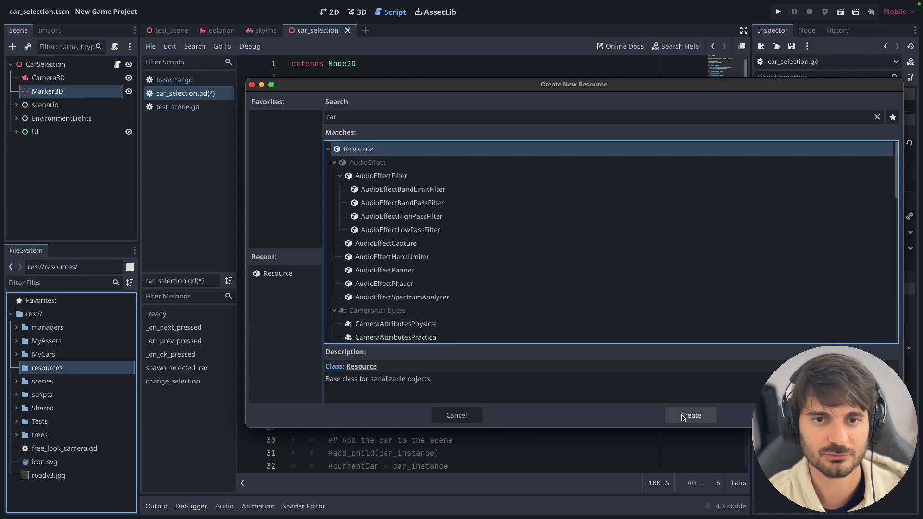
left_click(469, 416)
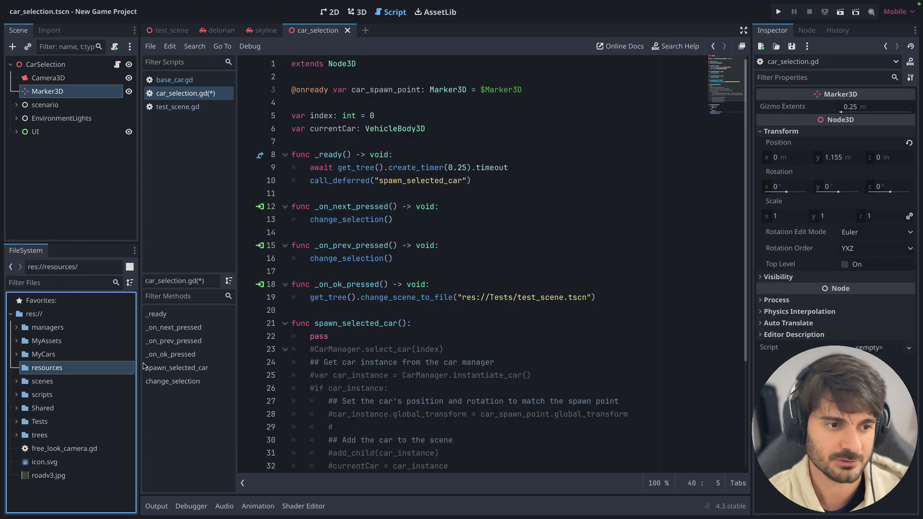
Step: Create a car_data.gd script in res://scripts and open it in the script editor
double_click(41, 395)
right_click(39, 397)
mouse_move(190, 320)
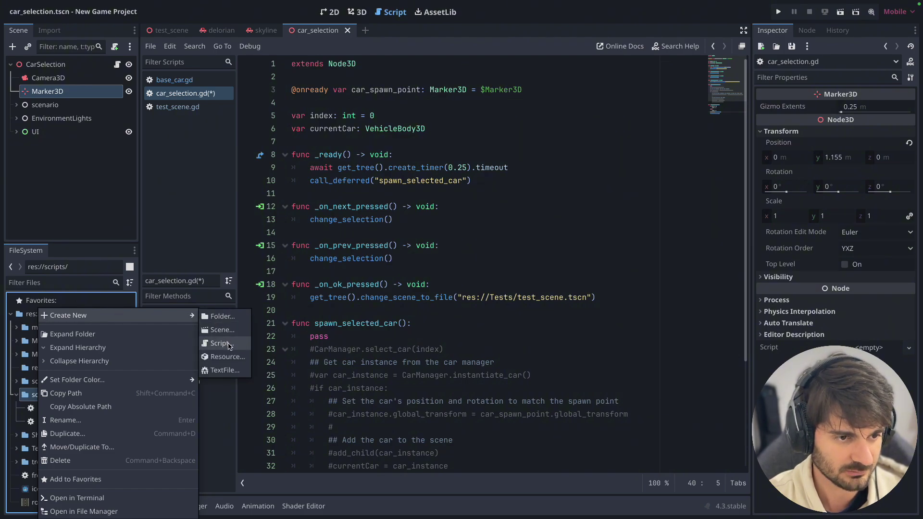
left_click(230, 348)
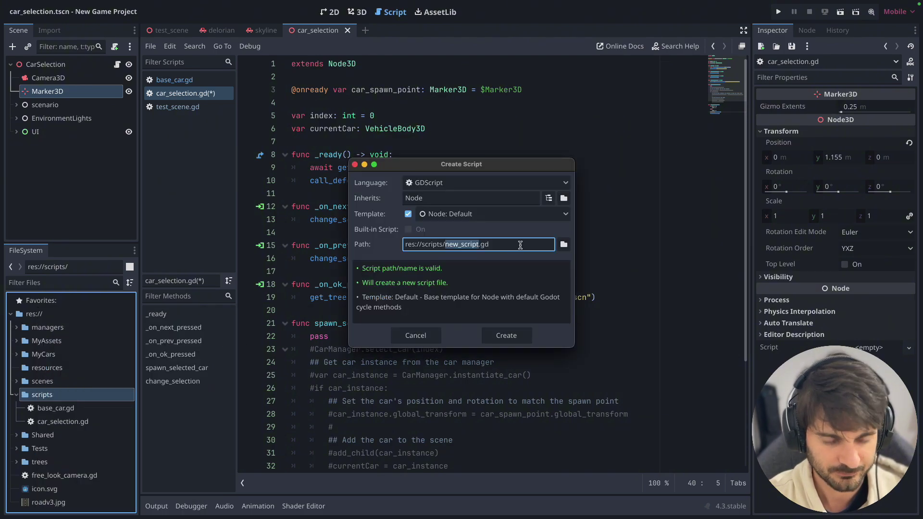
type("car_da")
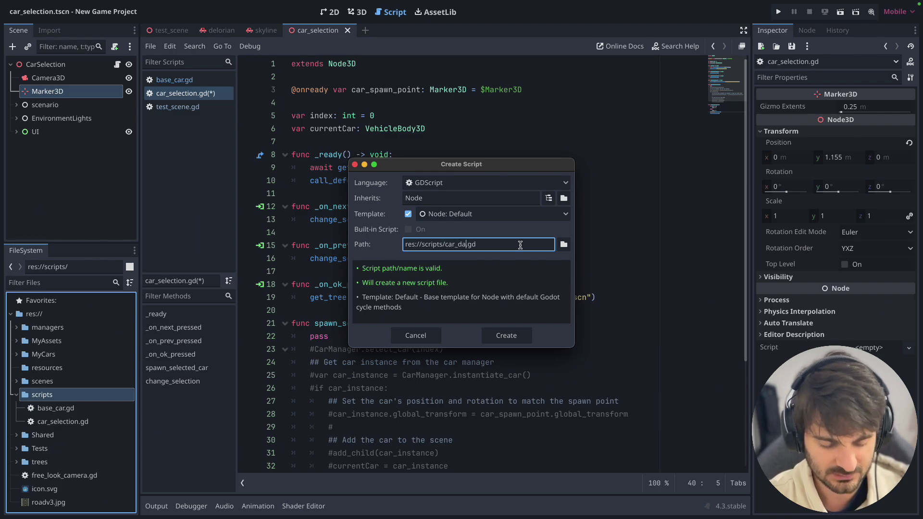
type("ta")
key("Return")
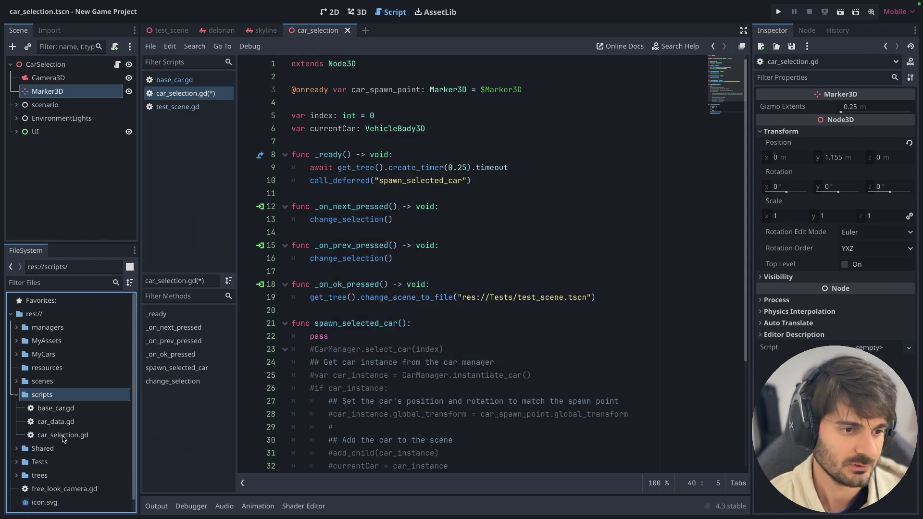
double_click(56, 422)
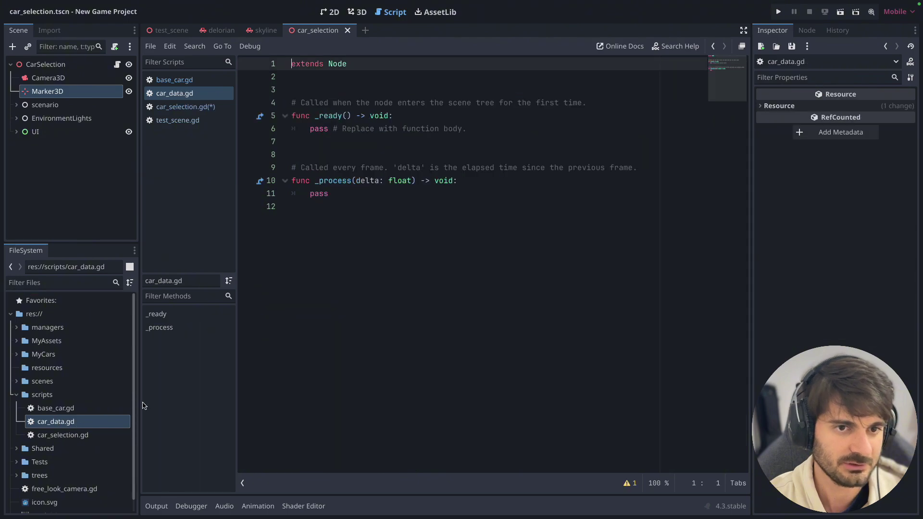
Step: Delete the _ready/_process template and write 'extends Resource' and 'class_name CarData' at the top
left_click(385, 86)
left_click(360, 194, "shift")
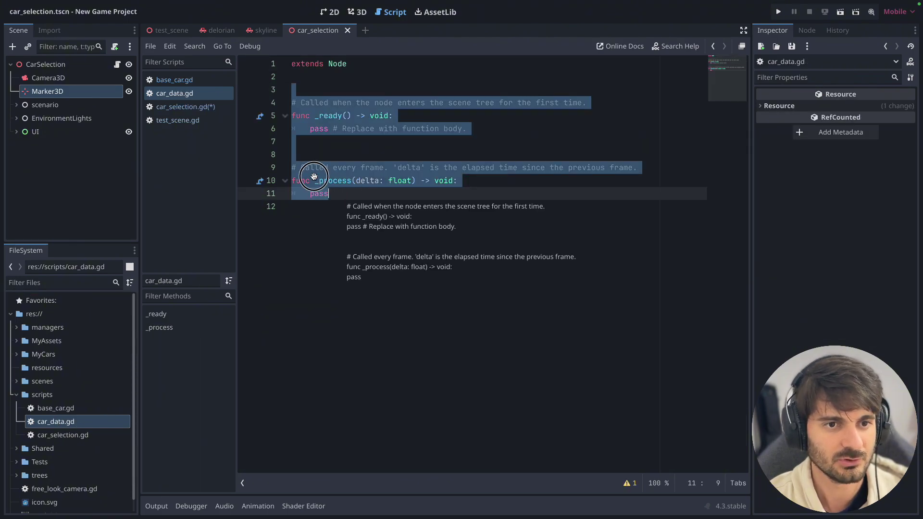
key("BackSpace")
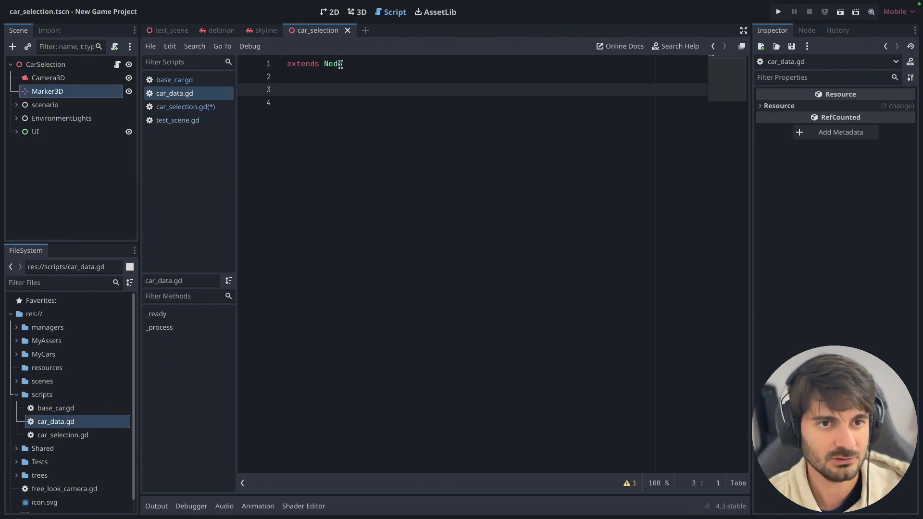
double_click(336, 64)
type("Re")
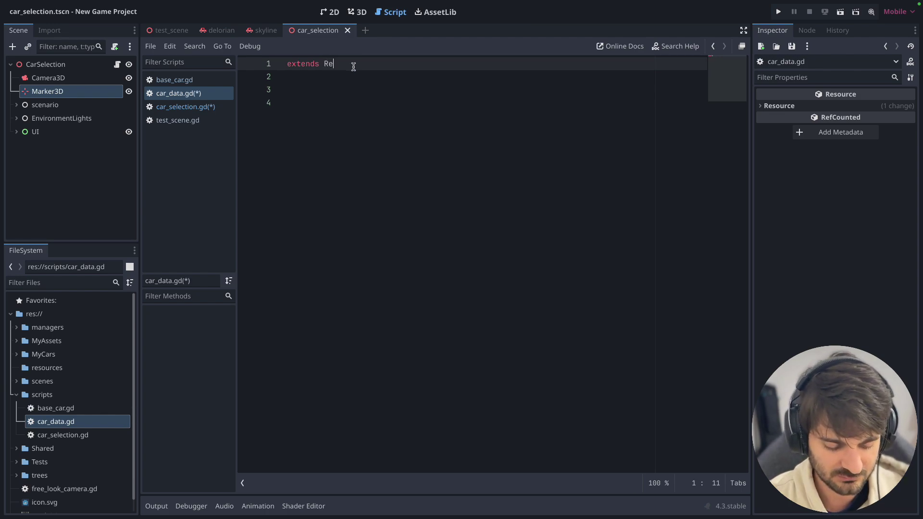
type("s")
key("Return")
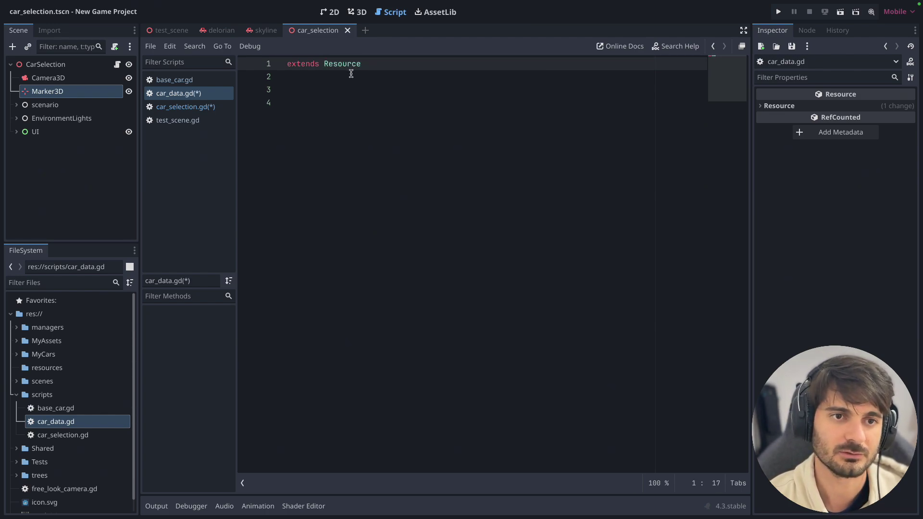
left_click(351, 74)
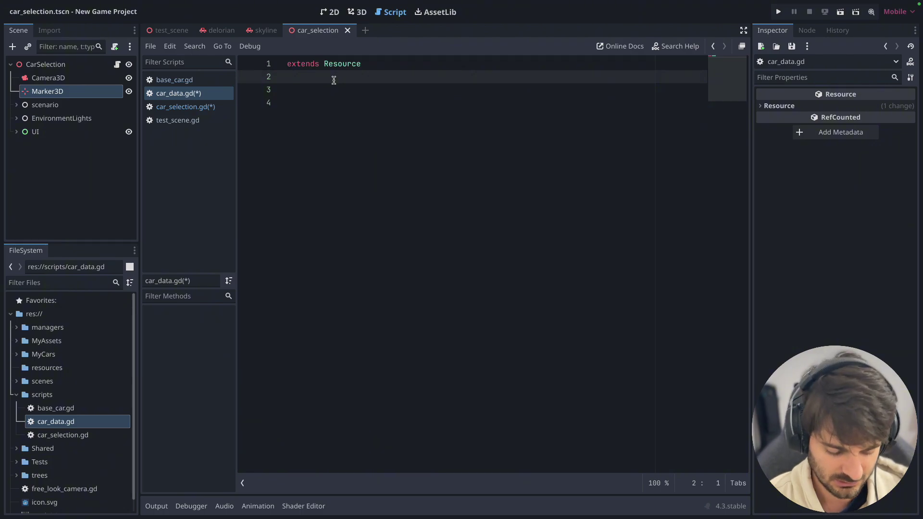
type("class_")
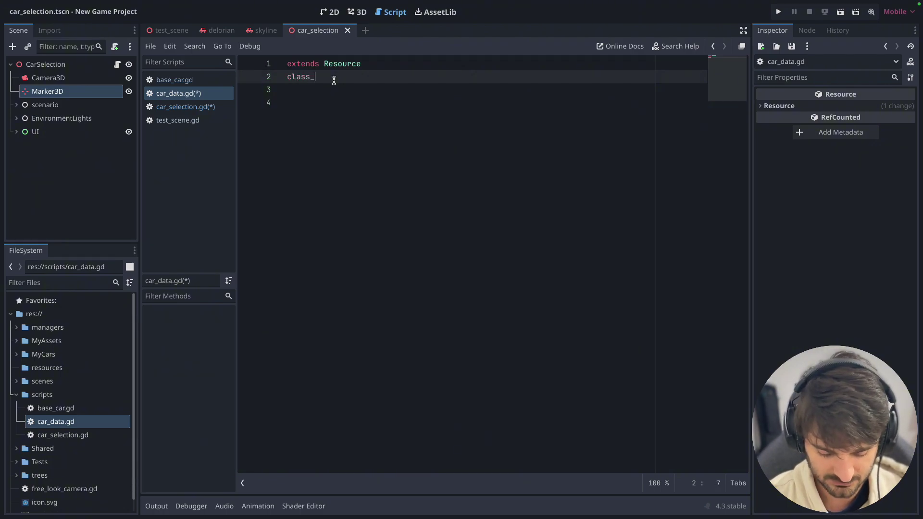
type("name ")
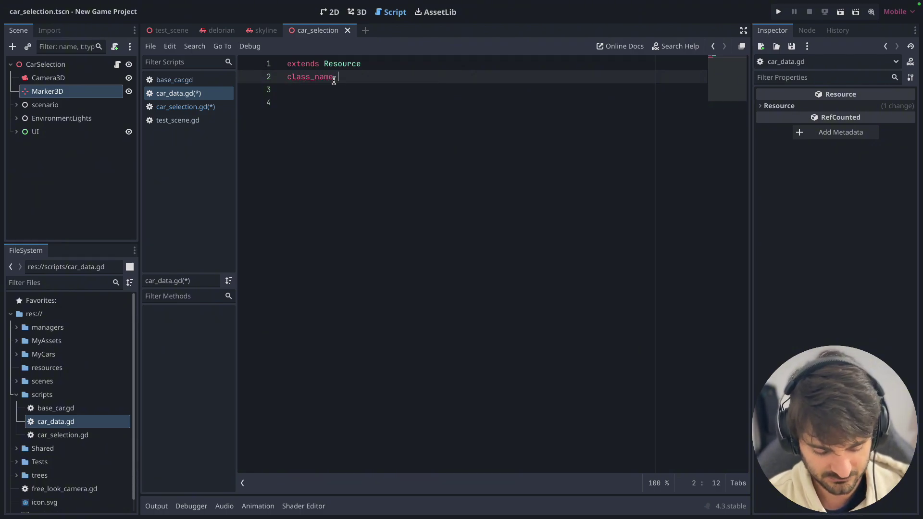
type("CarData")
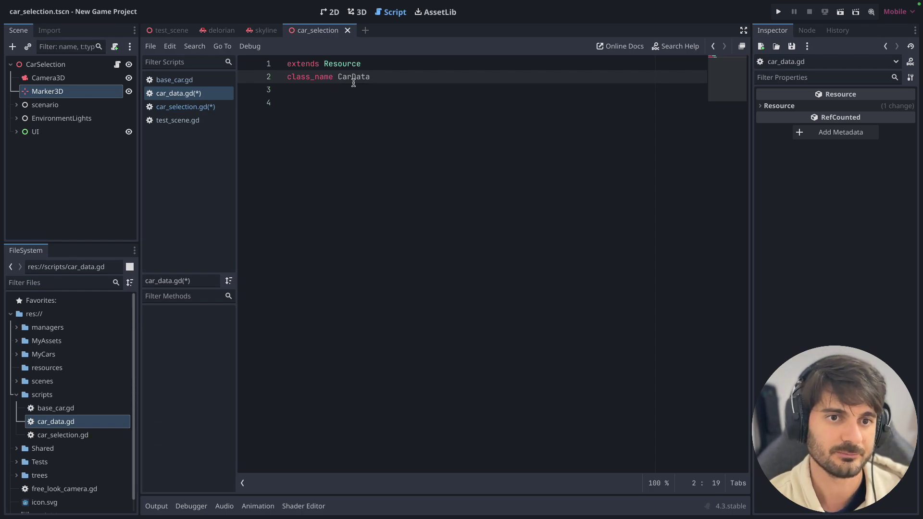
left_click(361, 89)
key("Return")
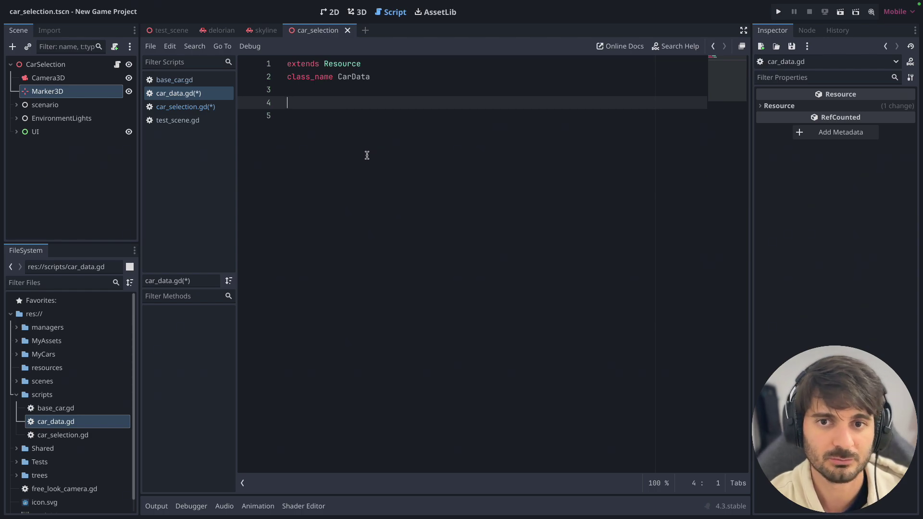
key("ctrl+v")
left_click(345, 103)
key("Up")
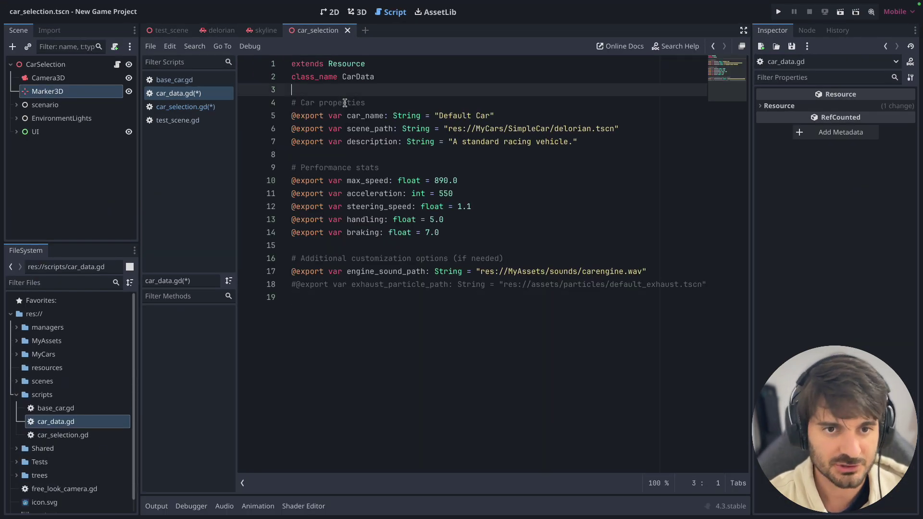
left_click(367, 103)
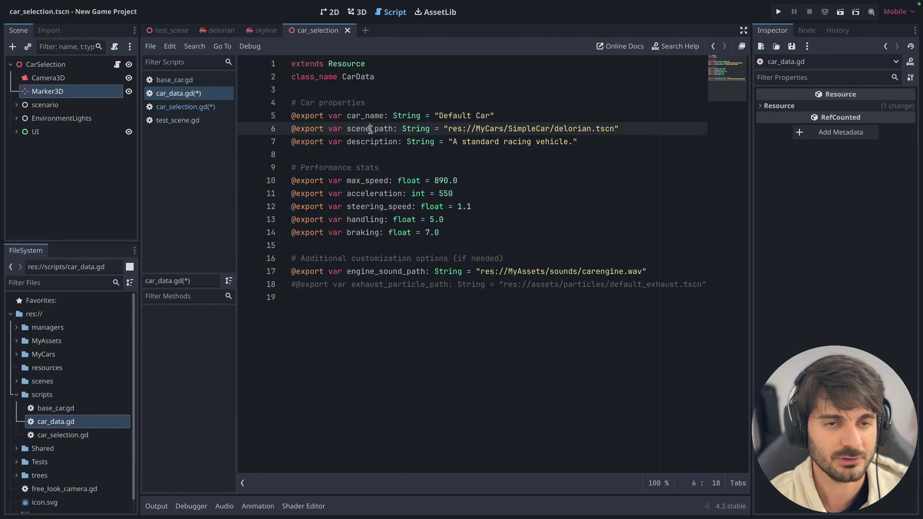
double_click(370, 129)
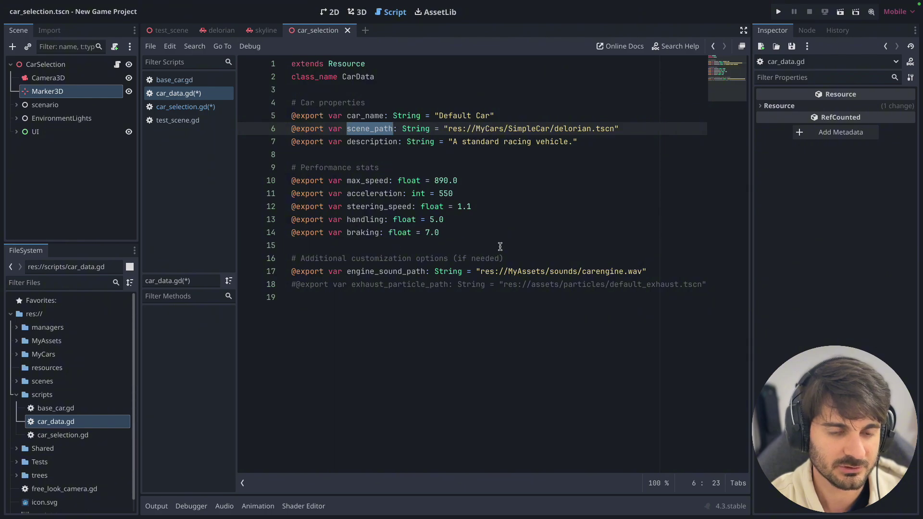
left_click_drag(649, 272, 292, 272)
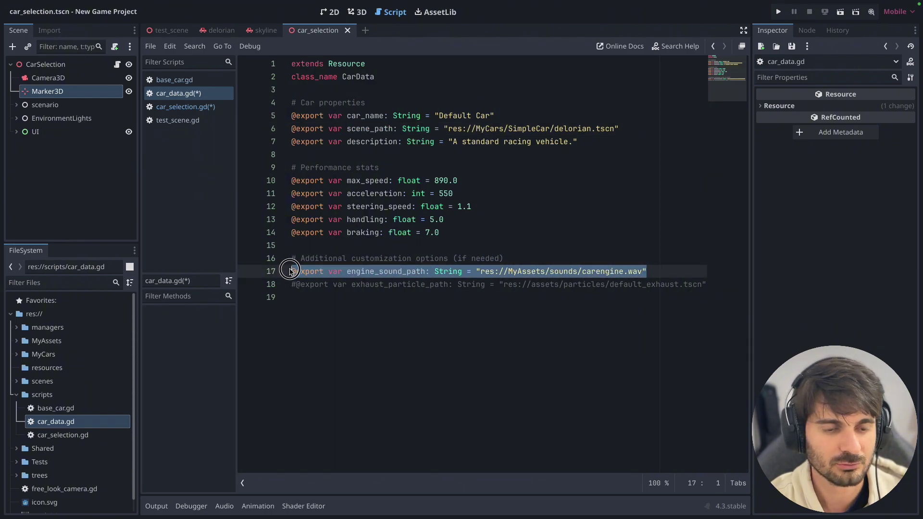
left_click(647, 271)
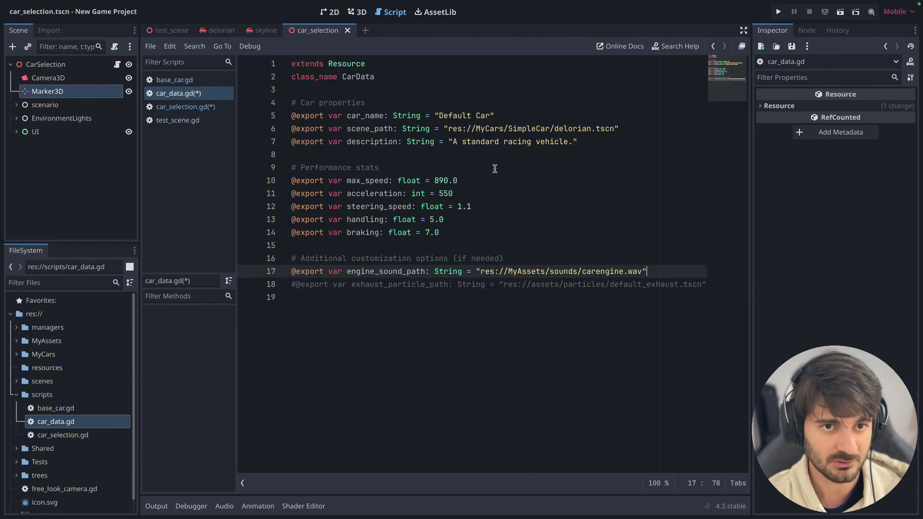
Step: Save the scripts with Ctrl+S and collapse the scripts folder
key("ctrl+s")
left_click_drag(382, 77, 291, 78)
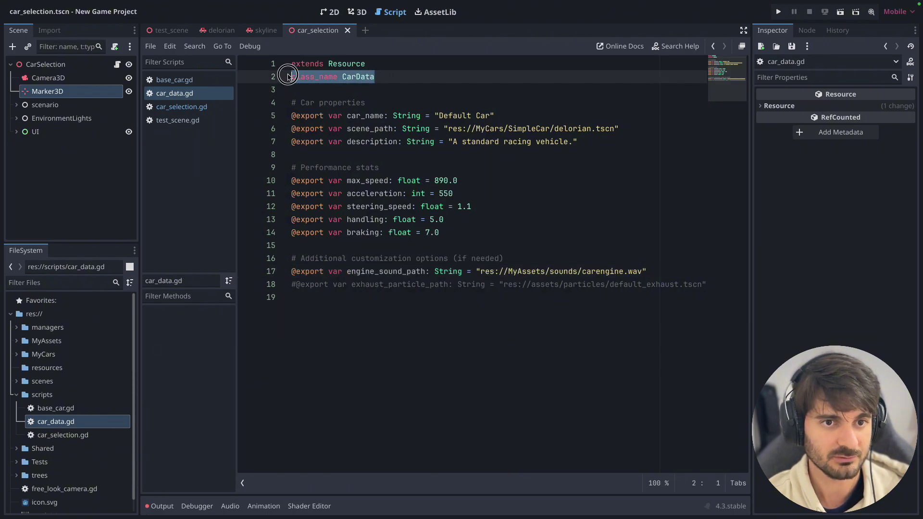
left_click(409, 77)
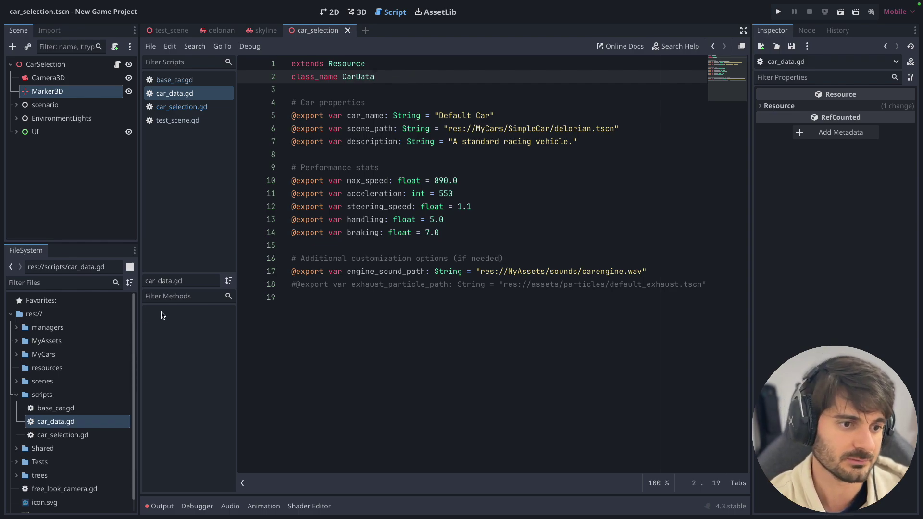
left_click(17, 394)
Step: Create a CarData resource in res://resources and save it as skyline.tres
left_click(46, 369)
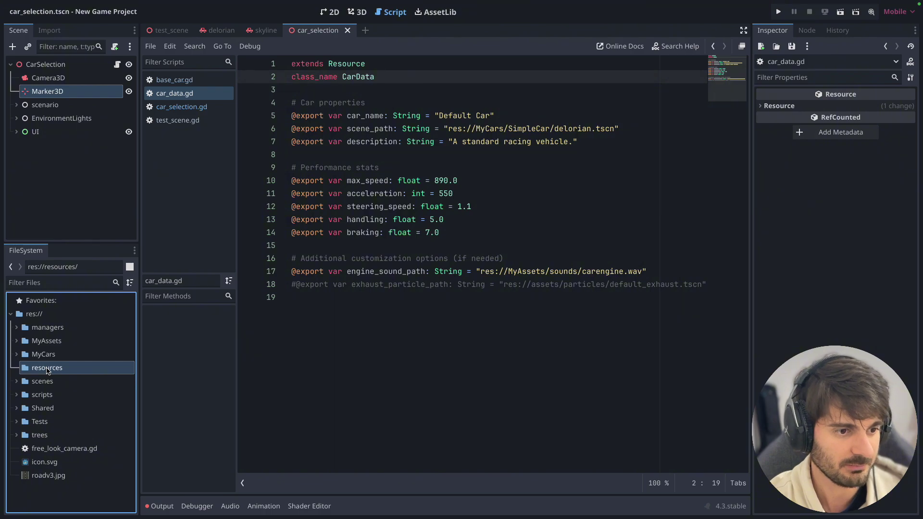
right_click(47, 370)
mouse_move(107, 316)
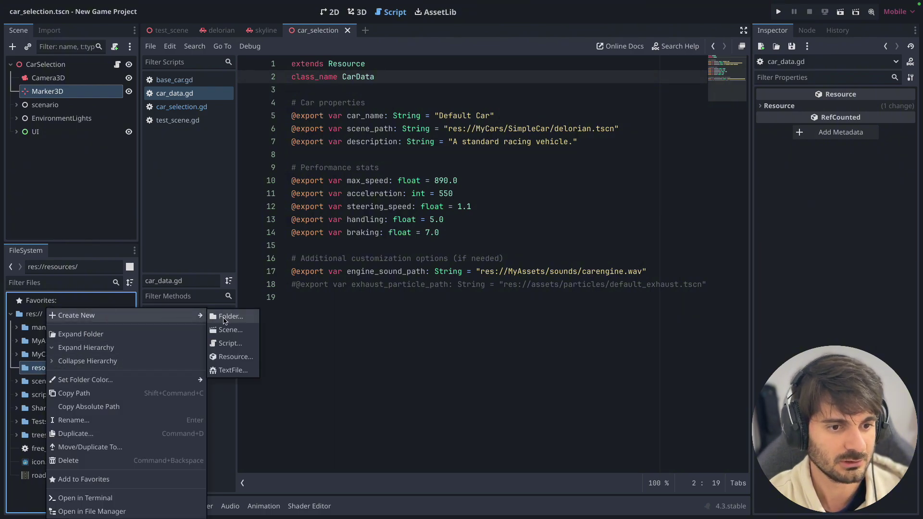
left_click(233, 357)
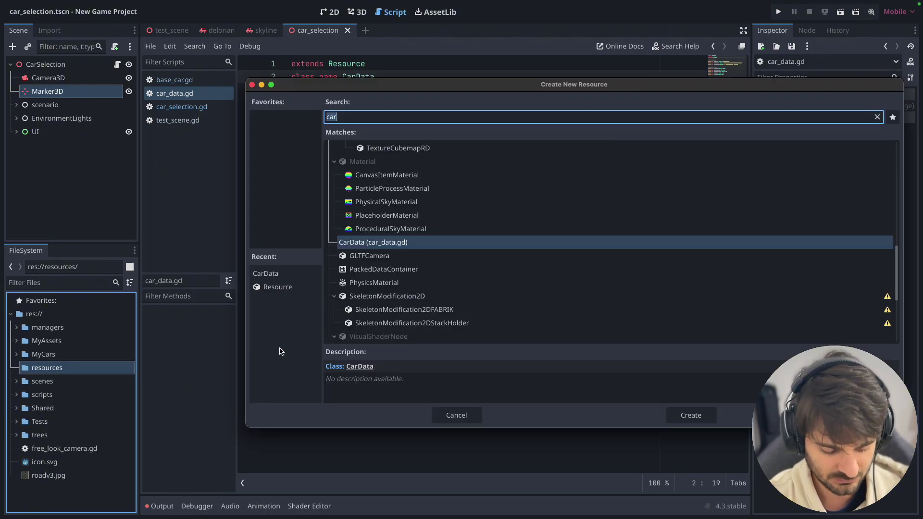
type("car")
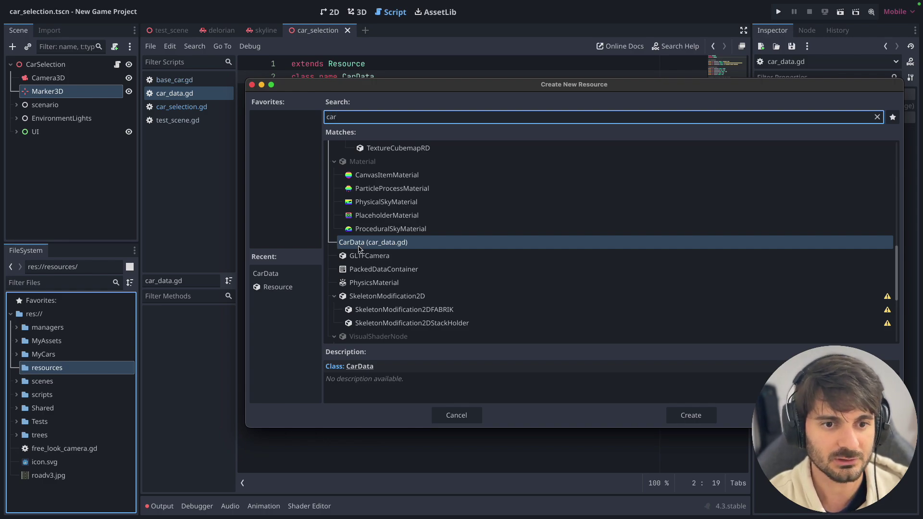
double_click(398, 244)
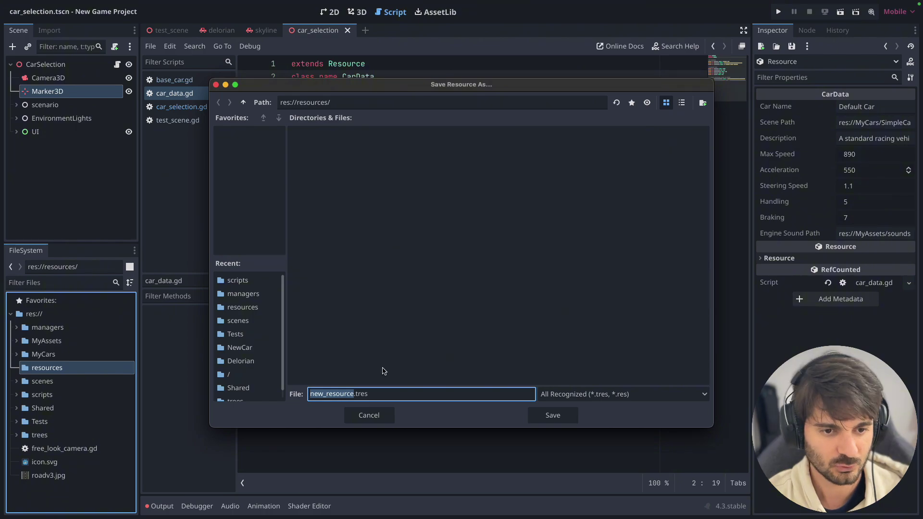
type("skyli")
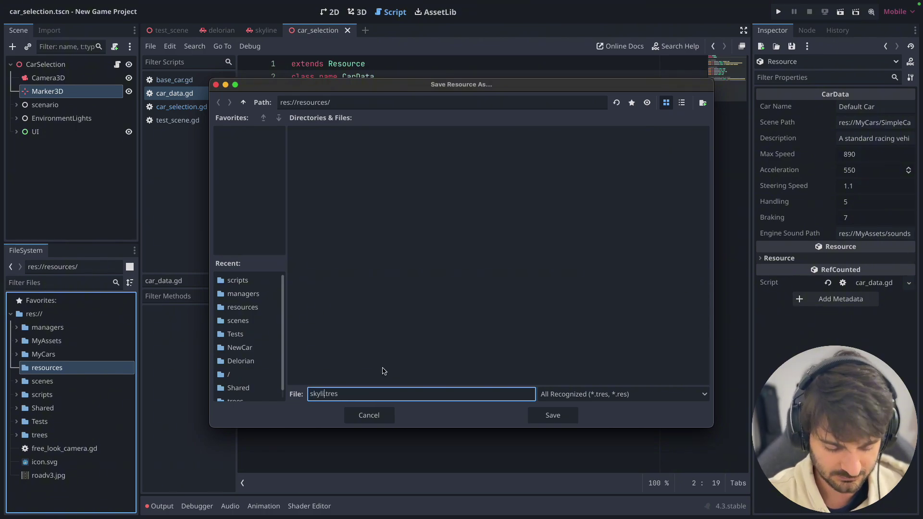
type("ne")
key("Return")
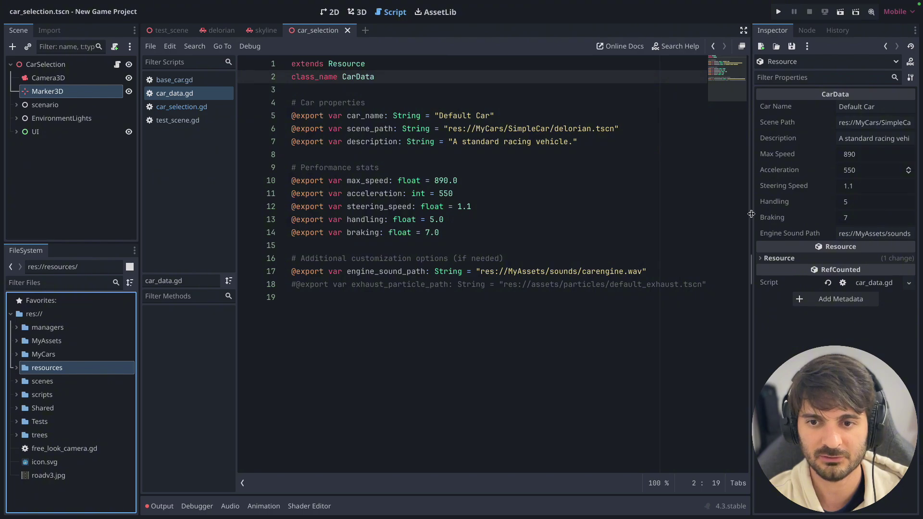
Step: Widen the Inspector and set skyline.tres's Car Name to Skyline
left_click_drag(750, 218, 519, 241)
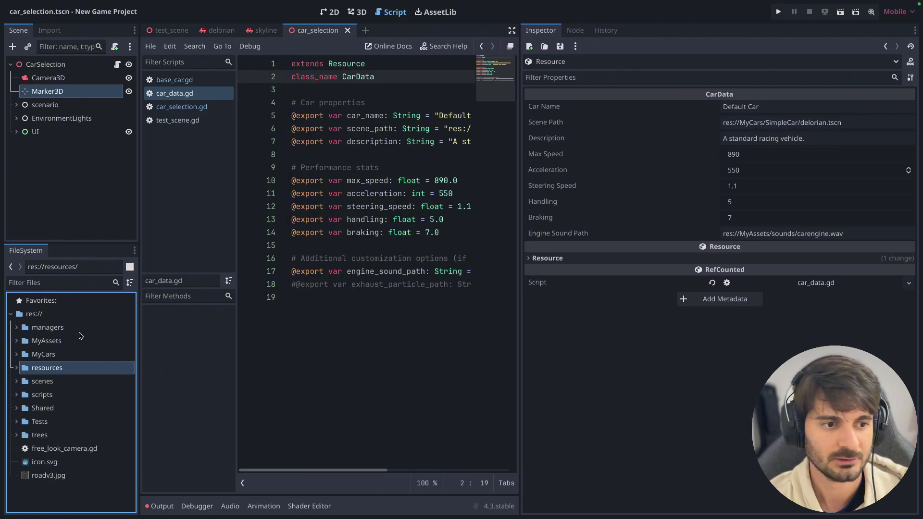
left_click(17, 368)
left_click(53, 381)
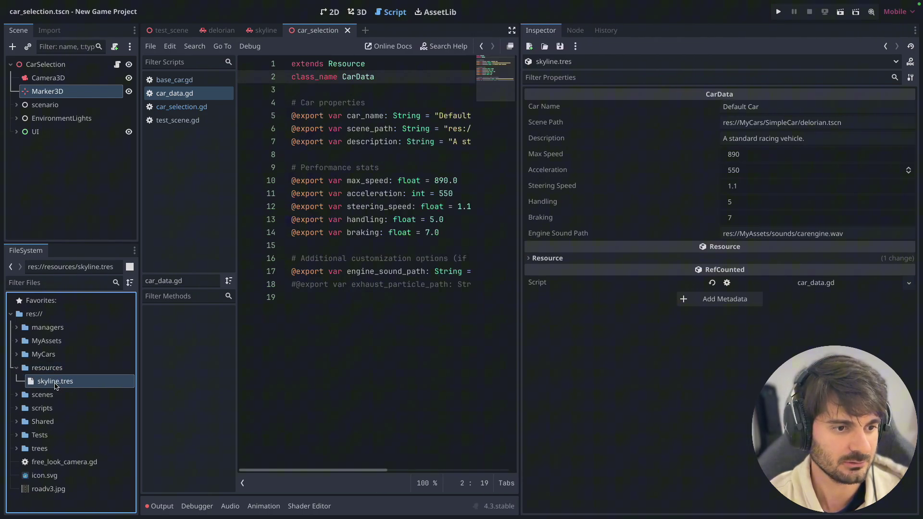
left_click(766, 110)
type("Simpl")
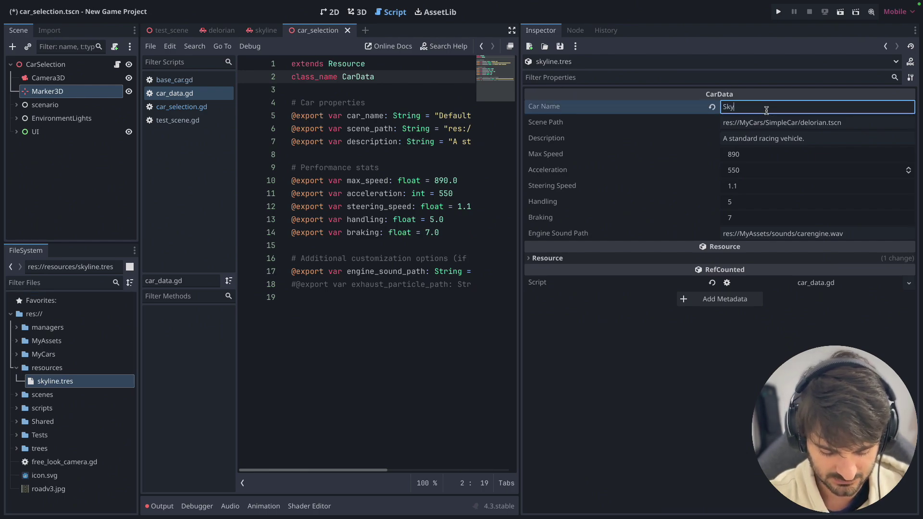
type("e")
left_click(766, 122)
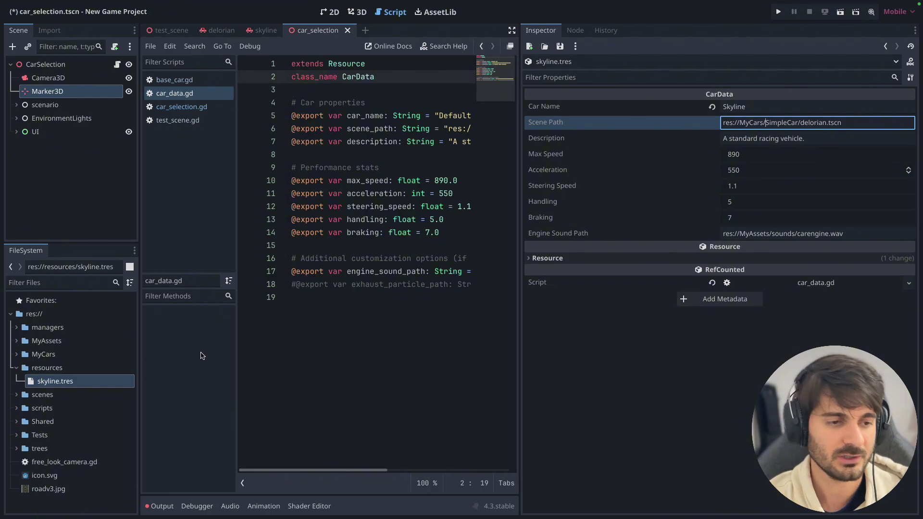
Step: Create another CarData resource in res://resources and save it as delorian.tres
left_click(81, 368)
right_click(81, 369)
mouse_move(127, 317)
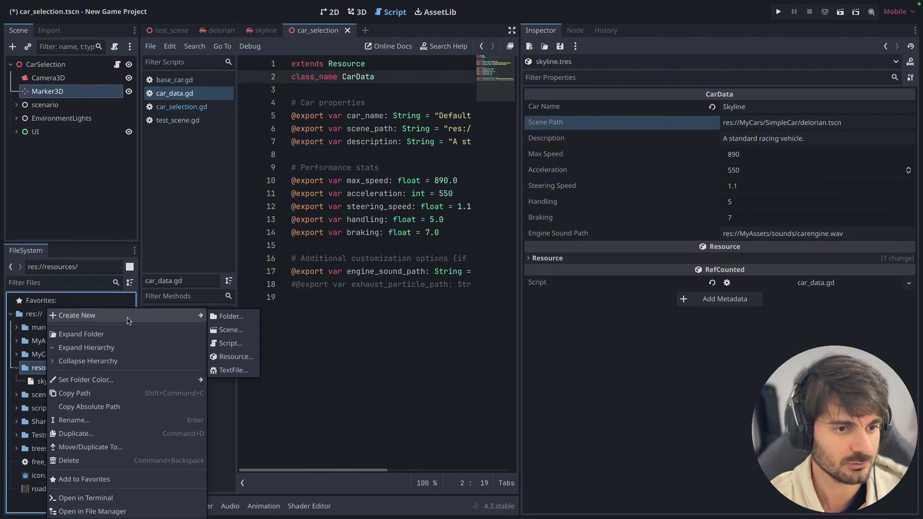
left_click(235, 356)
double_click(376, 244)
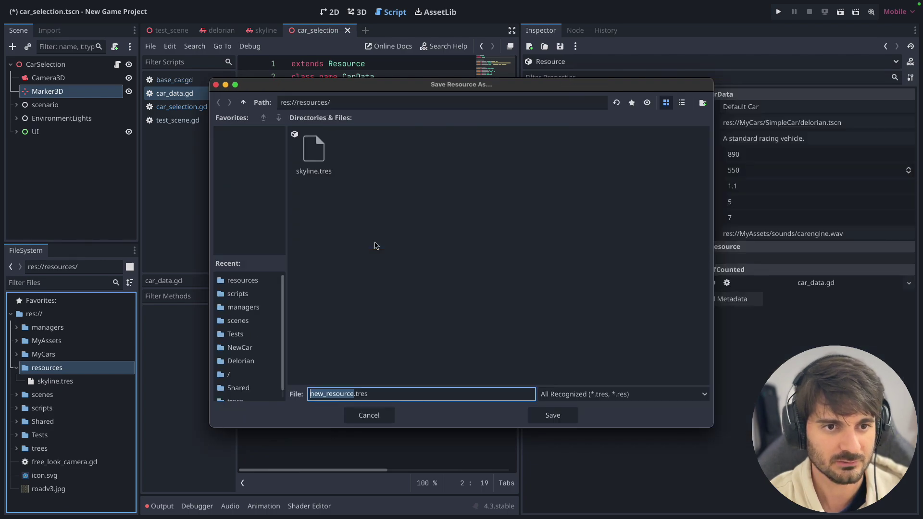
type("delo")
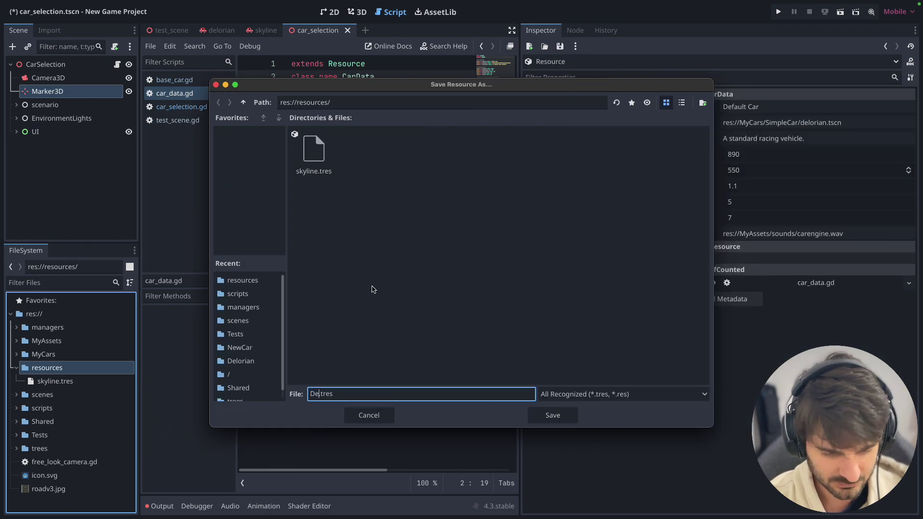
type("rian")
key("Return")
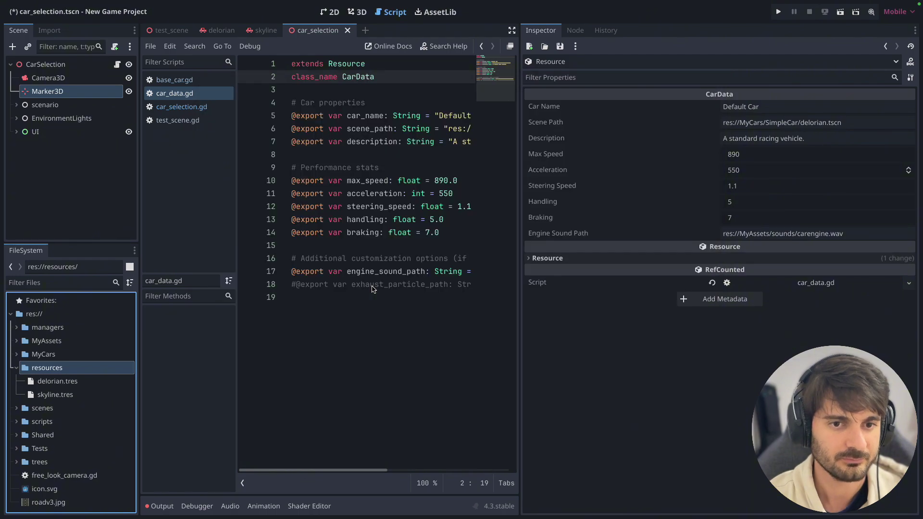
Step: Set delorian.tres's Car Name to Delorian and compare it with skyline.tres
left_click(69, 384)
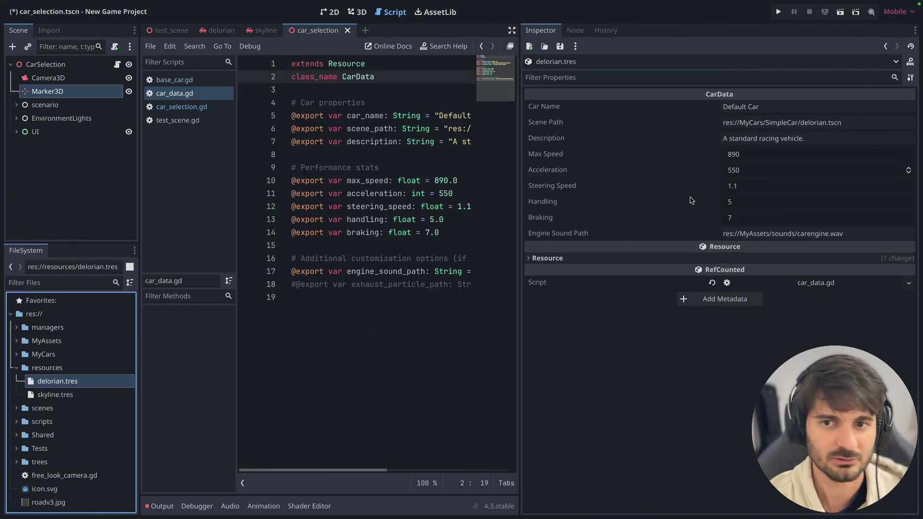
double_click(767, 112)
type("Delorian")
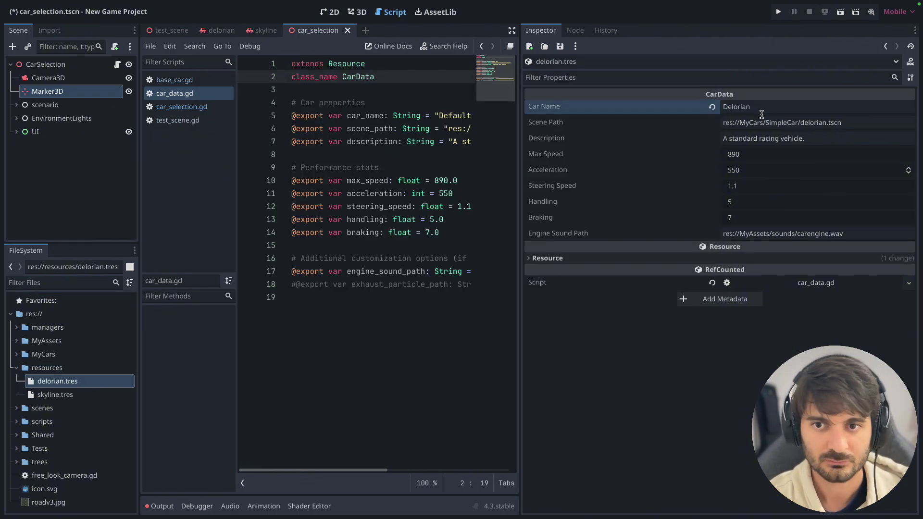
left_click(57, 395)
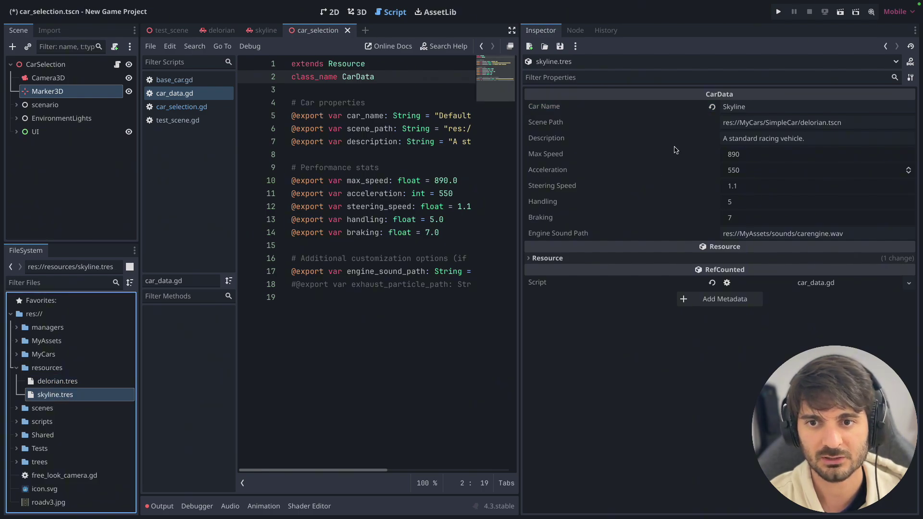
left_click(76, 383)
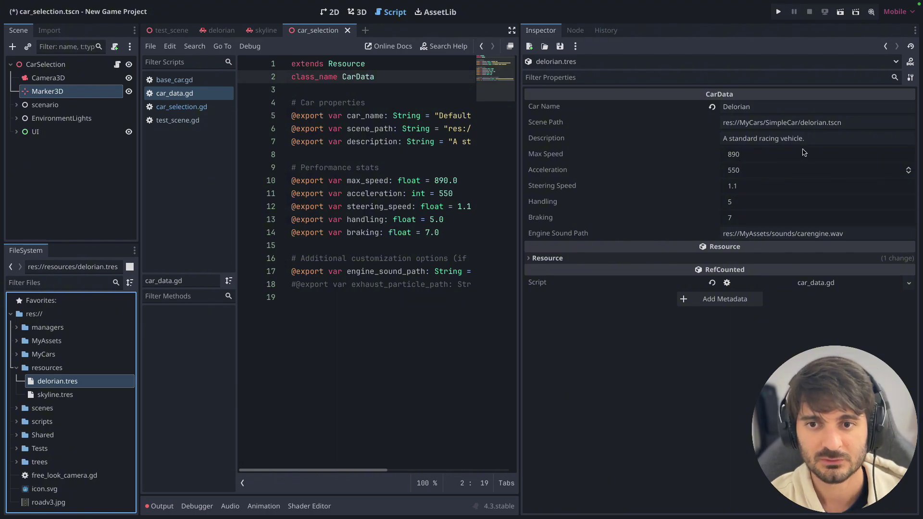
Step: Replace SimpleCar with Delorian in the Delorian resource's Scene Path
left_click_drag(853, 125, 722, 125)
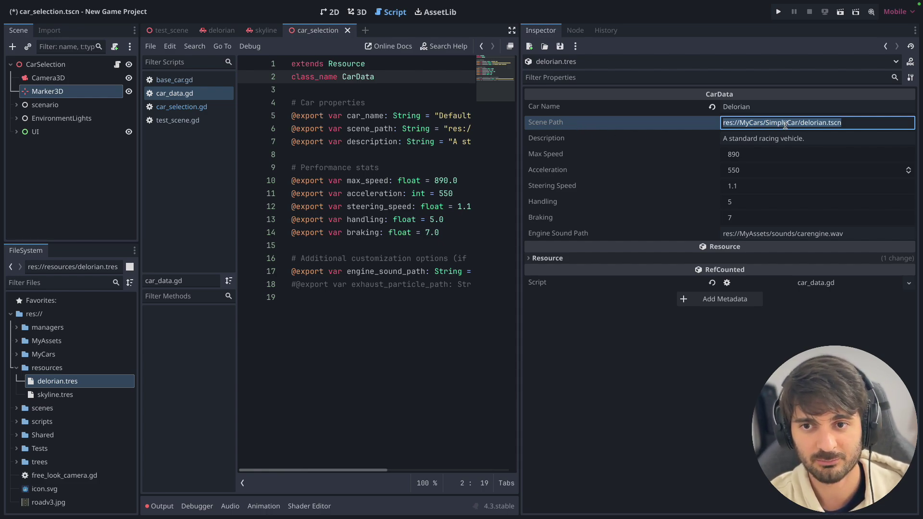
left_click(828, 123)
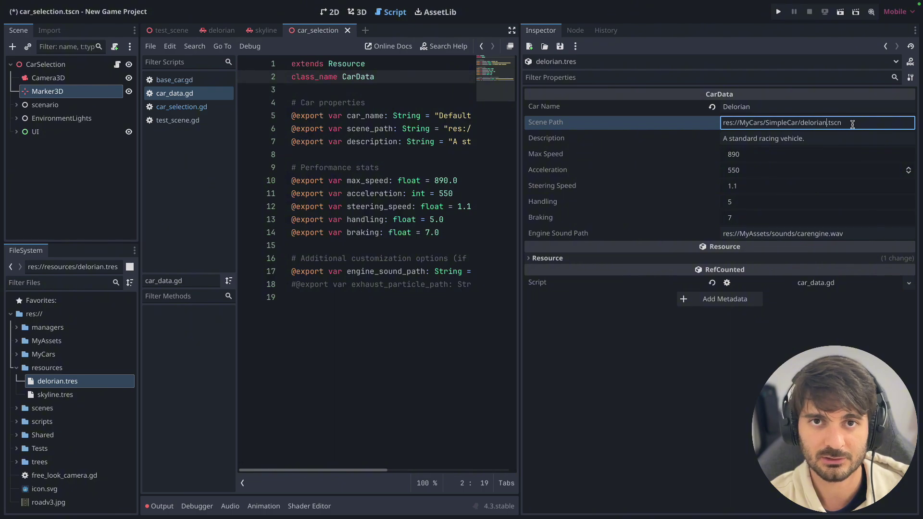
left_click(16, 354)
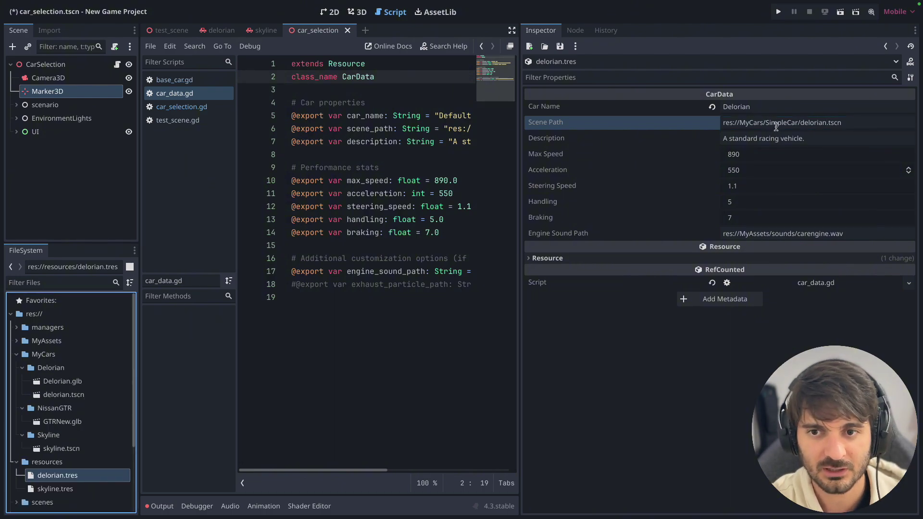
left_click_drag(766, 123, 798, 120)
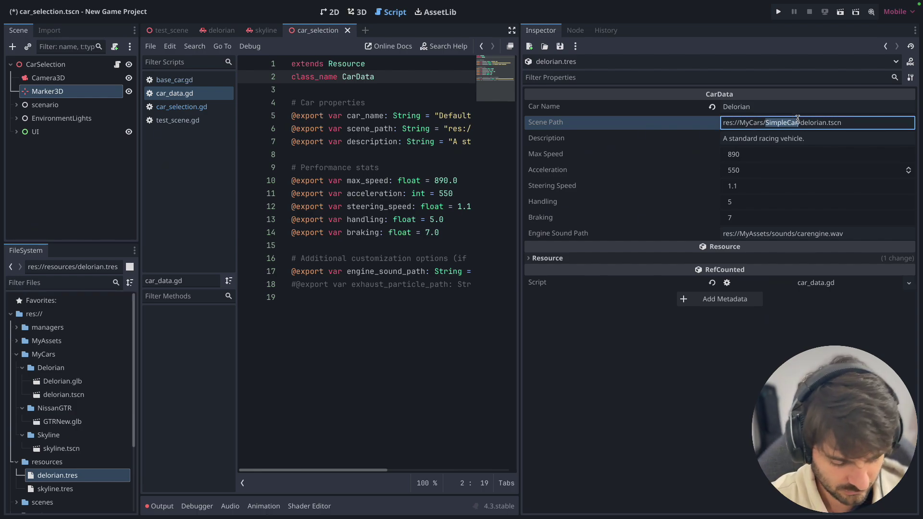
type("Delorin")
key("BackSpace")
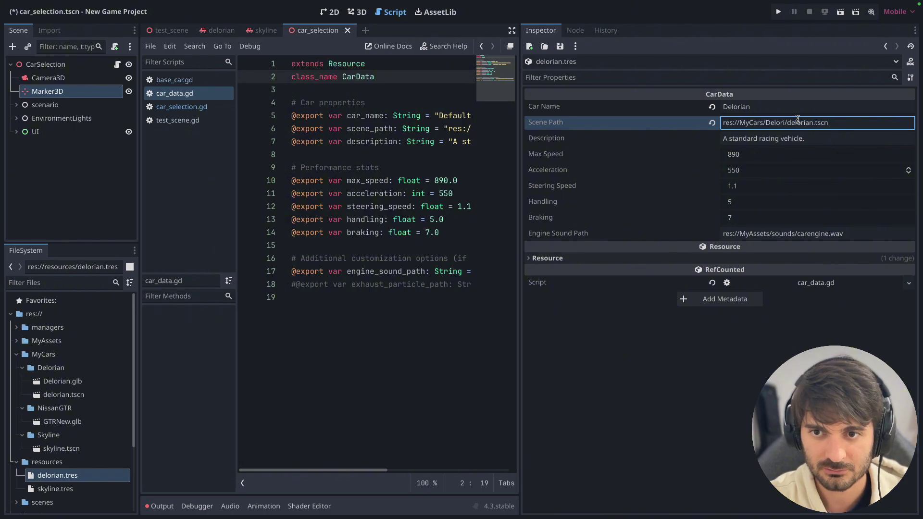
type("an")
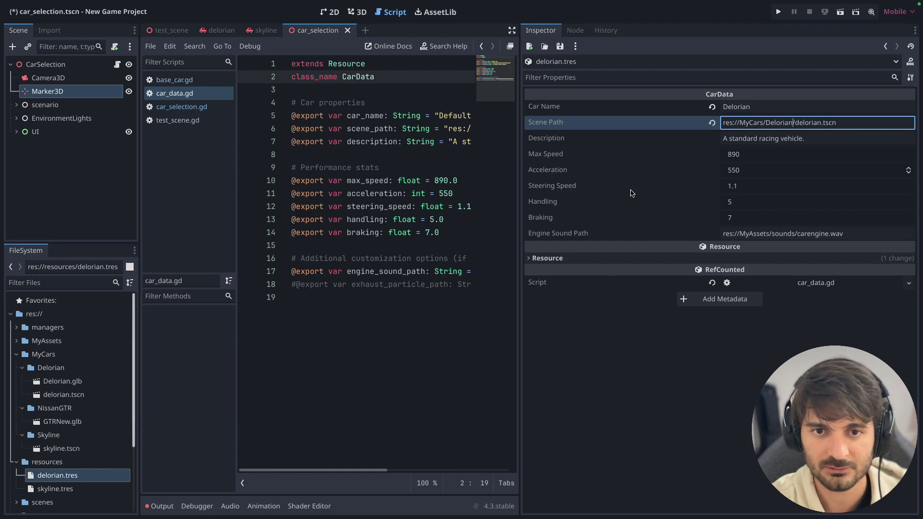
Step: Point skyline.tres's Scene Path at res://MyCars/Skyline/skyline.tscn
left_click(56, 489)
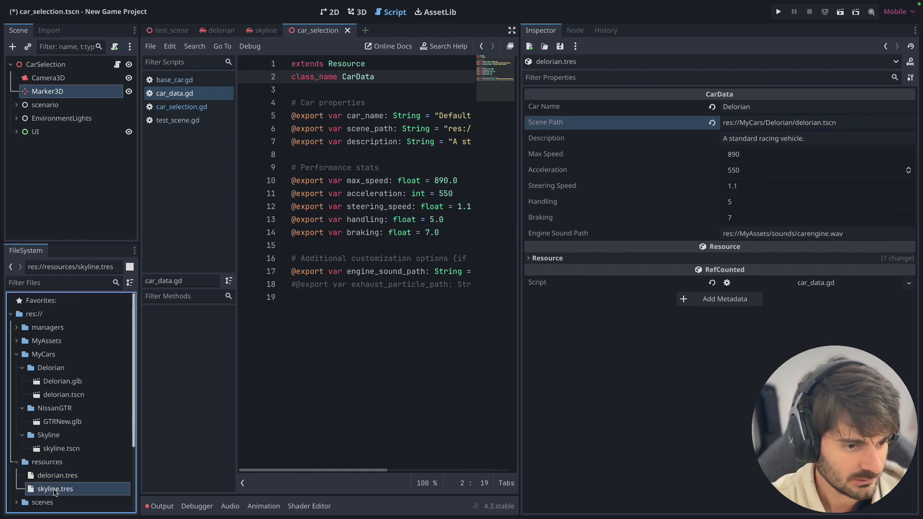
left_click(784, 123)
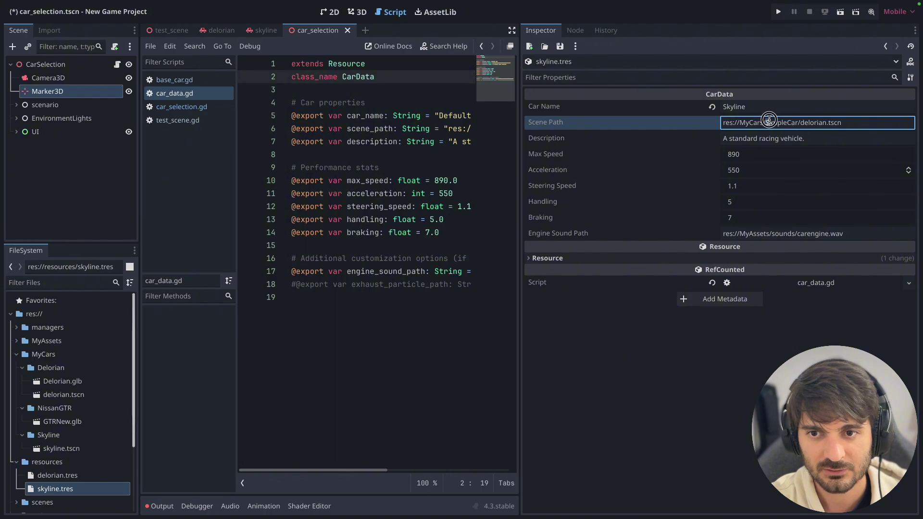
left_click_drag(765, 122, 797, 118)
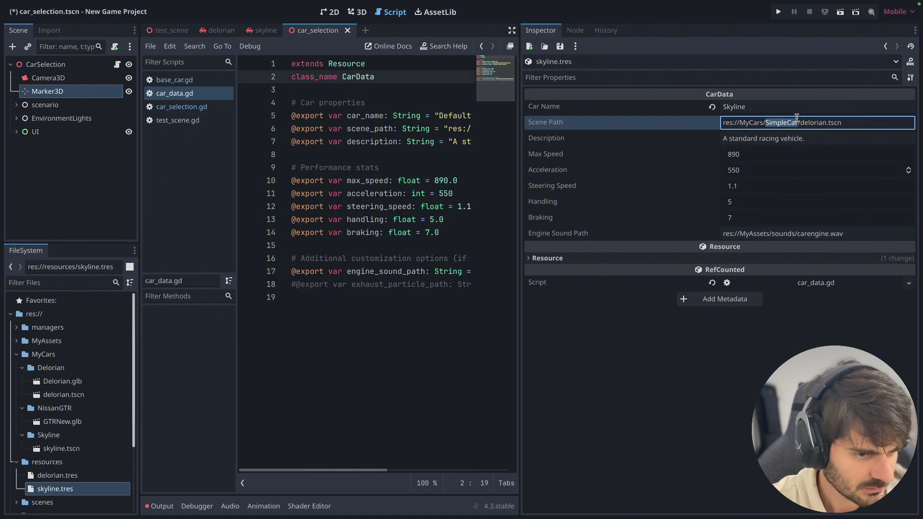
type("Skyline/")
key("Return")
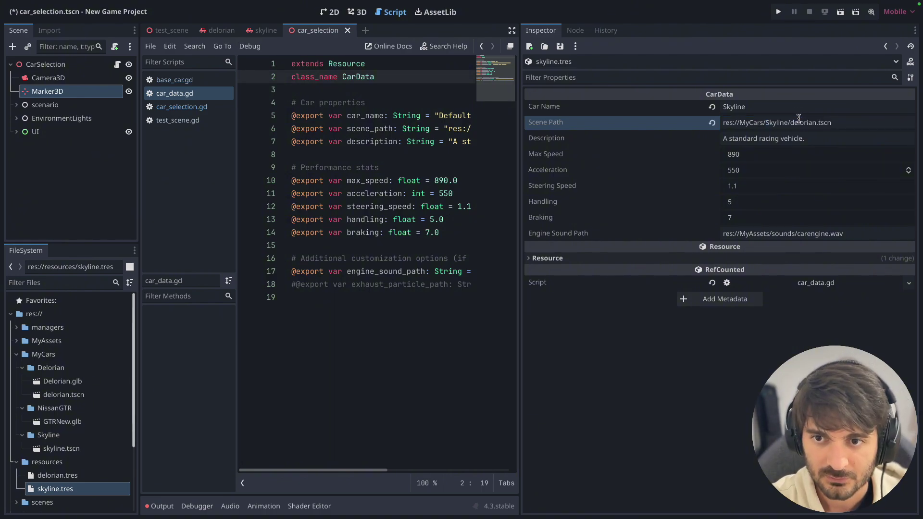
left_click(797, 121)
left_click_drag(793, 122, 817, 123)
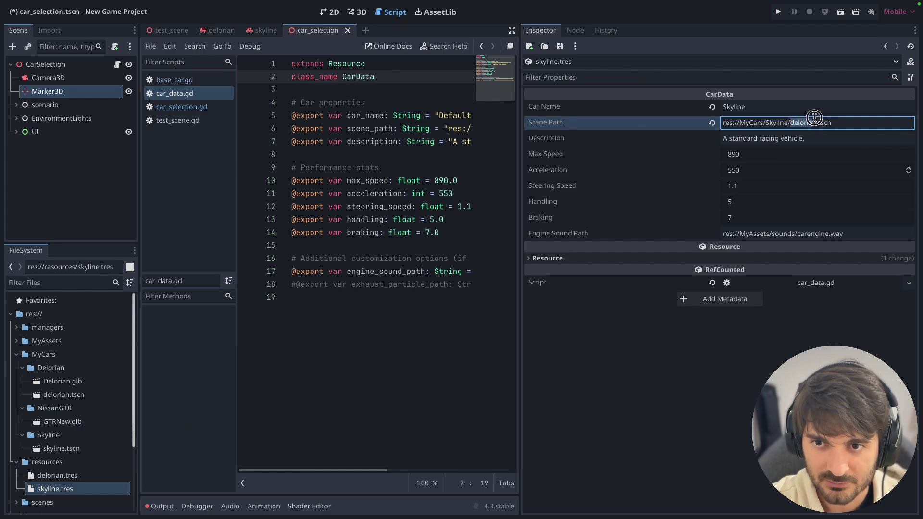
type("skyline")
key("Return")
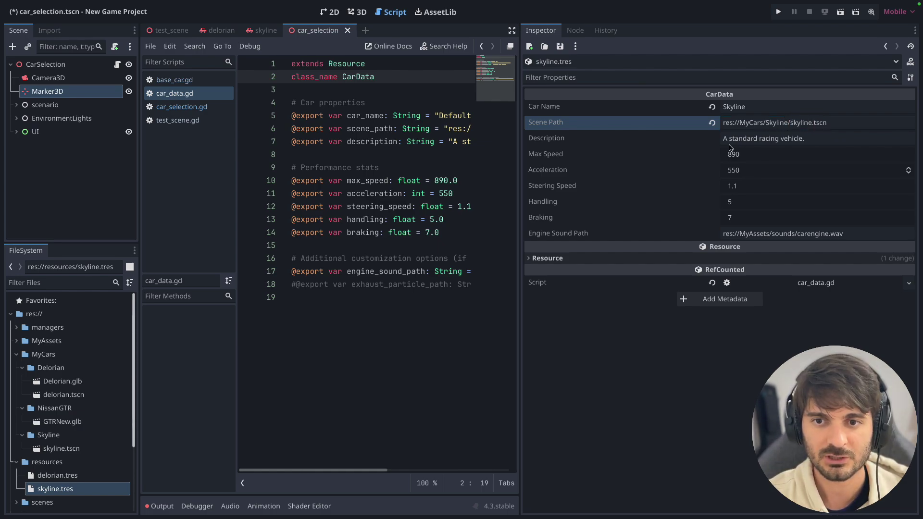
Step: Set delorian.tres's Acceleration to 500 and Max Speed to 899
left_click(57, 478)
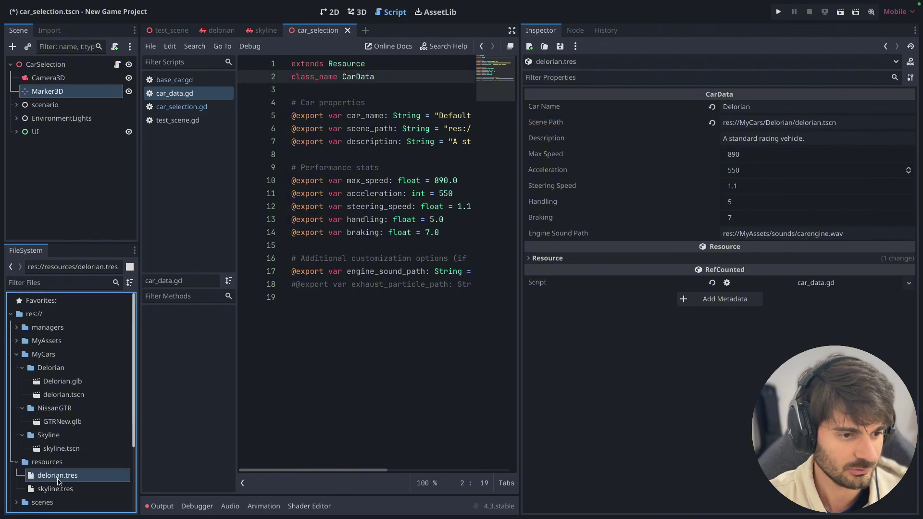
left_click(753, 169)
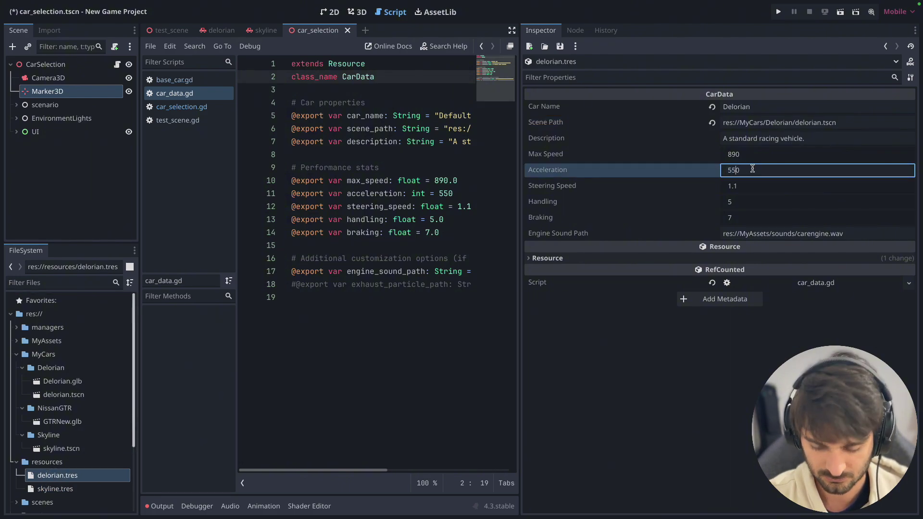
type("50")
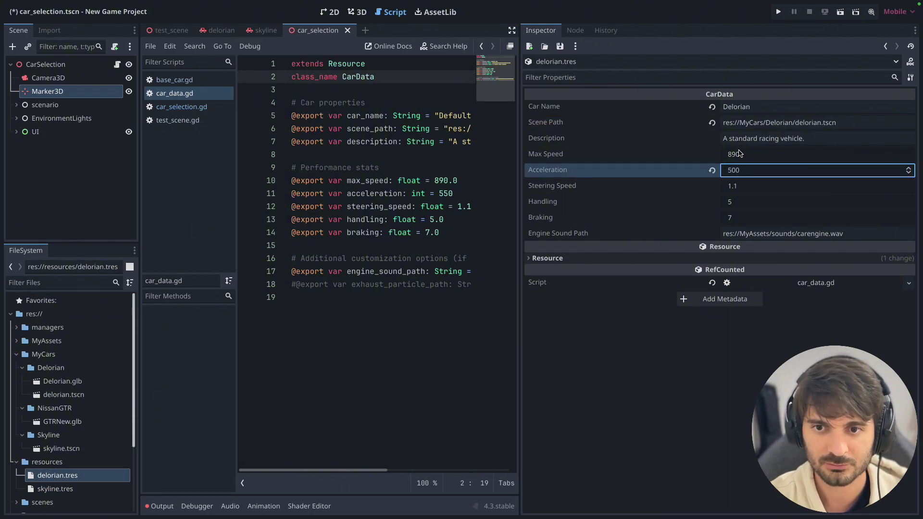
left_click(745, 155)
key("BackSpace")
type("9")
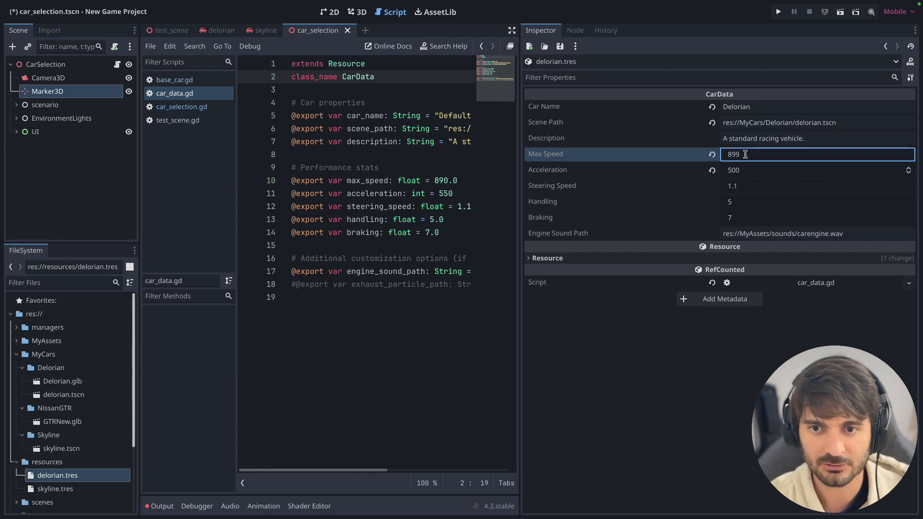
key("Return")
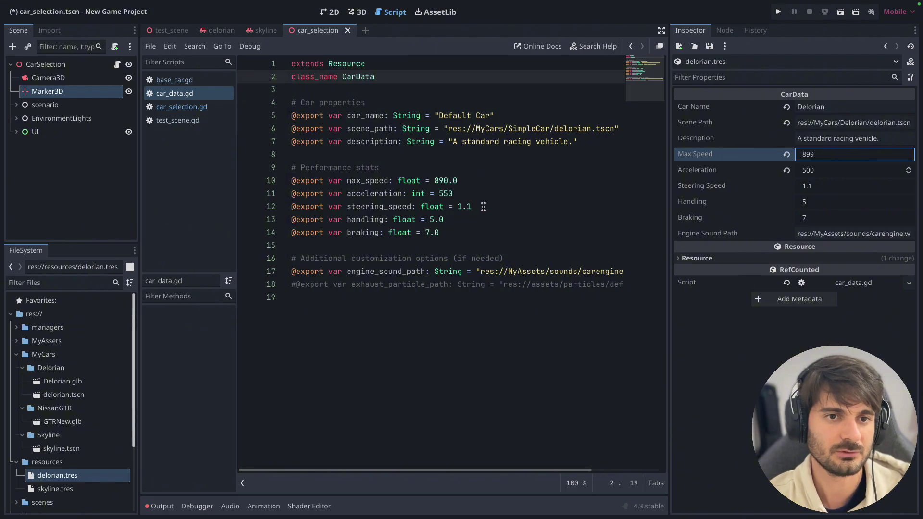
left_click(461, 232)
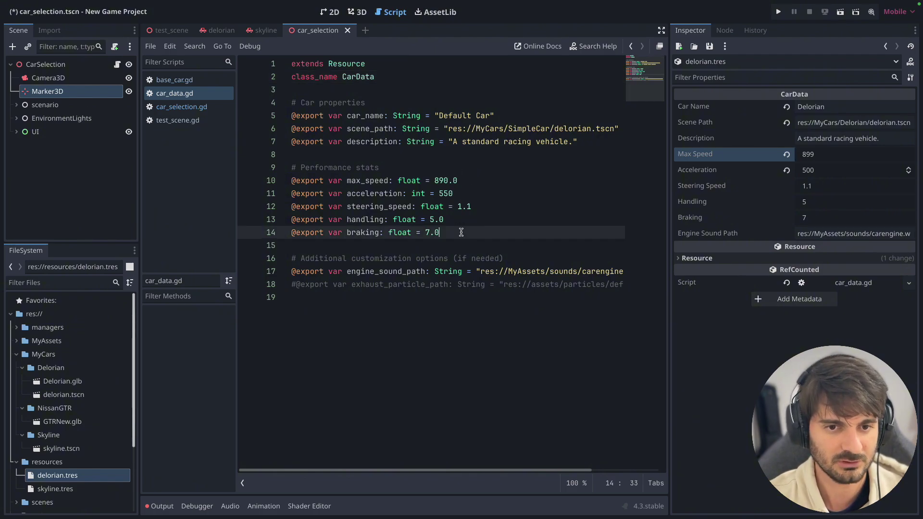
key("Return")
type("e")
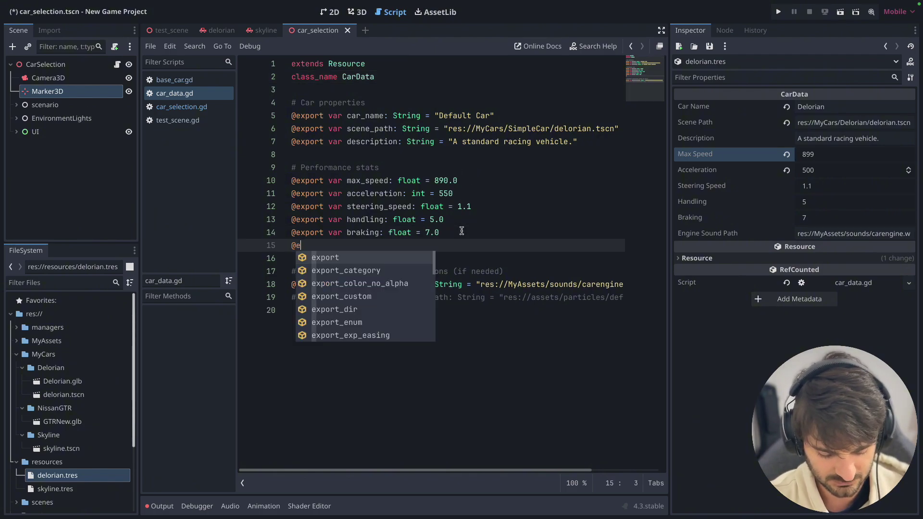
type("xport var ")
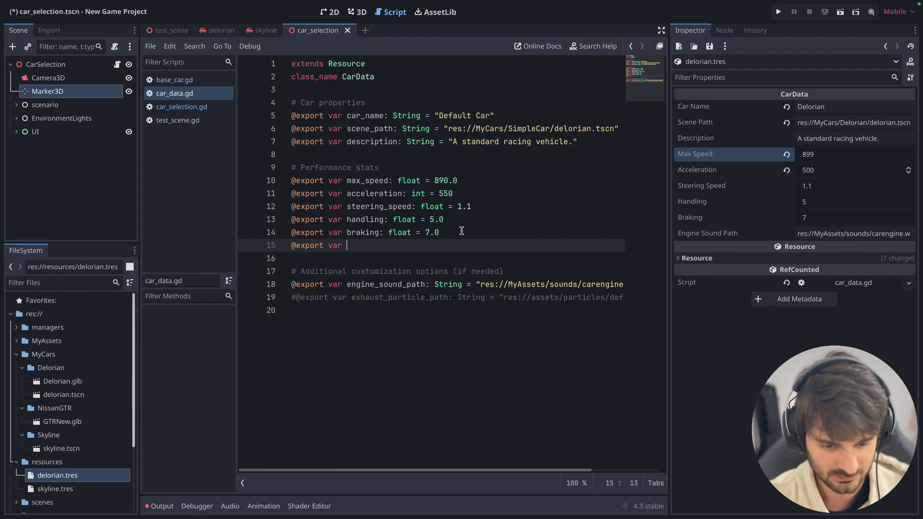
type("meu: int = 0")
left_click(386, 220)
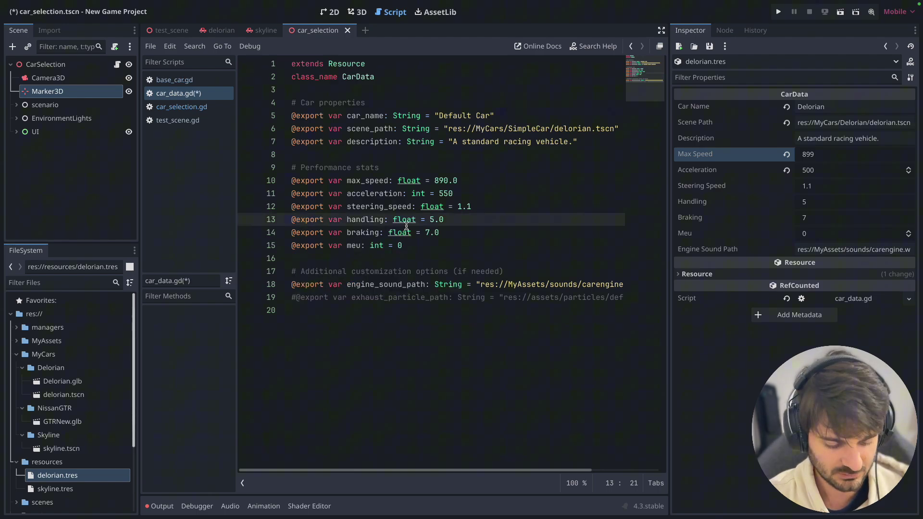
key("ctrl+s")
left_click(687, 234)
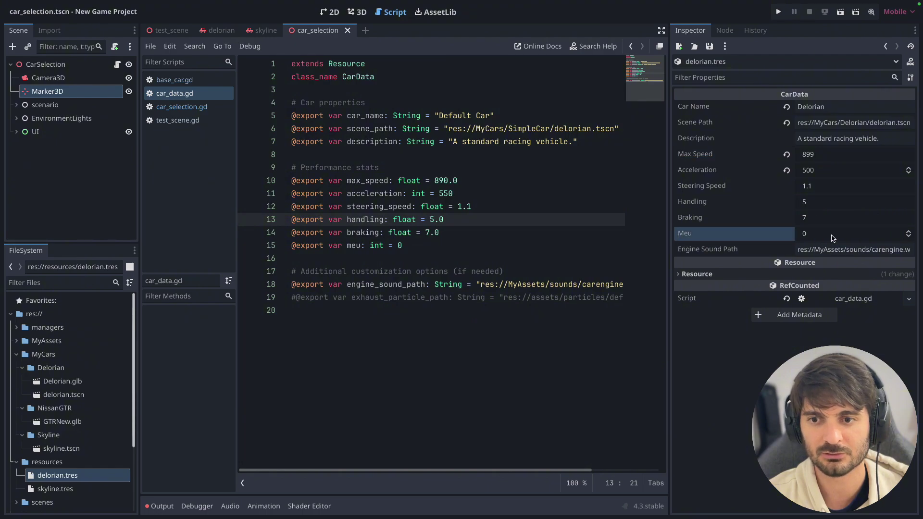
Step: Delete the meu line, save car_data.gd again, and widen the code area
left_click(439, 249)
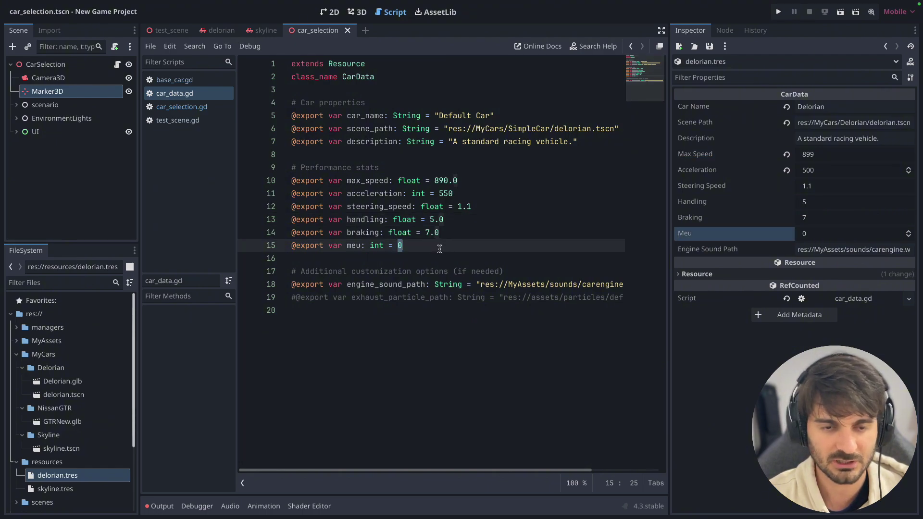
triple_click(454, 248)
key("BackSpace")
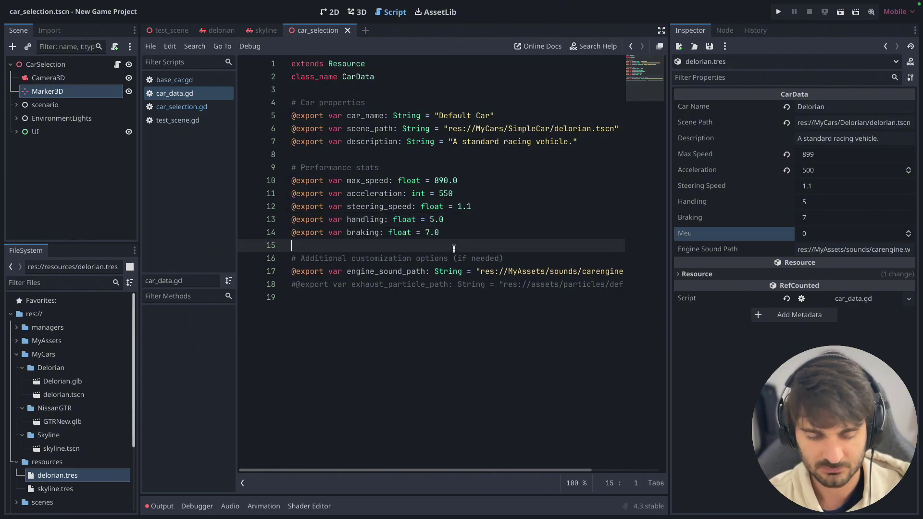
key("ctrl+s")
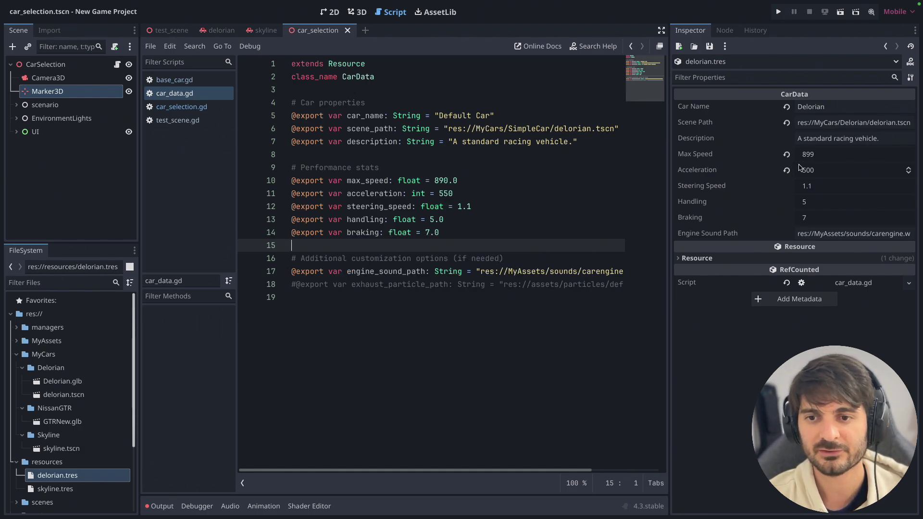
left_click_drag(673, 192, 706, 197)
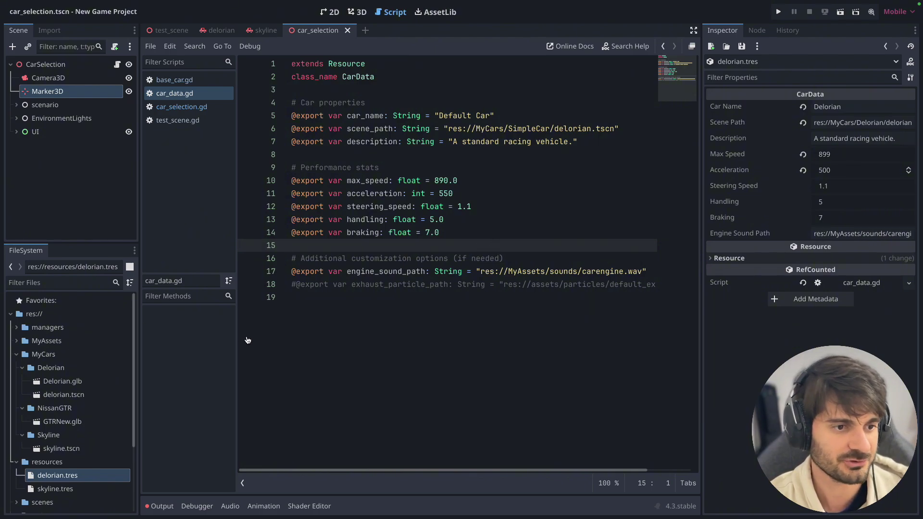
Step: Create a car_manager.gd script in res://managers via Create New > Script
left_click(26, 355)
left_click(17, 328)
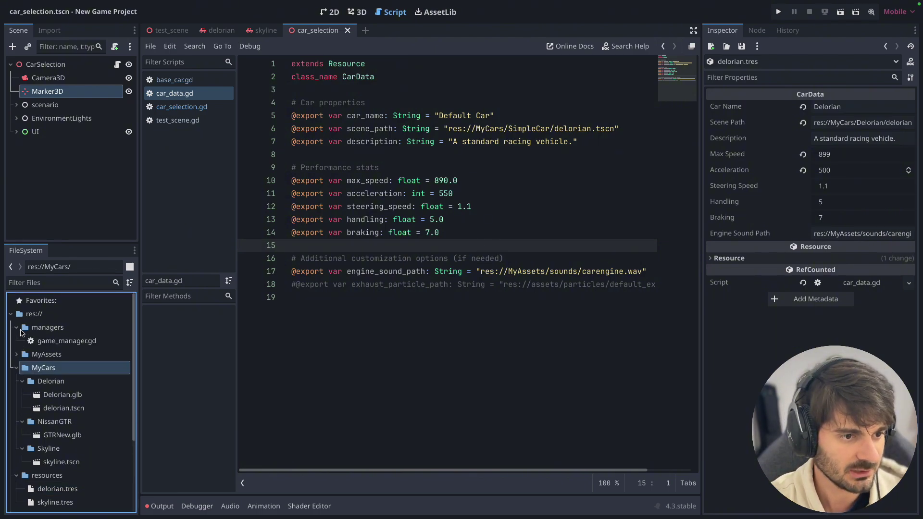
left_click(44, 328)
right_click(49, 331)
mouse_move(83, 322)
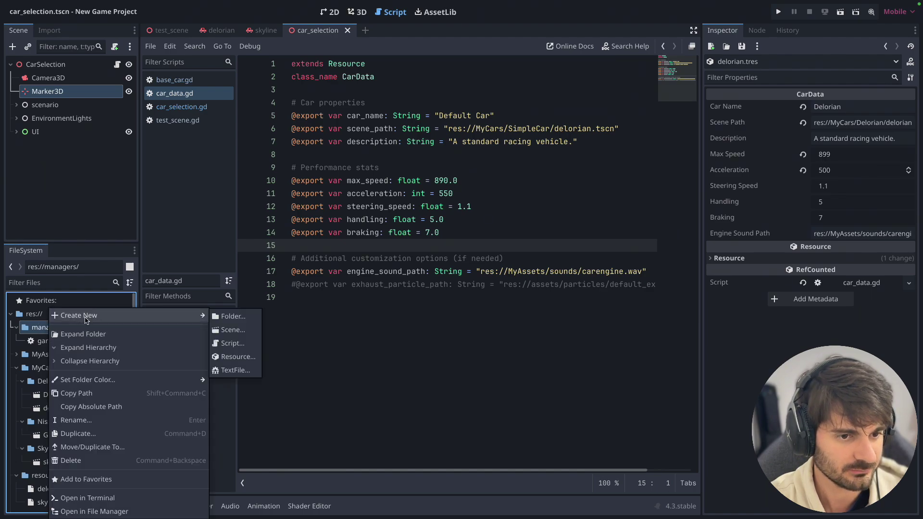
left_click(246, 344)
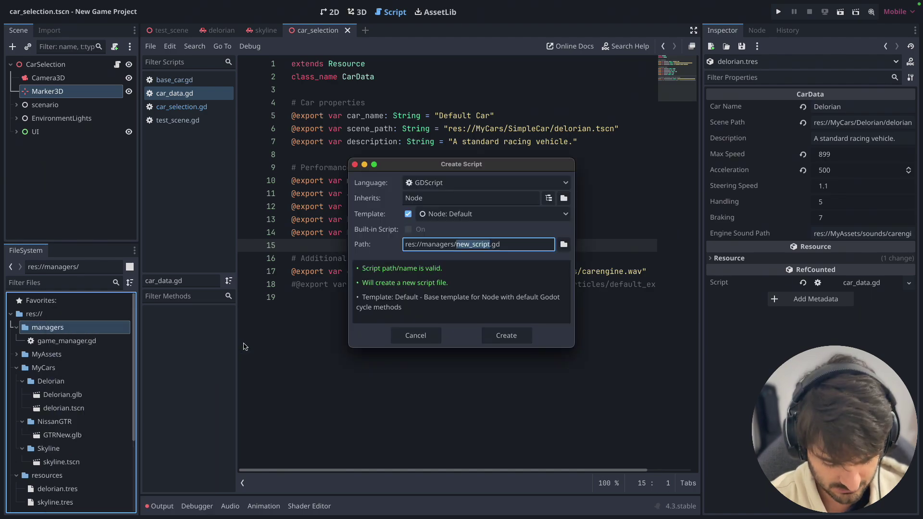
type("car_mana")
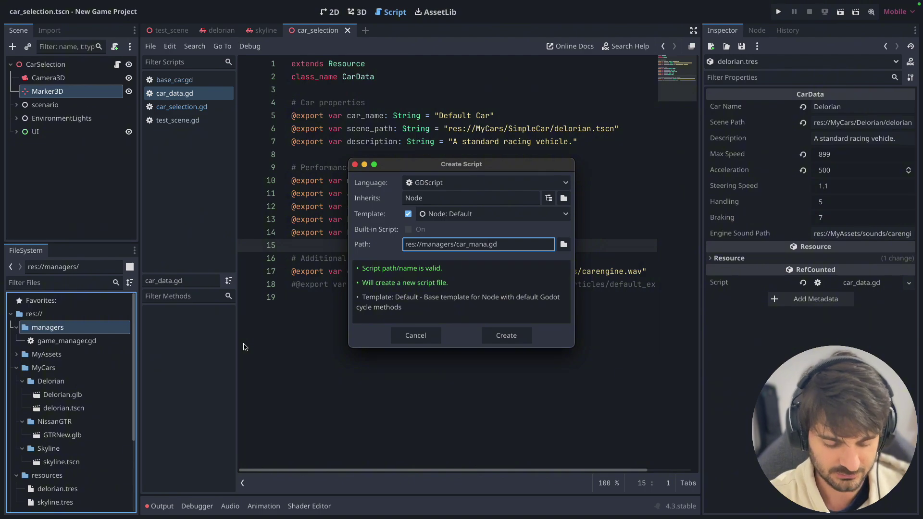
type("ger")
key("Return")
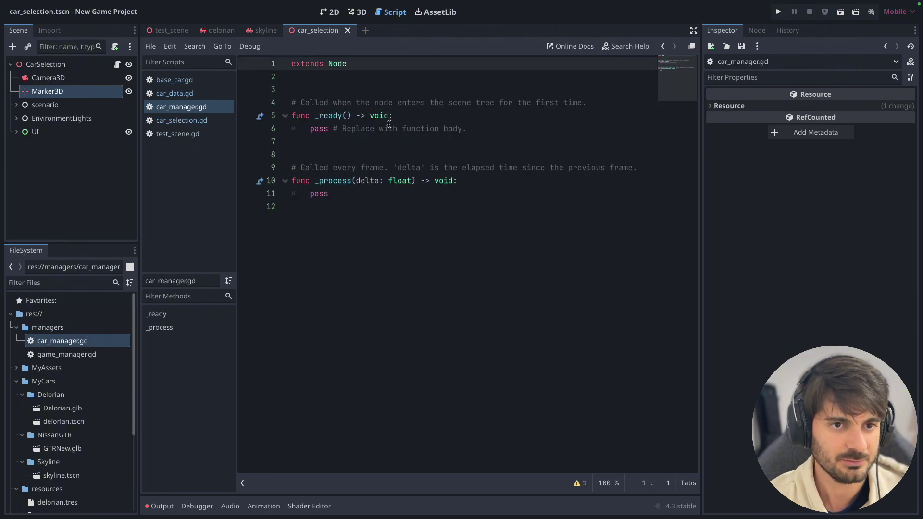
left_click_drag(337, 193, 293, 105)
key("BackSpace")
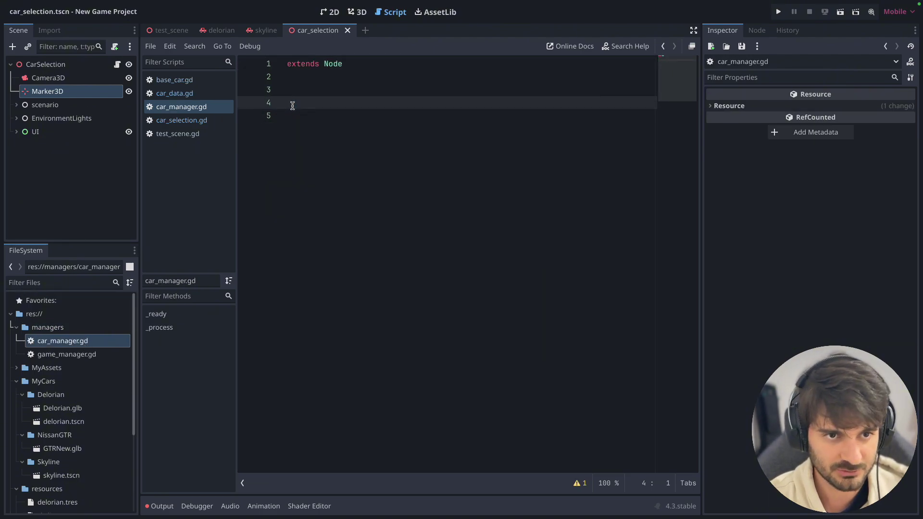
key("ctrl+v")
scroll(444, 207, "down", 5)
scroll(444, 207, "down", 5)
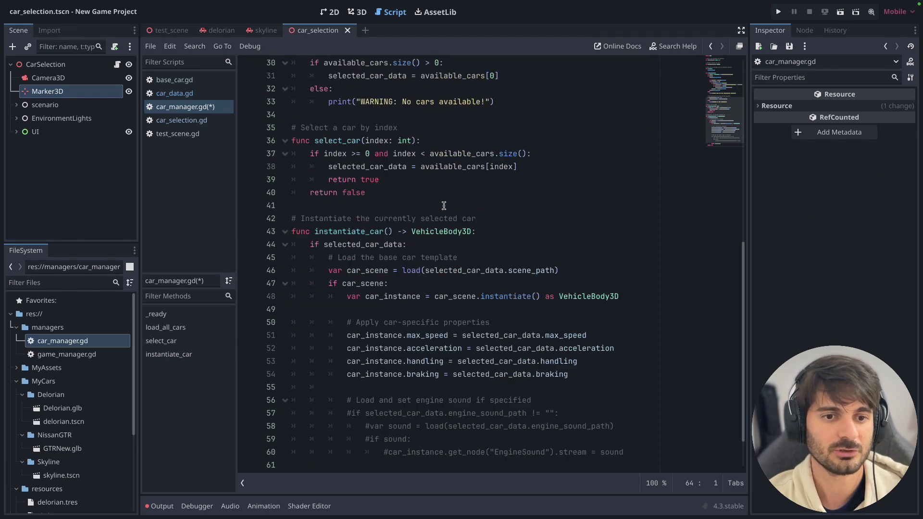
scroll(444, 209, "down", 2)
scroll(444, 211, "up", 5)
scroll(445, 210, "up", 6)
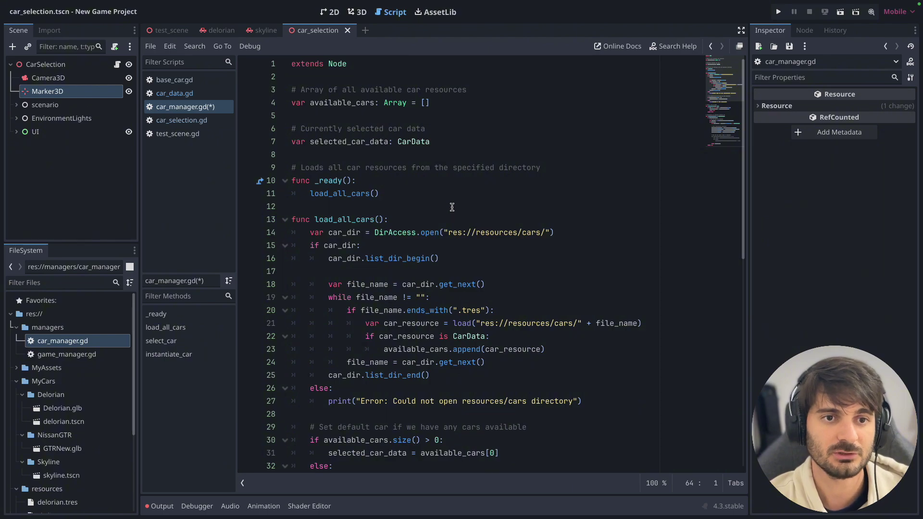
left_click_drag(431, 142, 259, 95)
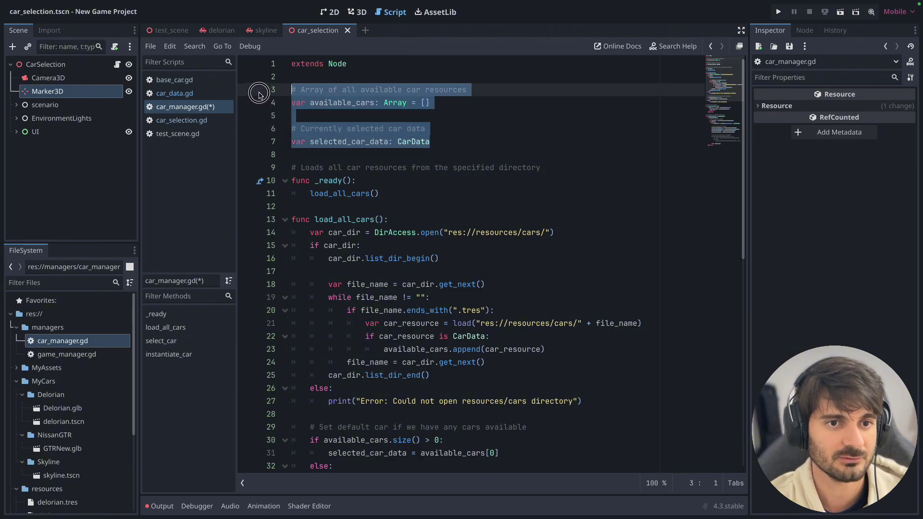
left_click(499, 114)
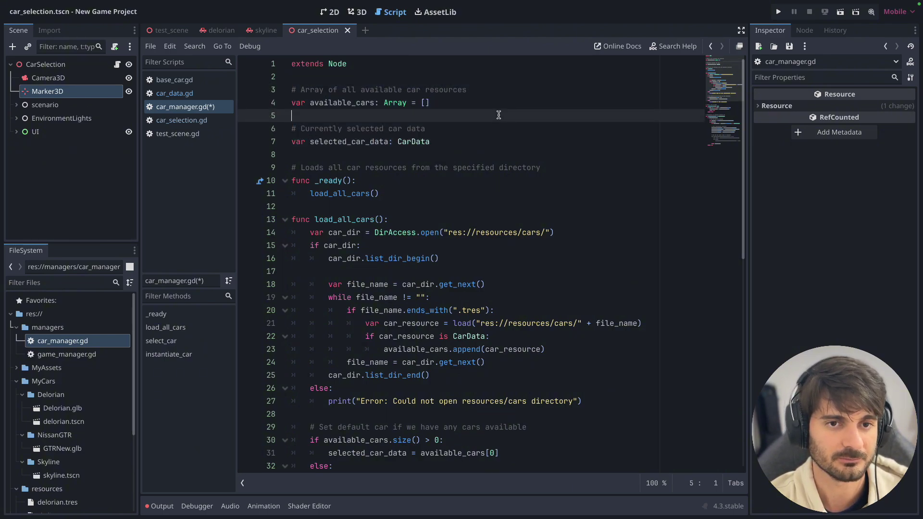
double_click(355, 103)
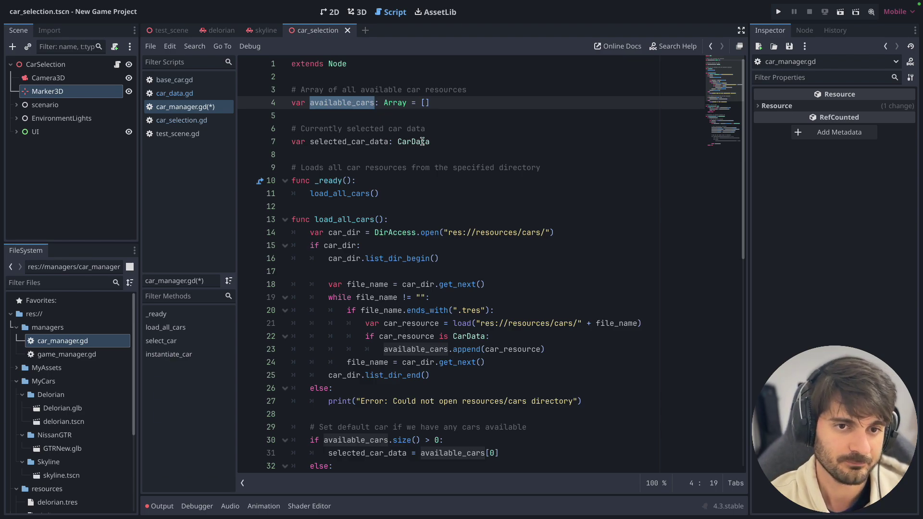
left_click(433, 103)
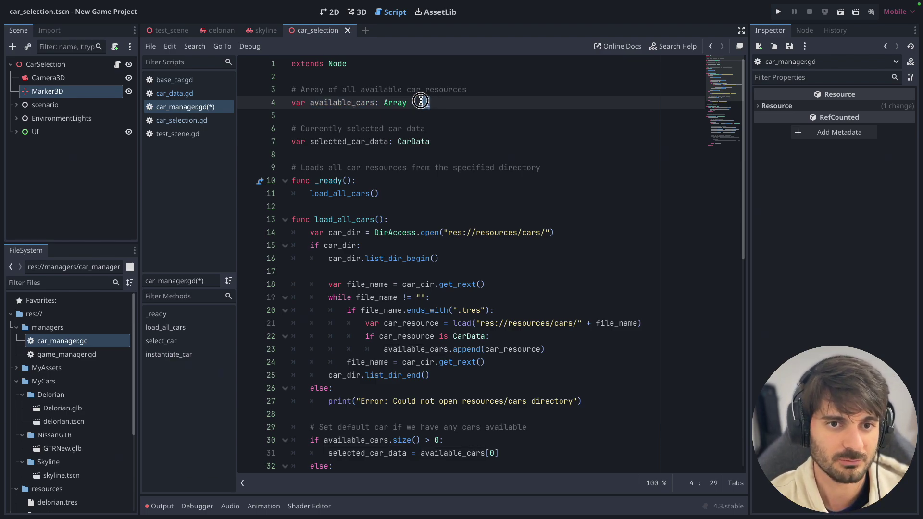
left_click(451, 110)
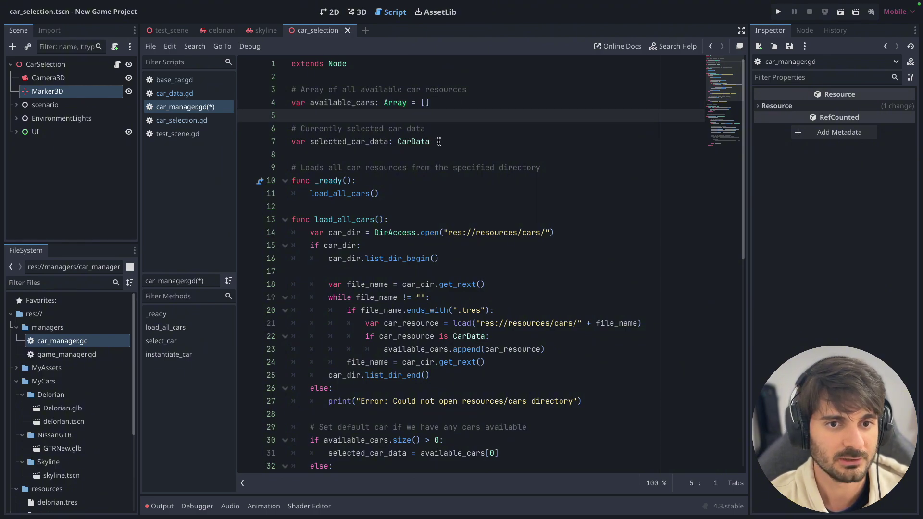
left_click_drag(439, 142, 290, 142)
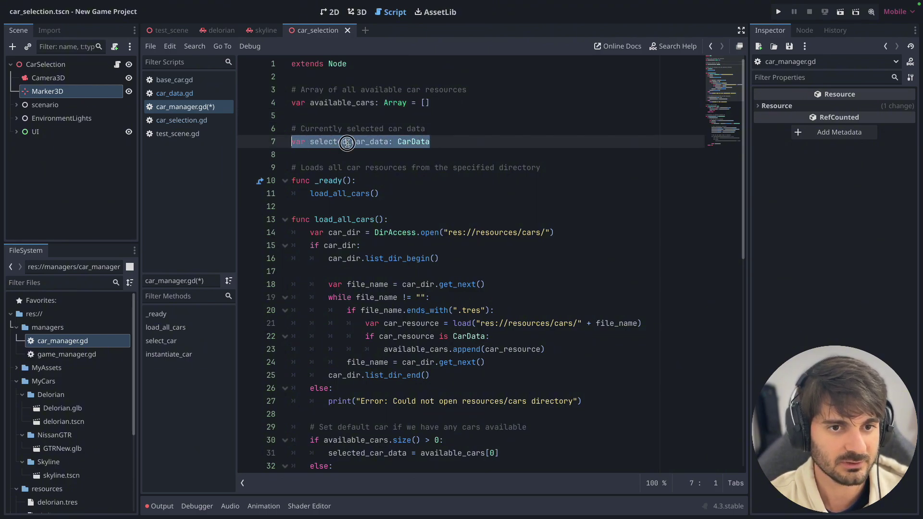
double_click(347, 143)
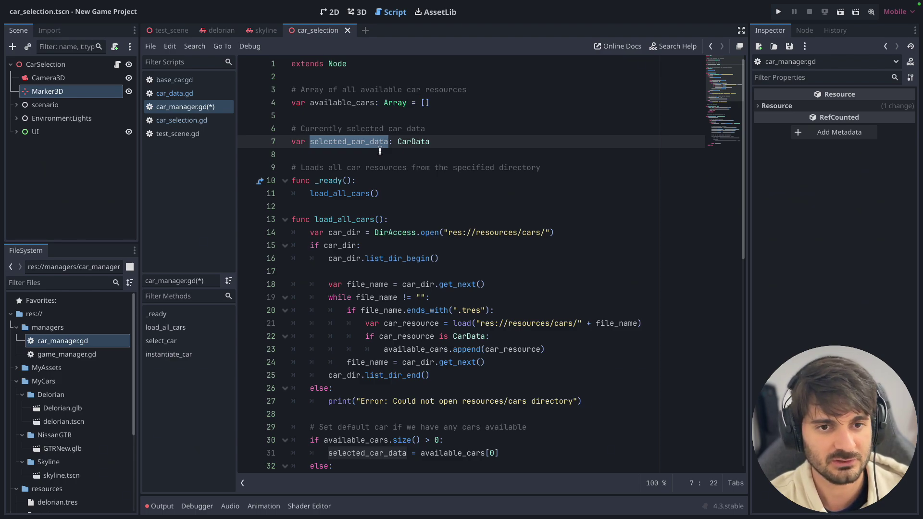
left_click(431, 146)
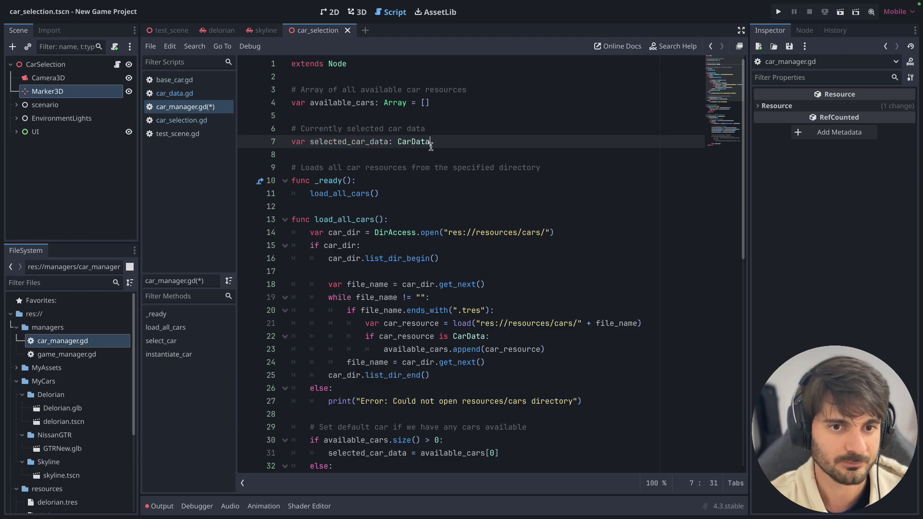
left_click_drag(432, 145, 390, 144)
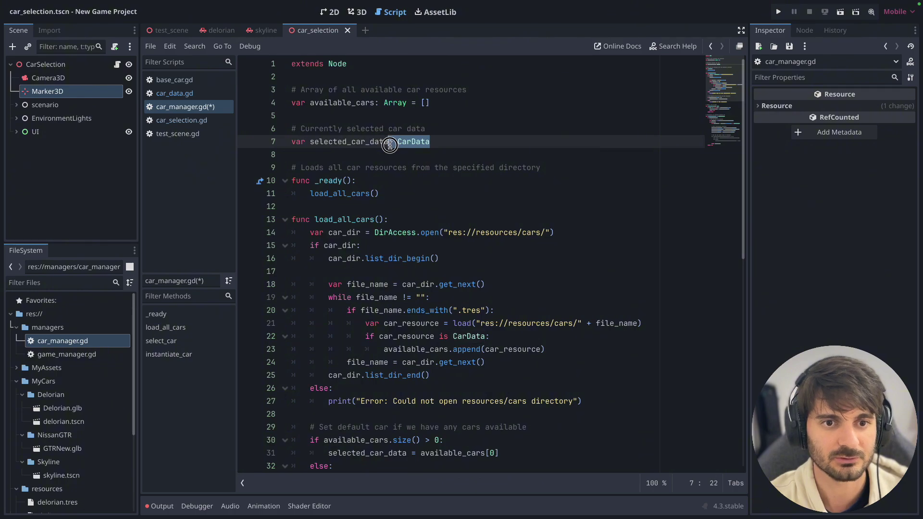
left_click(465, 145)
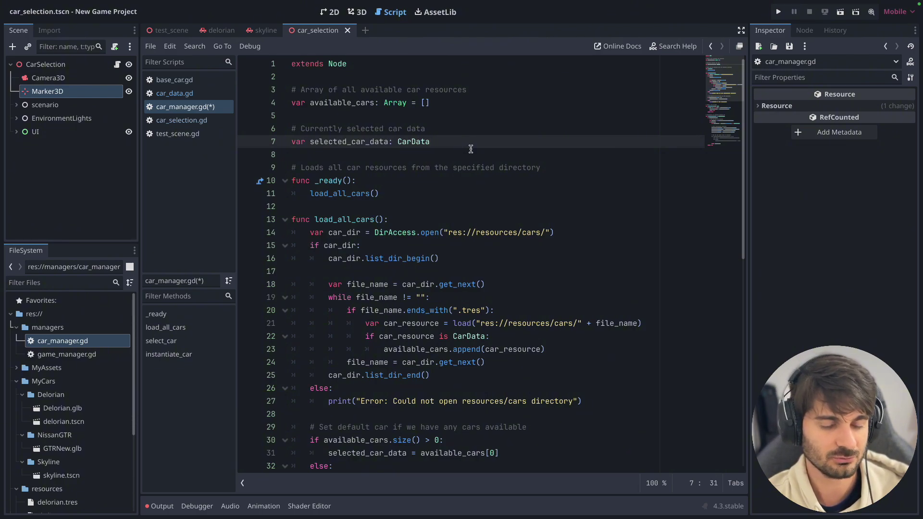
left_click(262, 33)
left_click(120, 68)
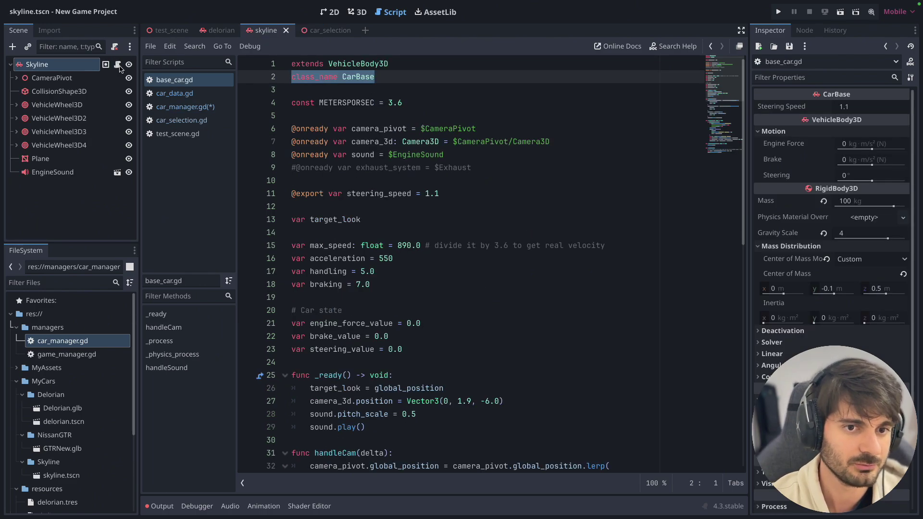
scroll(459, 206, "down", 1)
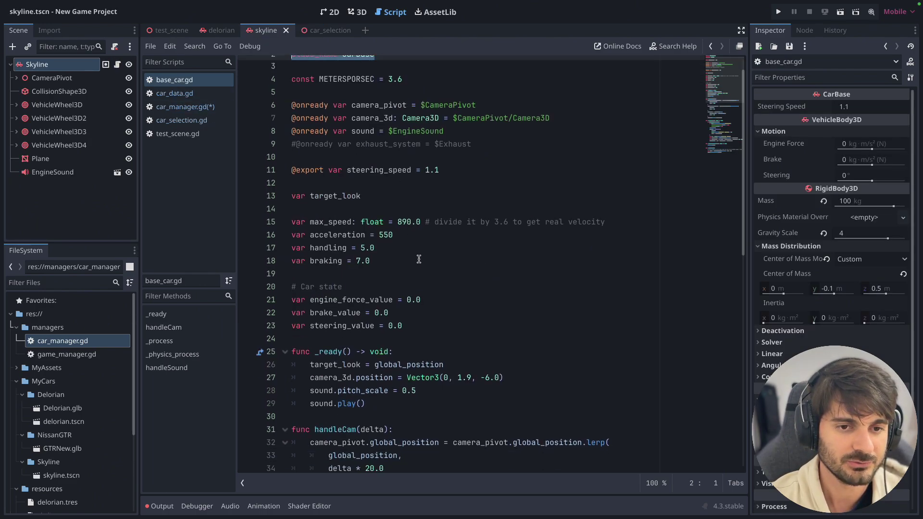
scroll(439, 187, "up", 1)
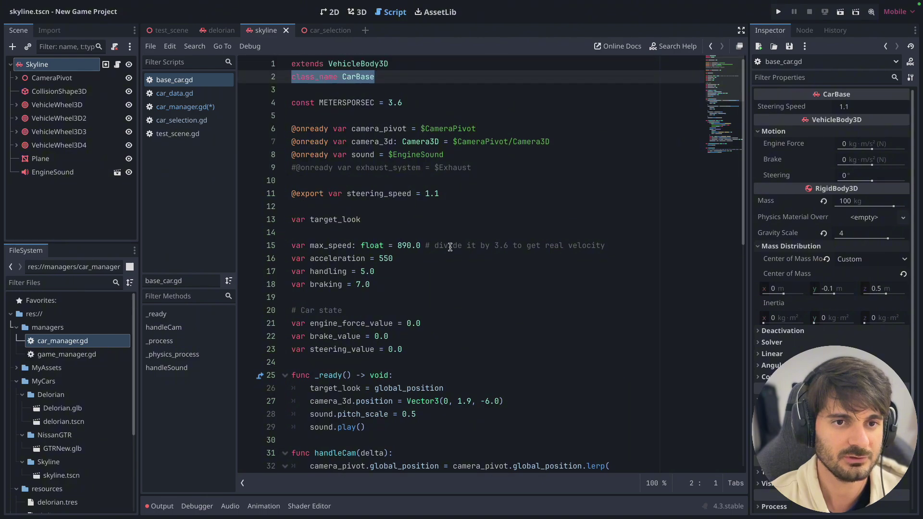
key("ctrl+Tab")
left_click_drag(294, 178, 443, 195)
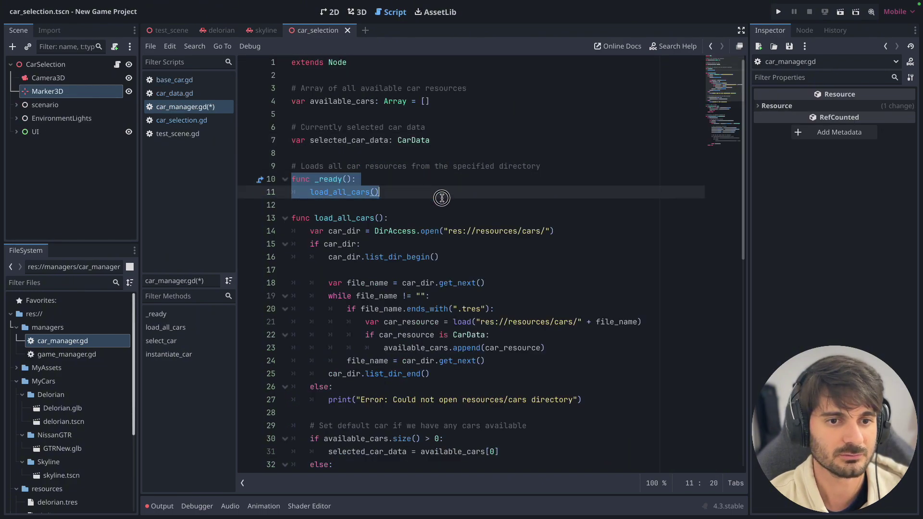
scroll(442, 195, "down", 2)
left_click(405, 140)
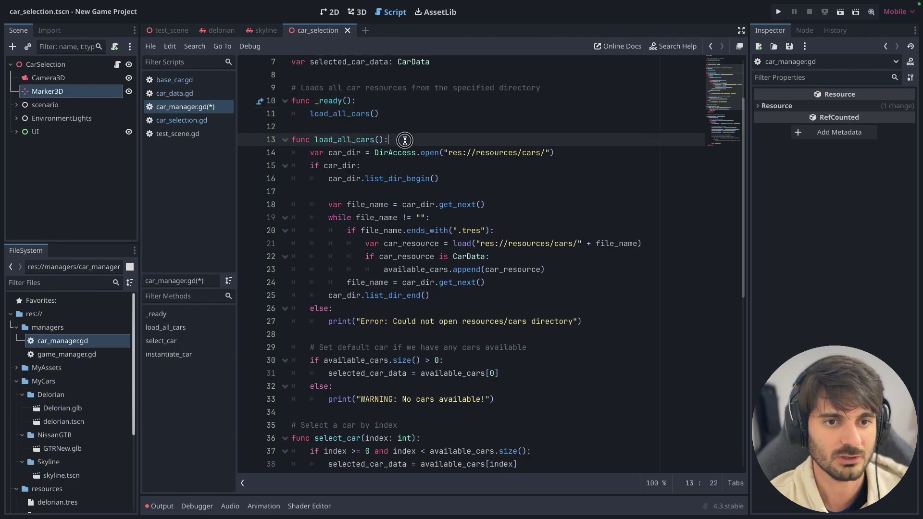
left_click(342, 115)
scroll(355, 146, "down", 1)
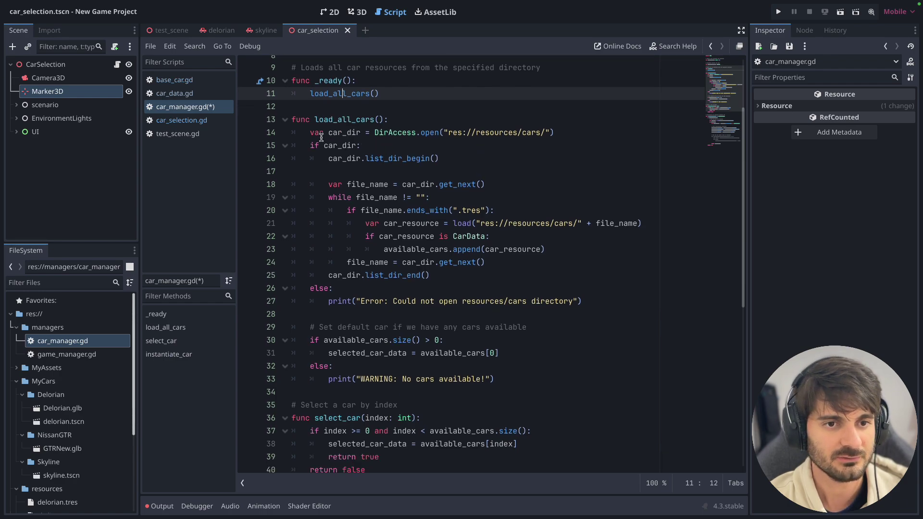
left_click_drag(311, 134, 555, 135)
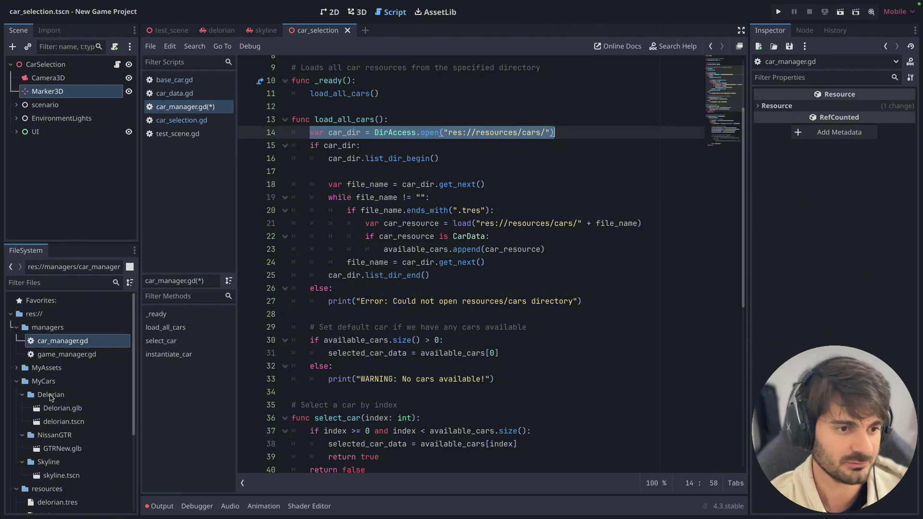
scroll(54, 398, "down", 1)
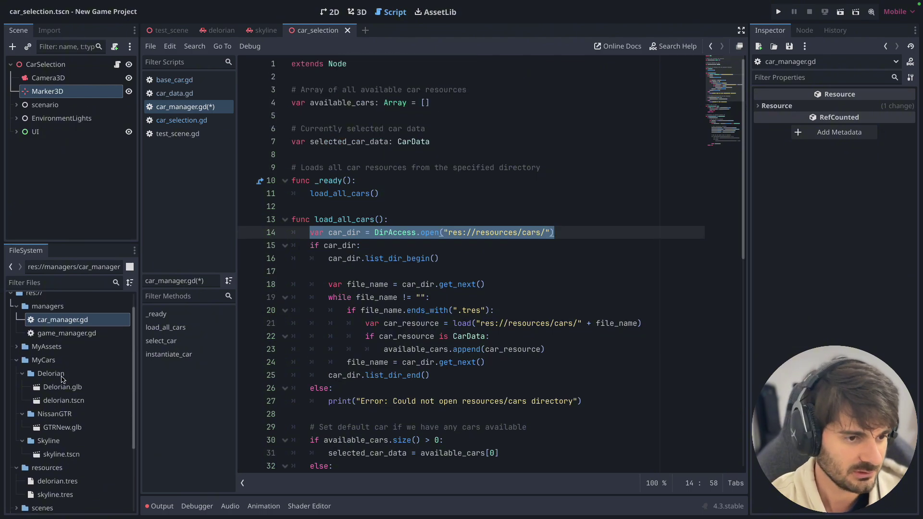
scroll(48, 361, "down", 1)
Step: Create a new cars folder inside res://resources
scroll(48, 360, "down", 2)
right_click(52, 438)
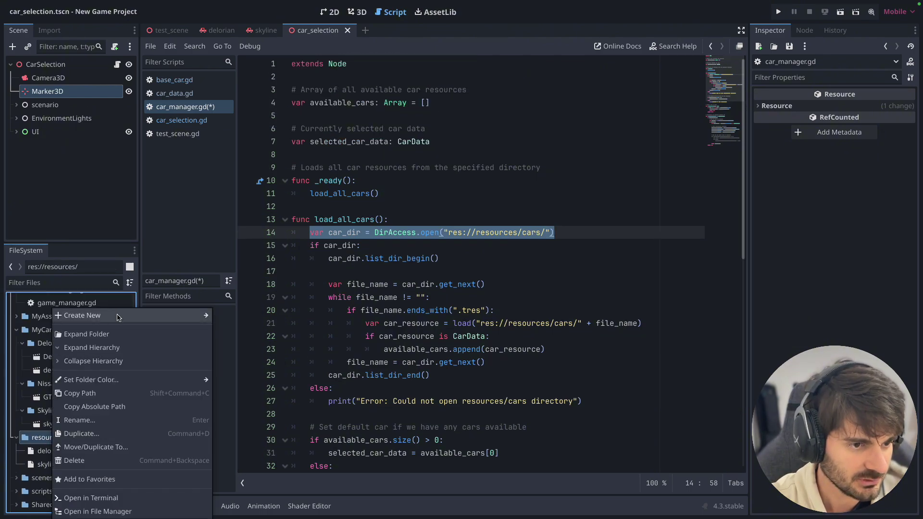
mouse_move(127, 320)
left_click(239, 318)
type("cars")
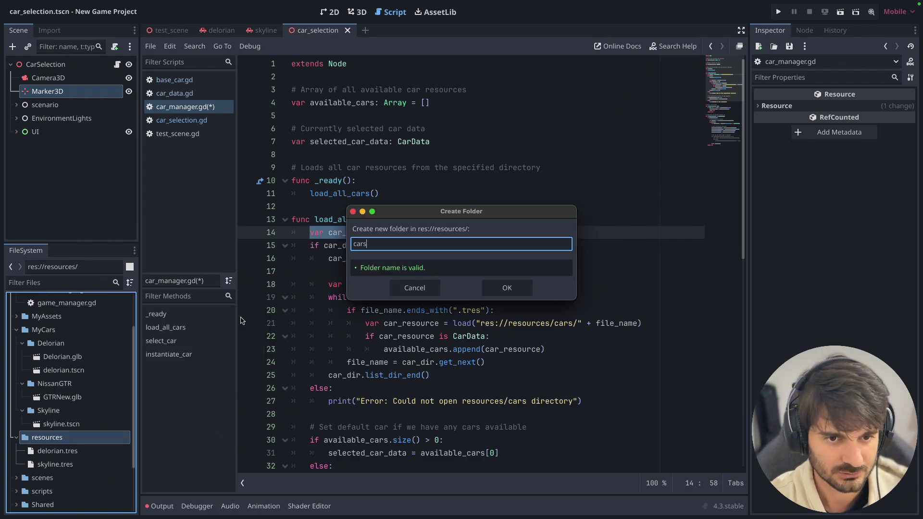
key("Return")
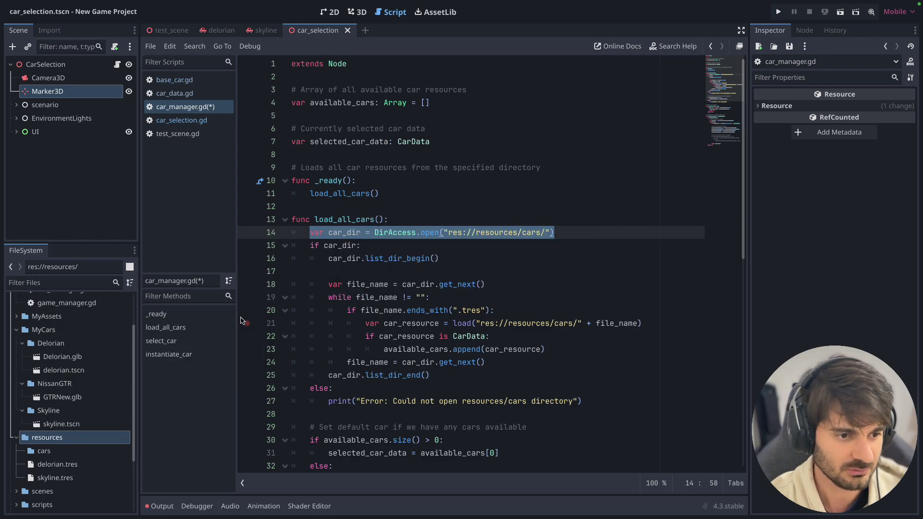
Step: Move delorian.tres and skyline.tres into the cars folder and verify its contents
left_click(56, 467)
left_click_drag(56, 469, 45, 455)
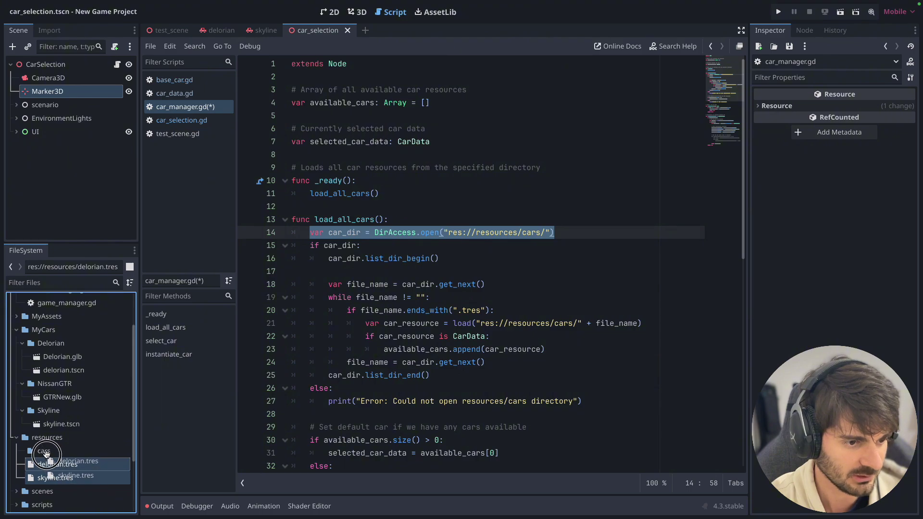
left_click(23, 453)
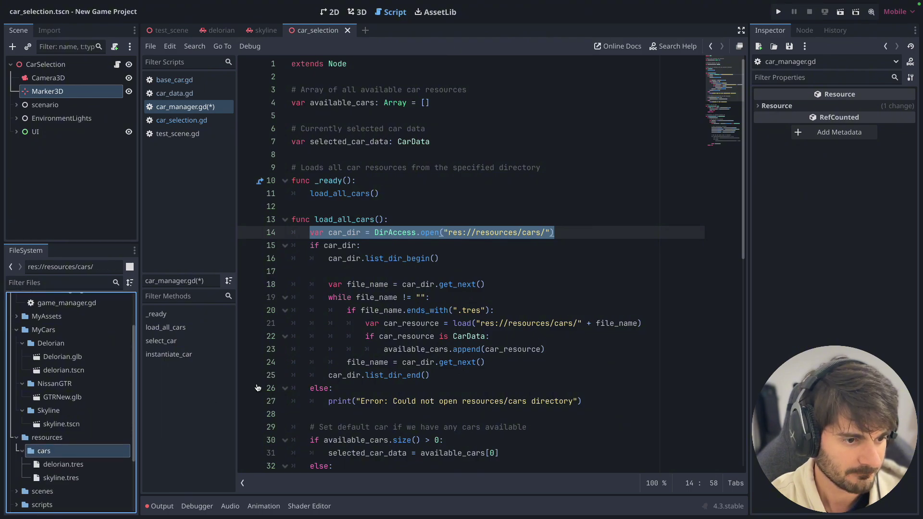
left_click_drag(545, 232, 463, 233)
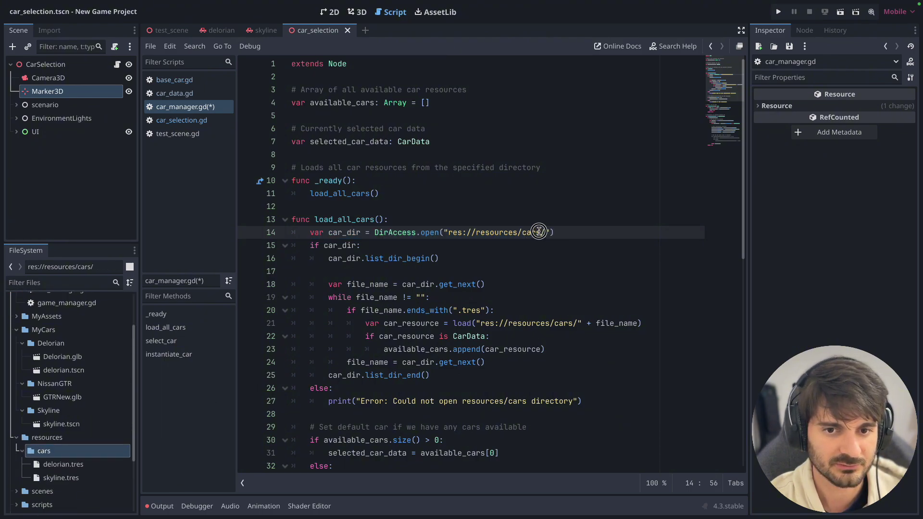
Step: Review the available_cars list and the select_car function in car_manager.gd
scroll(519, 183, "down", 2)
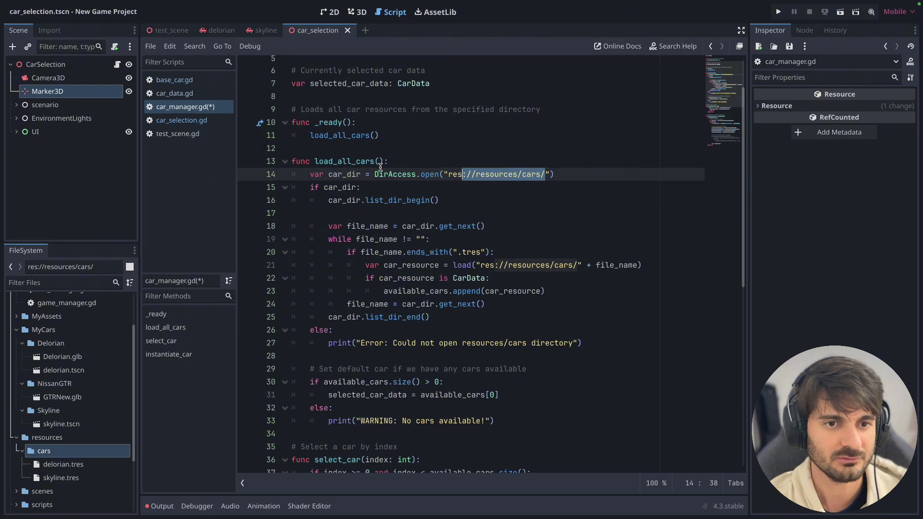
scroll(84, 461, "down", 1)
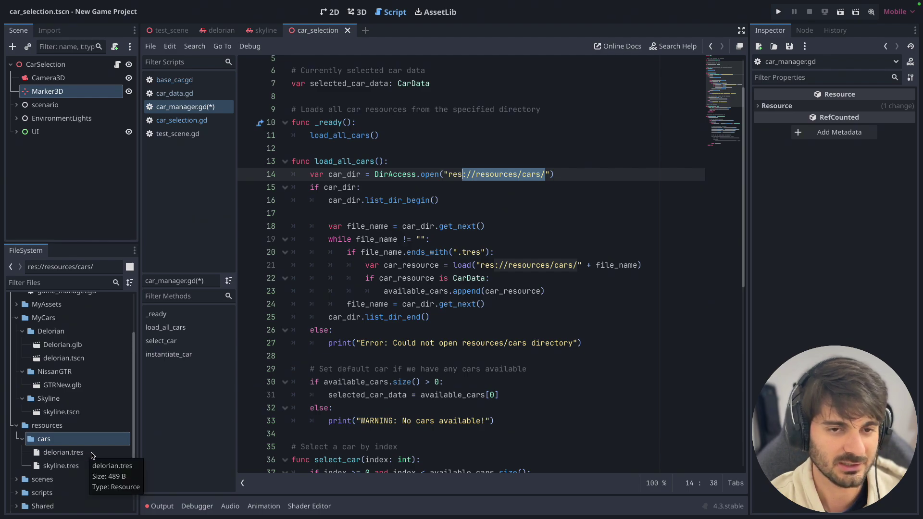
scroll(398, 145, "up", 2)
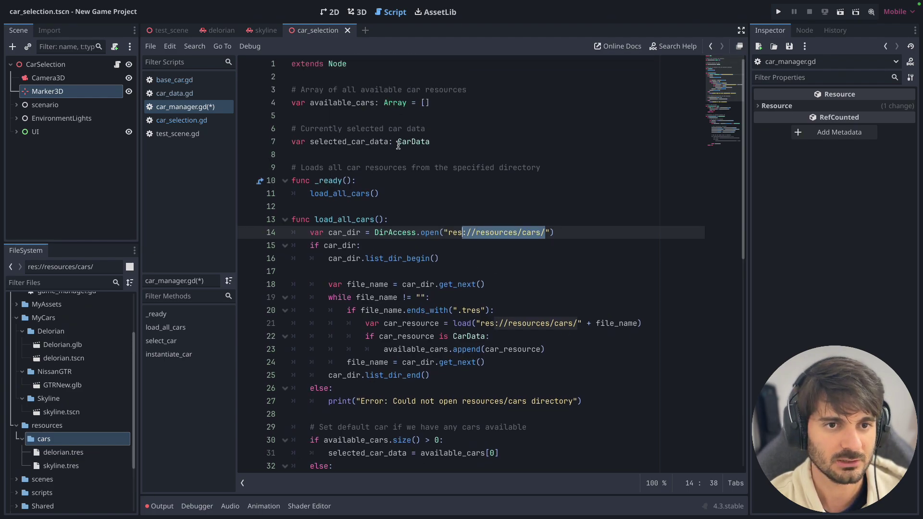
double_click(351, 107)
scroll(432, 192, "down", 3)
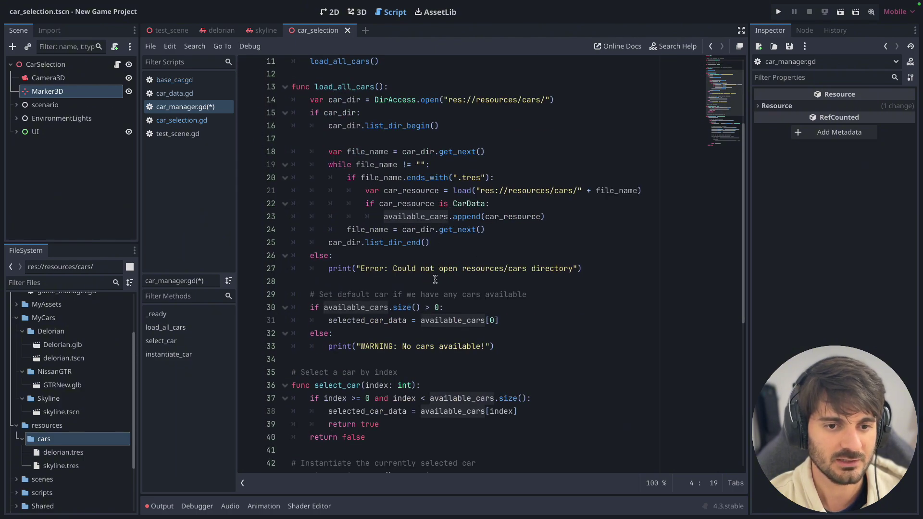
scroll(458, 237, "up", 1)
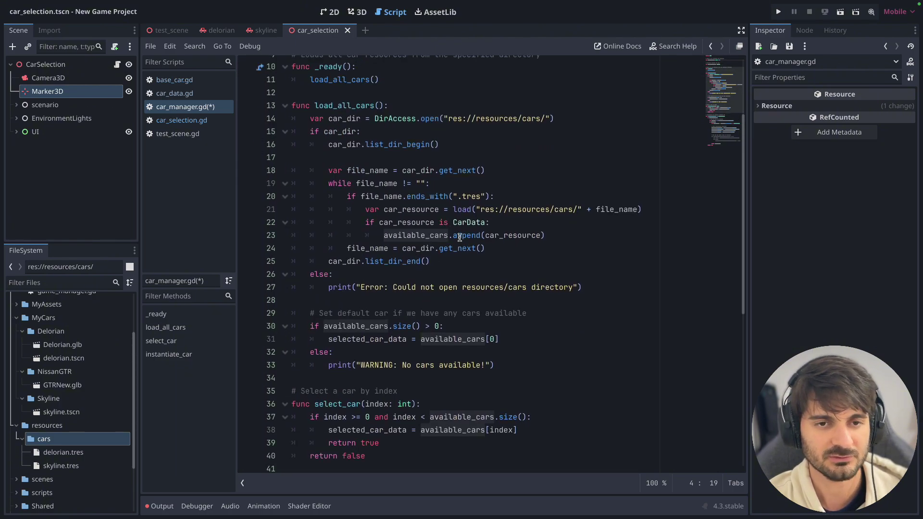
scroll(457, 236, "up", 3)
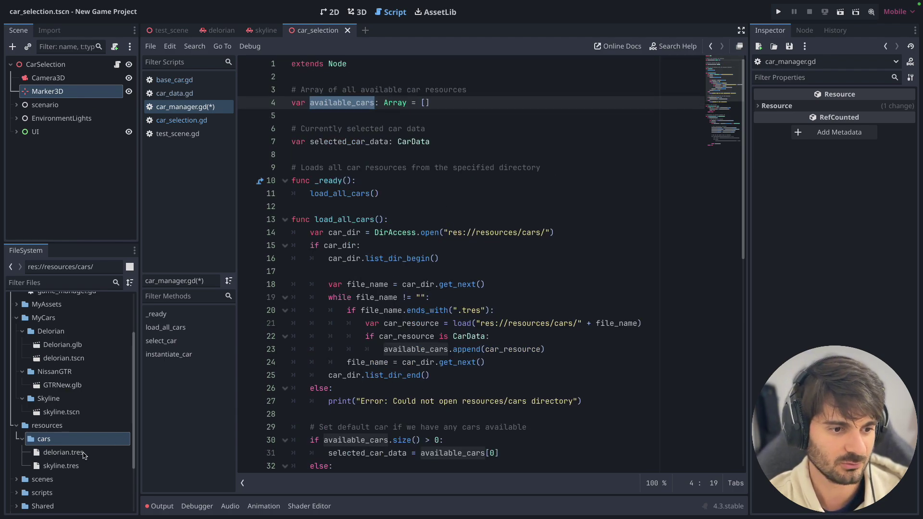
scroll(484, 286, "down", 1)
scroll(488, 284, "down", 7)
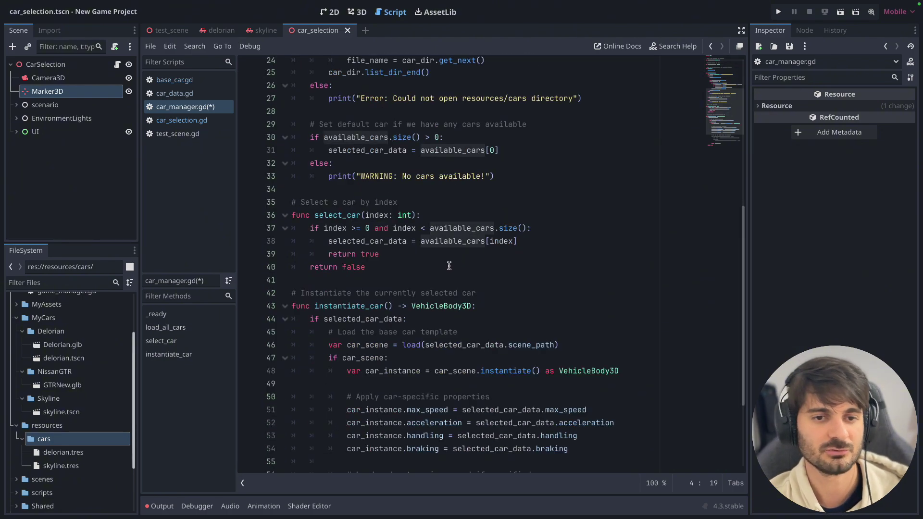
left_click_drag(293, 213, 444, 267)
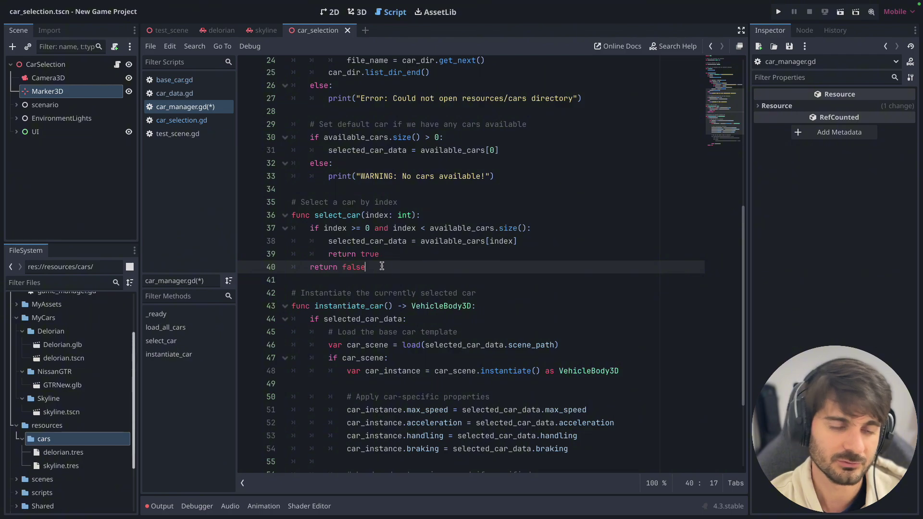
left_click_drag(380, 266, 288, 215)
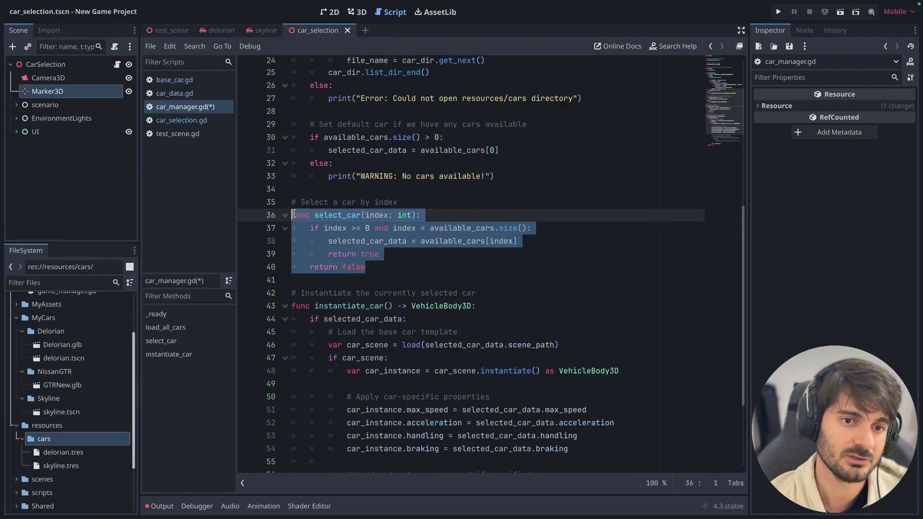
left_click(380, 267)
Step: Walk through instantiate_car: the instantiation line, the four property assignments, the return and selected_car_data
scroll(316, 190, "down", 3)
left_click(285, 180)
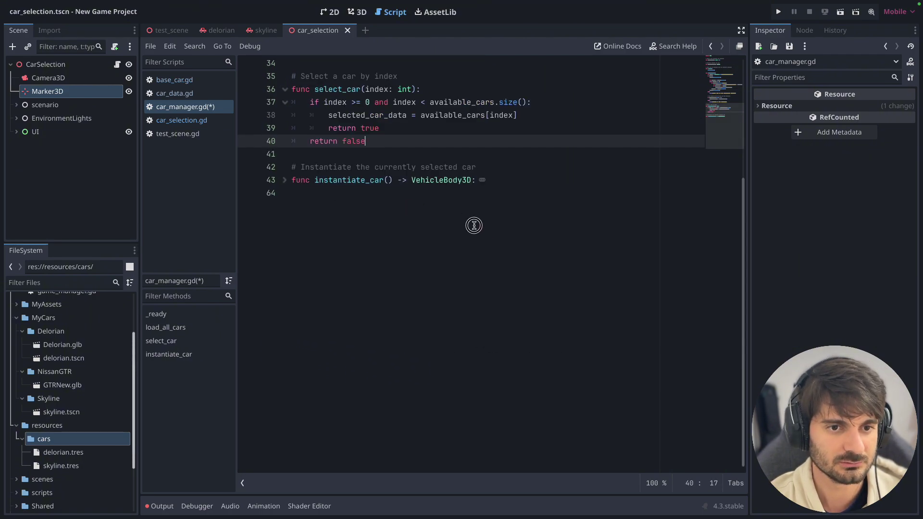
left_click(285, 180)
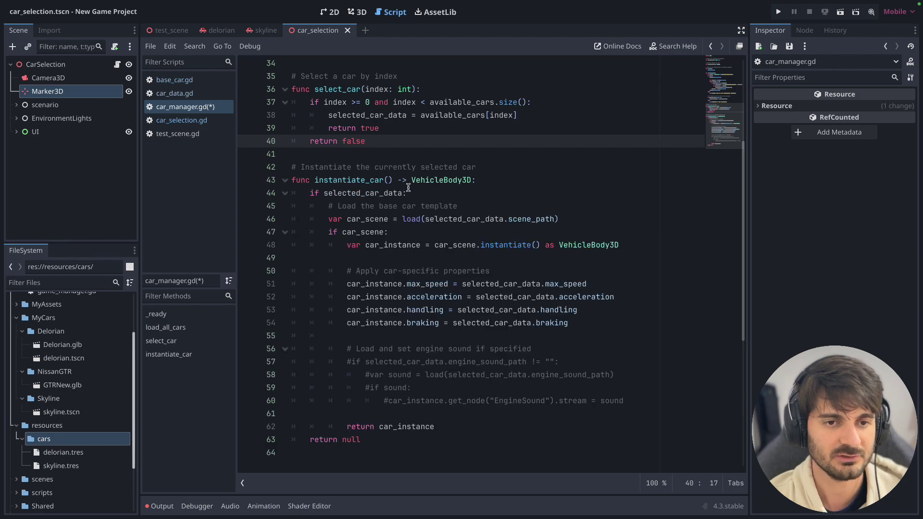
double_click(344, 195)
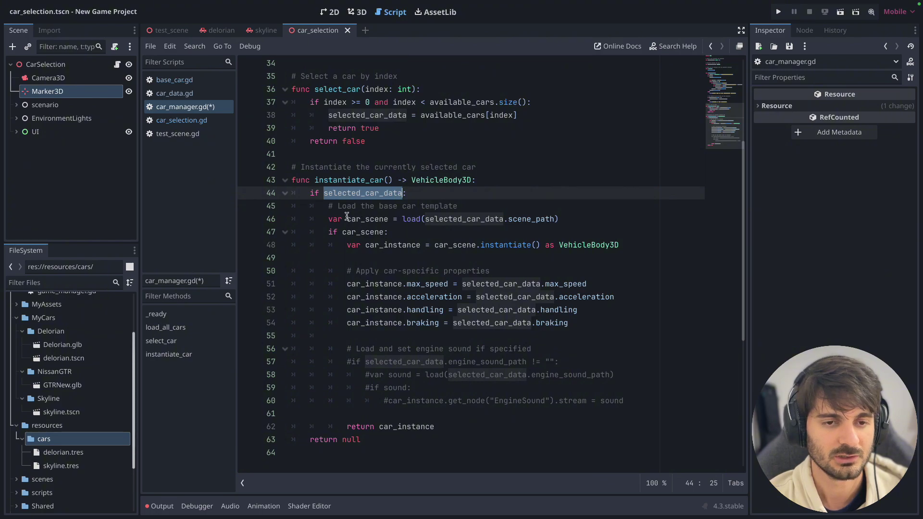
left_click_drag(327, 219, 540, 215)
left_click_drag(433, 219, 324, 193)
key("ctrl+z")
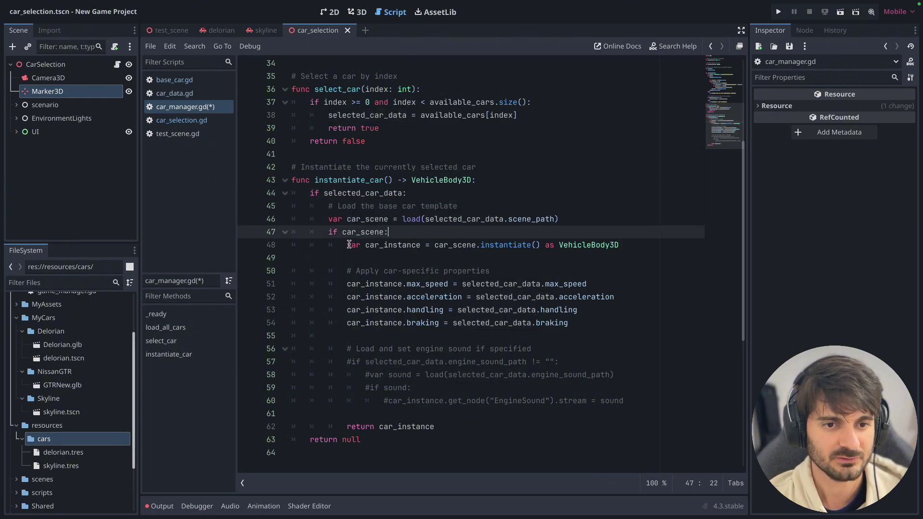
left_click_drag(347, 245, 635, 245)
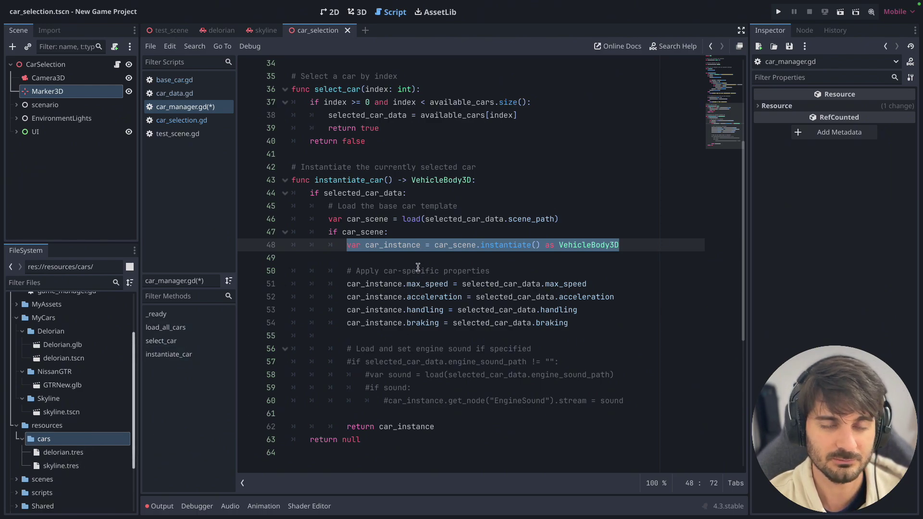
scroll(418, 267, "up", 5)
scroll(349, 285, "down", 5)
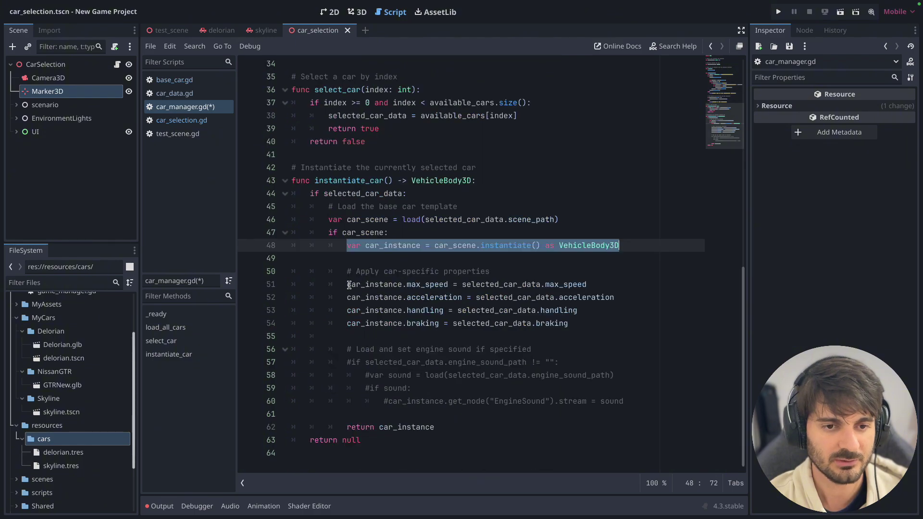
left_click_drag(348, 285, 596, 322)
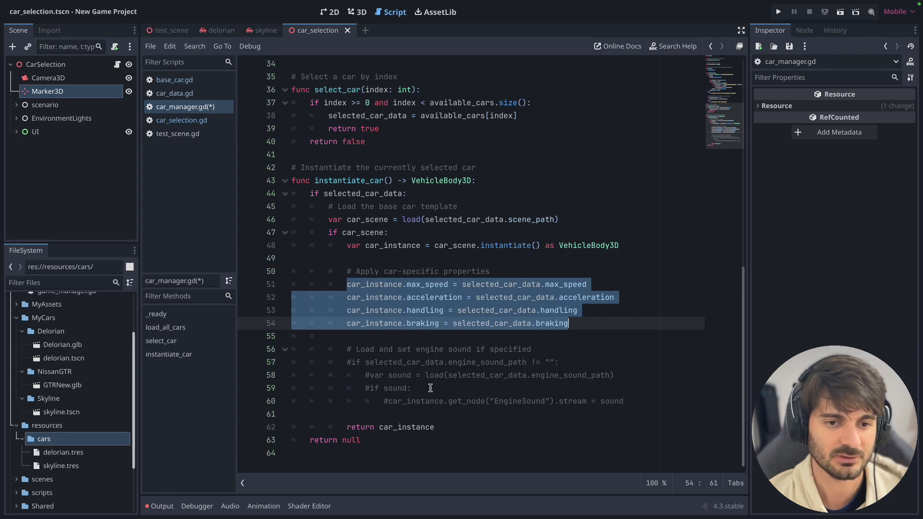
left_click_drag(446, 429, 346, 427)
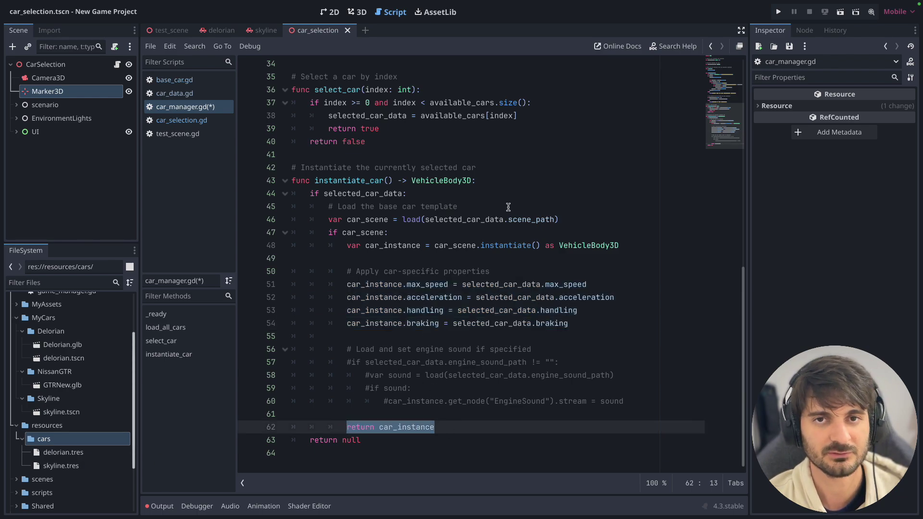
scroll(510, 225, "up", 4)
scroll(515, 220, "up", 7)
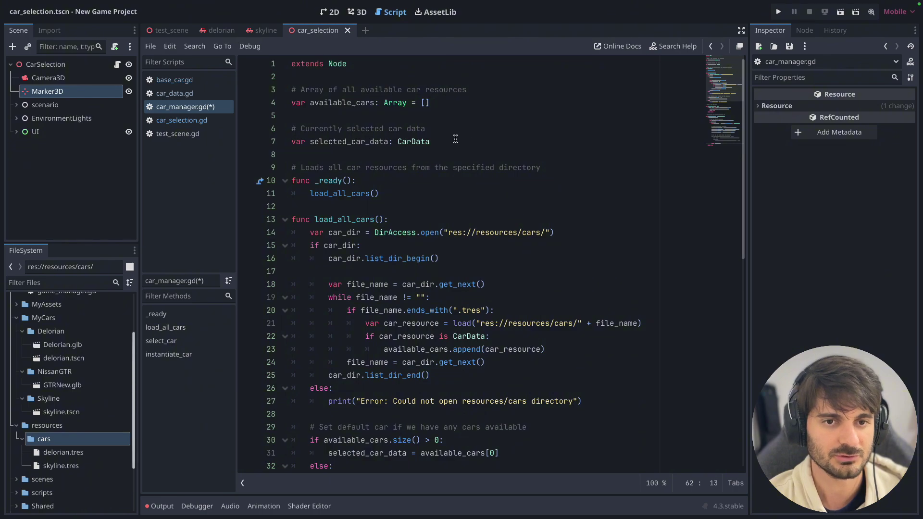
left_click_drag(455, 141, 268, 141)
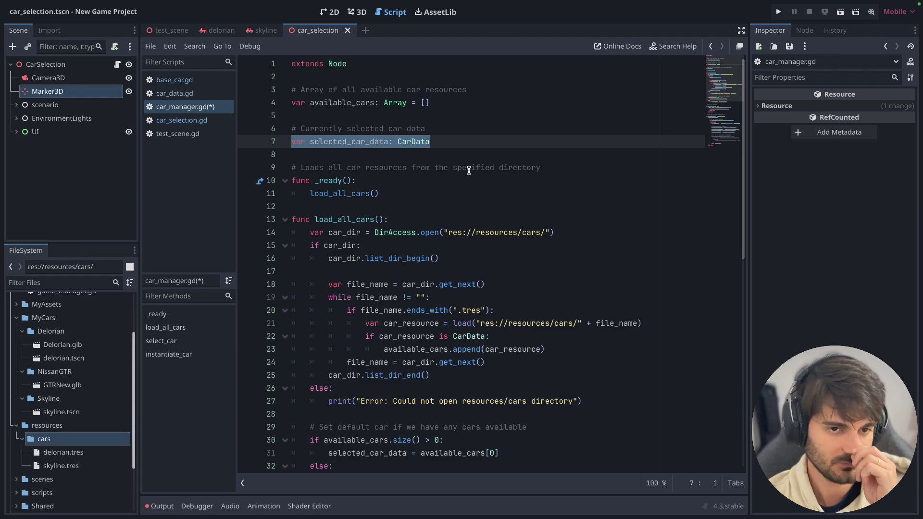
Step: Switch between the test scene and car selection scene tabs
left_click(172, 30)
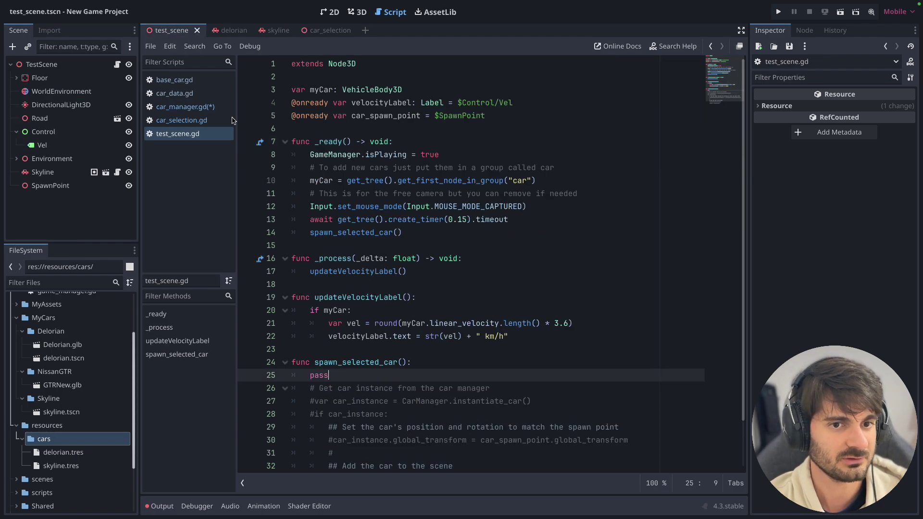
left_click(330, 30)
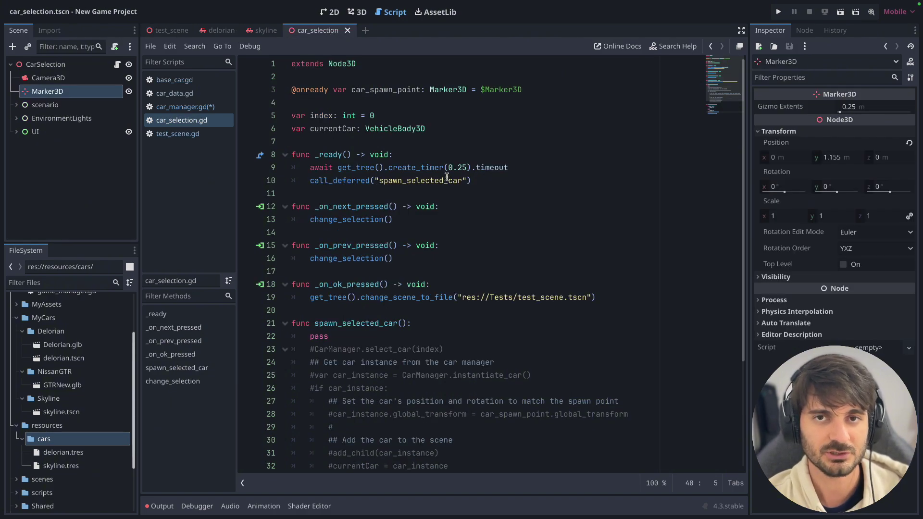
left_click(172, 30)
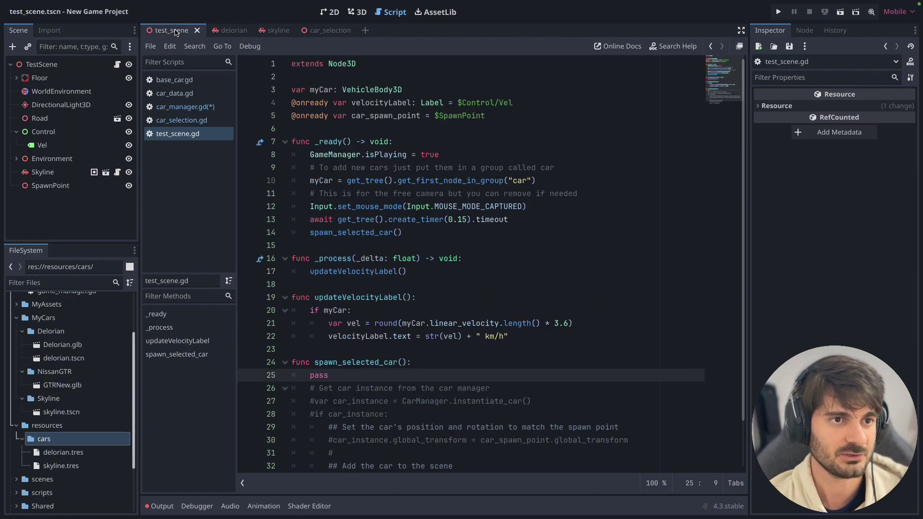
scroll(59, 351, "up", 3)
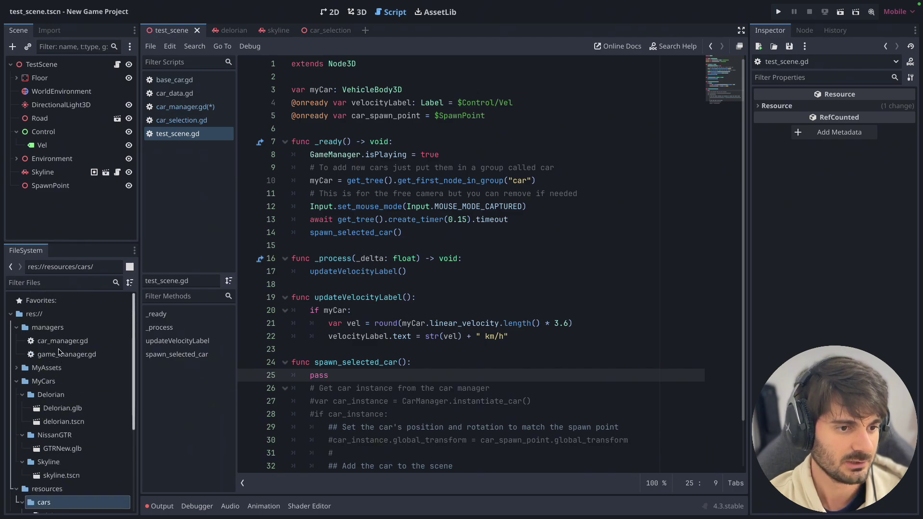
Step: Open car_manager.gd from the FileSystem dock and scroll through it
double_click(59, 356)
double_click(66, 342)
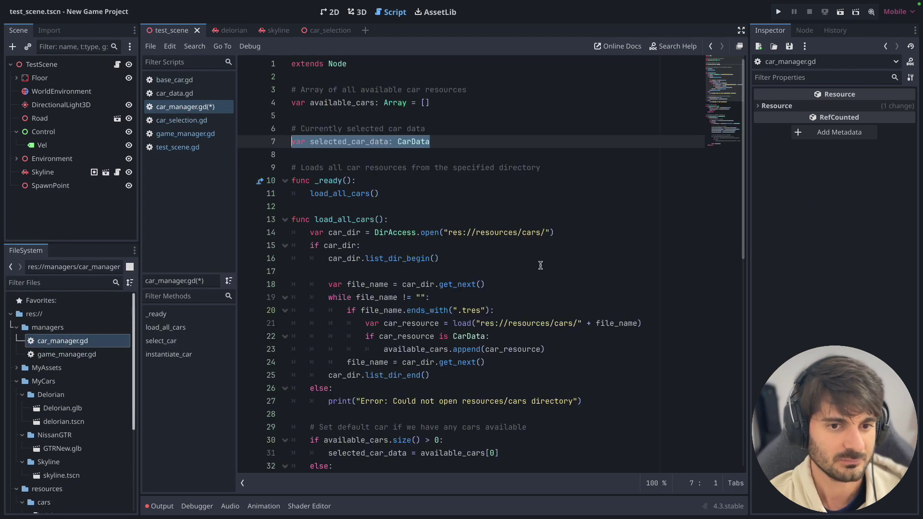
scroll(560, 260, "down", 2)
scroll(561, 260, "down", 8)
scroll(561, 260, "up", 8)
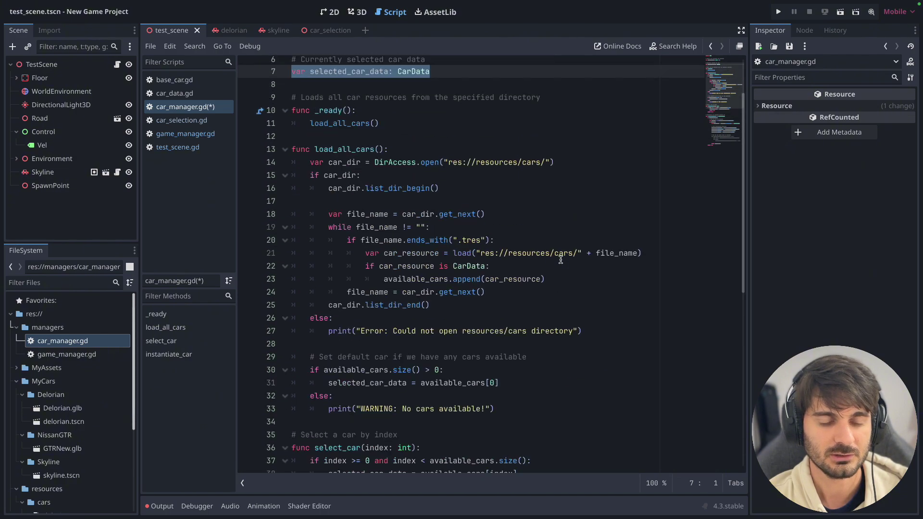
scroll(561, 259, "up", 2)
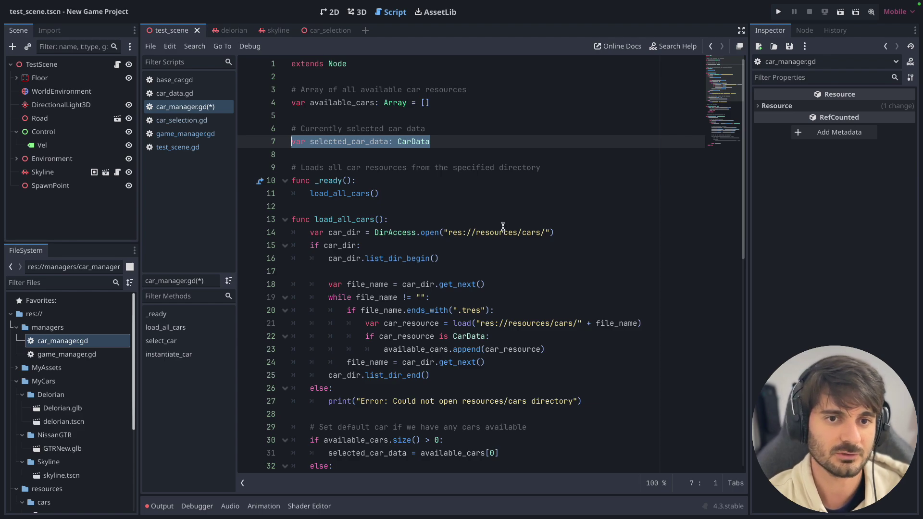
left_click(424, 103)
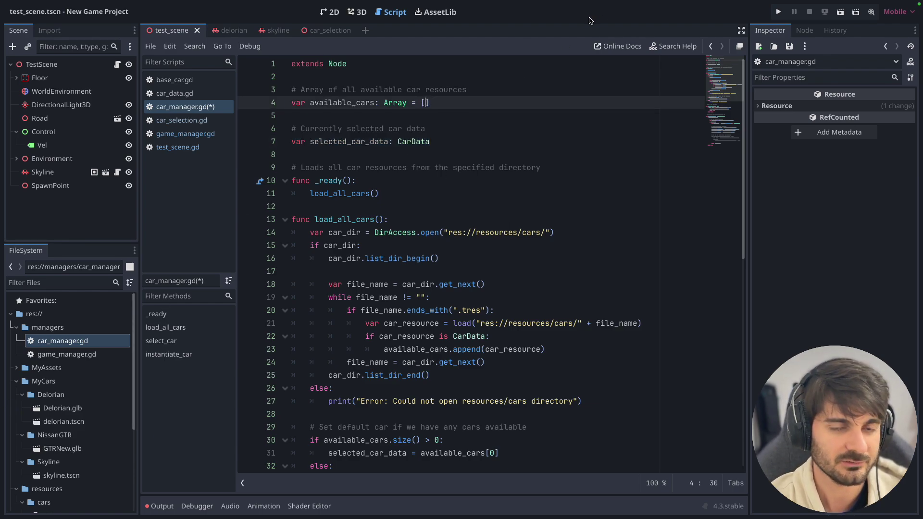
Step: Glance at the delorian and test_scene tabs, then return to car_selection
left_click(231, 31)
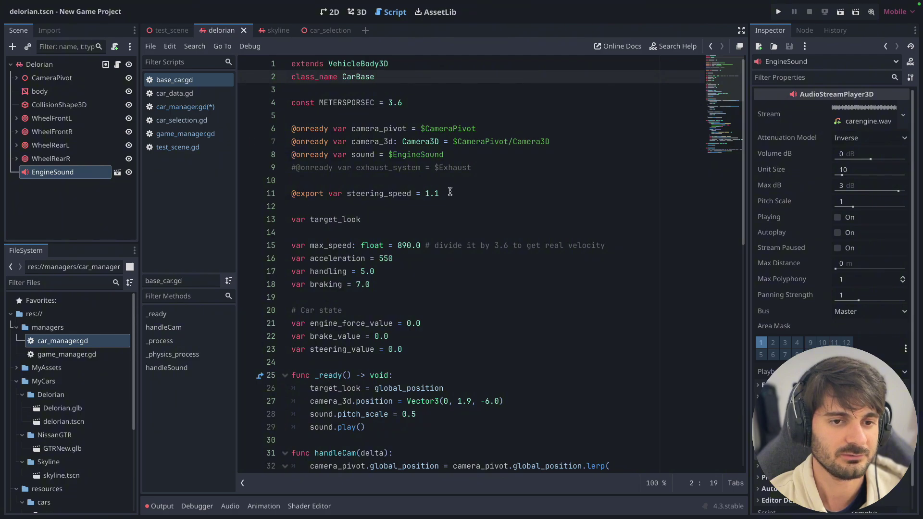
left_click(171, 31)
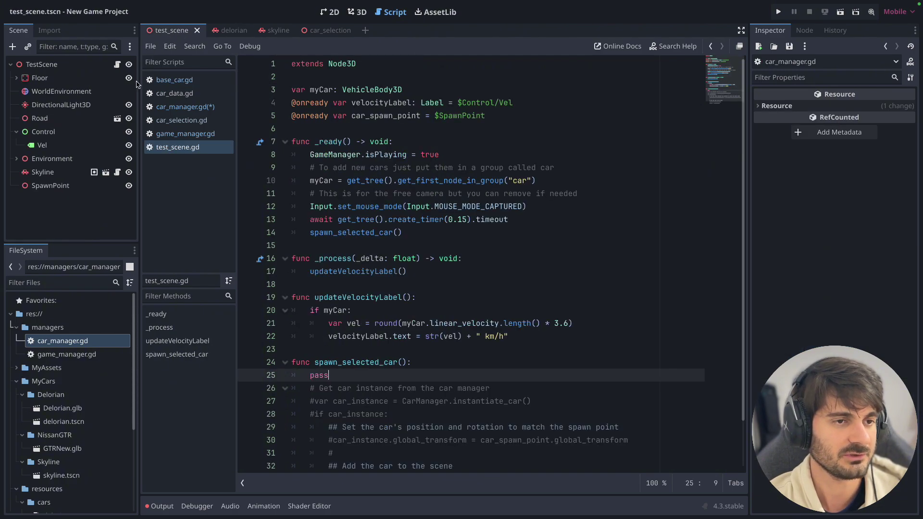
left_click(327, 31)
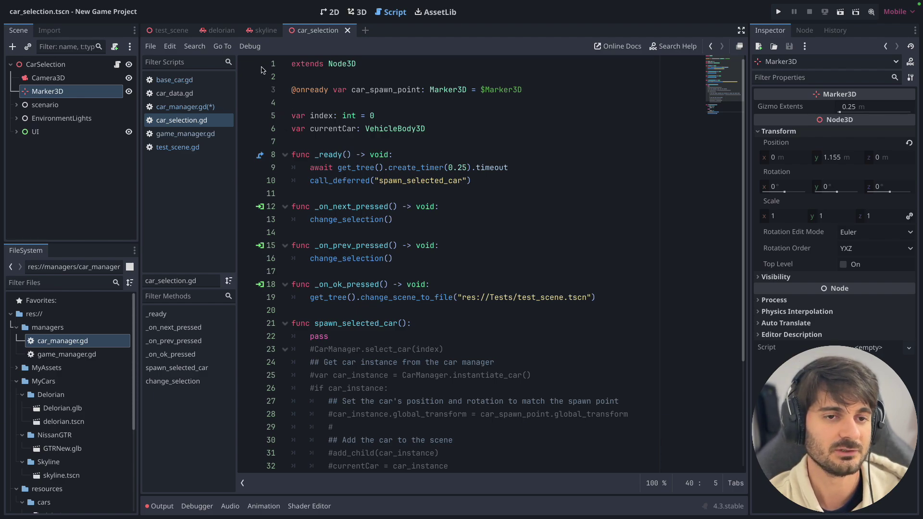
left_click(218, 30)
left_click(169, 31)
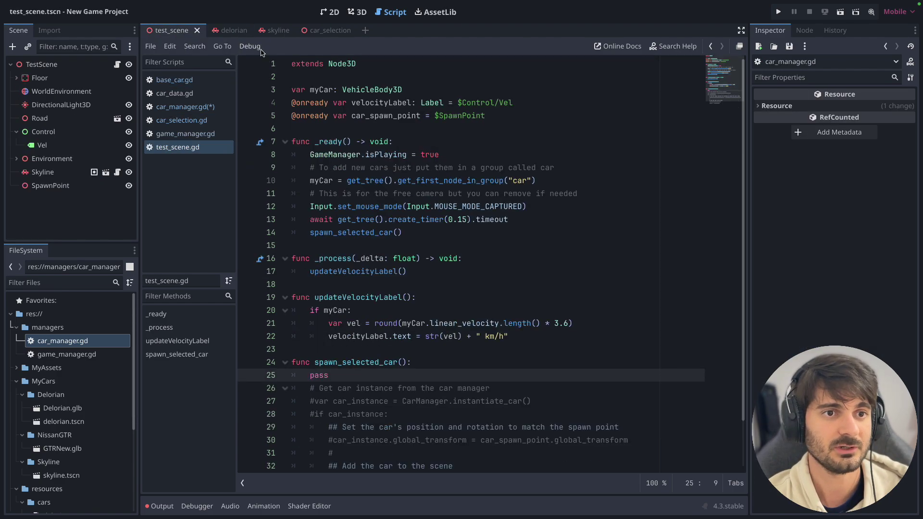
left_click(330, 31)
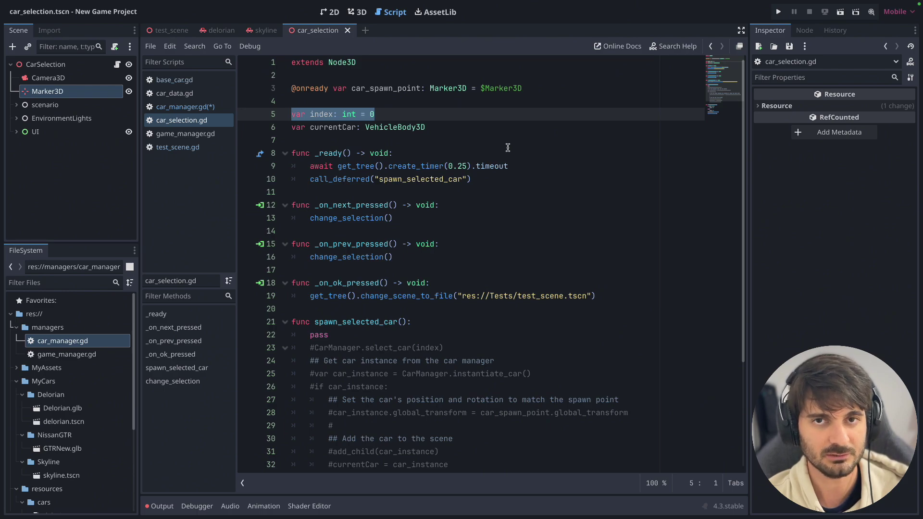
left_click(483, 139)
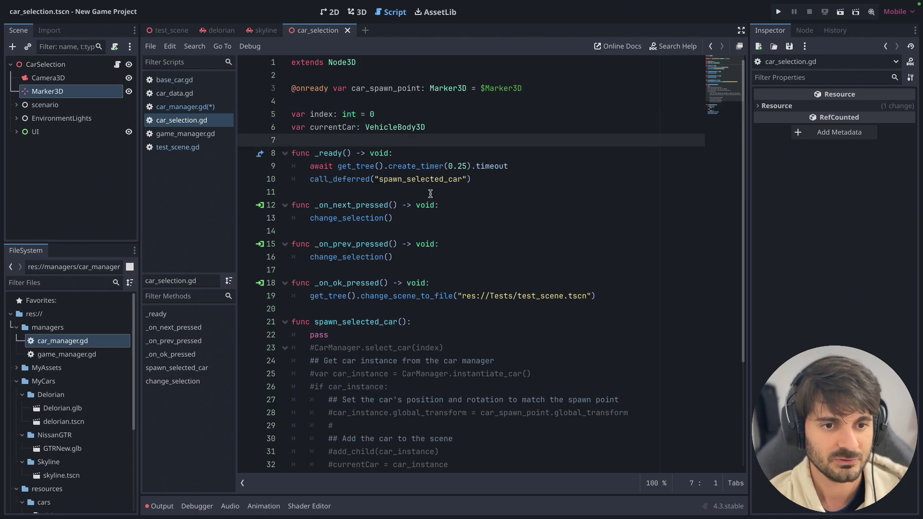
left_click(331, 12)
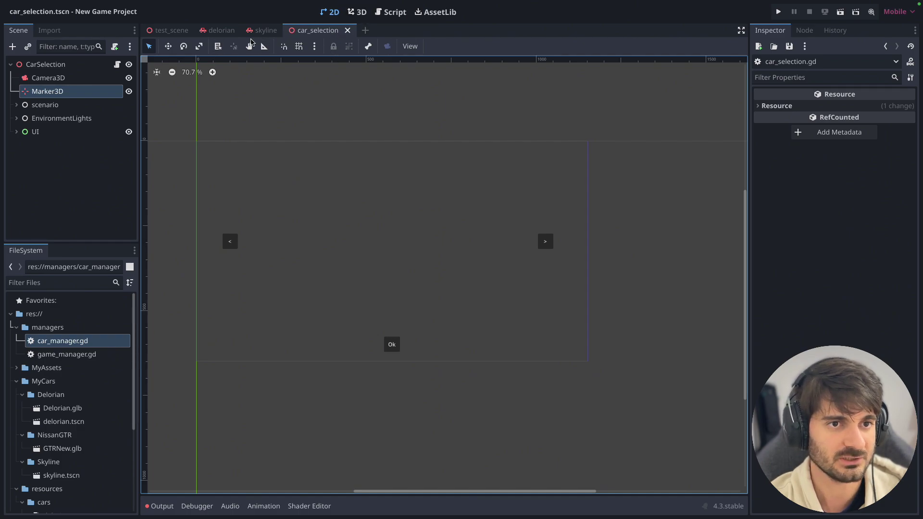
left_click(118, 65)
mouse_move(484, 180)
left_mouse_down()
mouse_move(294, 180)
mouse_move(309, 166)
left_mouse_up()
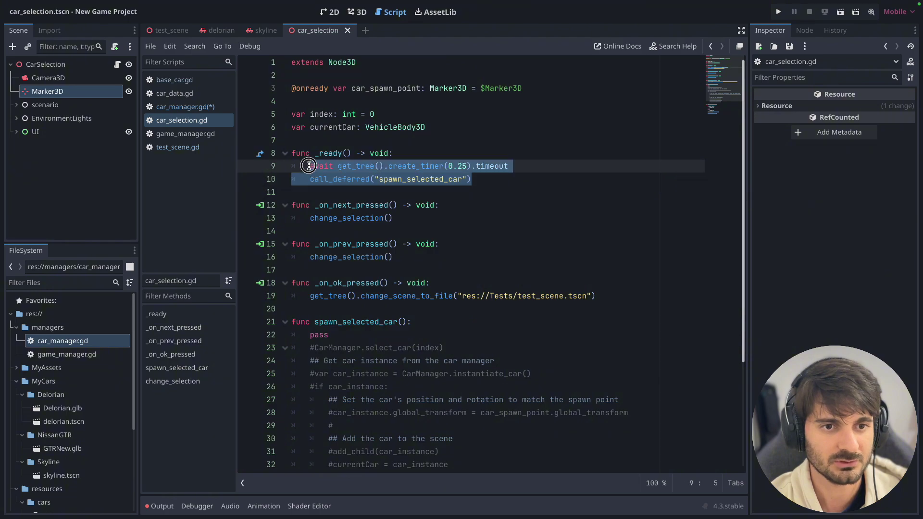
Step: Replace pass in spawn_selected_car with the uncommented CarManager.select_car(index) line
left_click(476, 178)
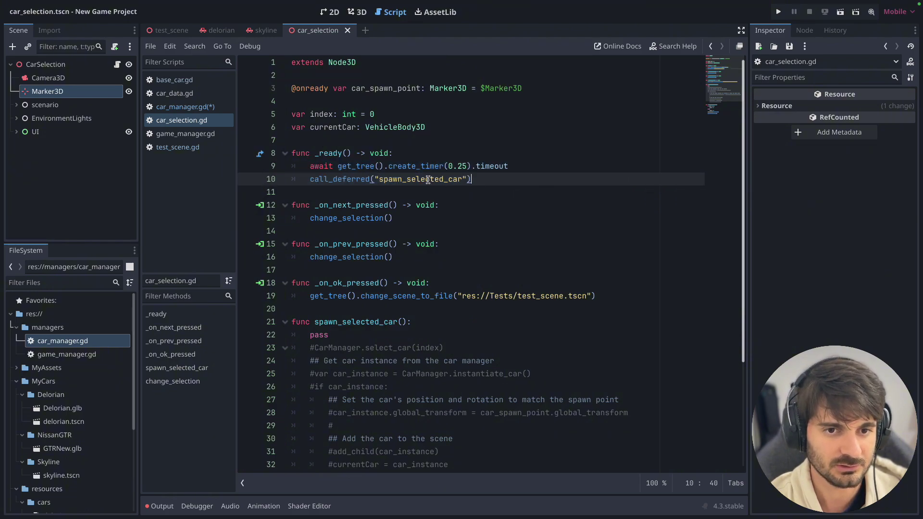
double_click(430, 181)
scroll(442, 183, "down", 3)
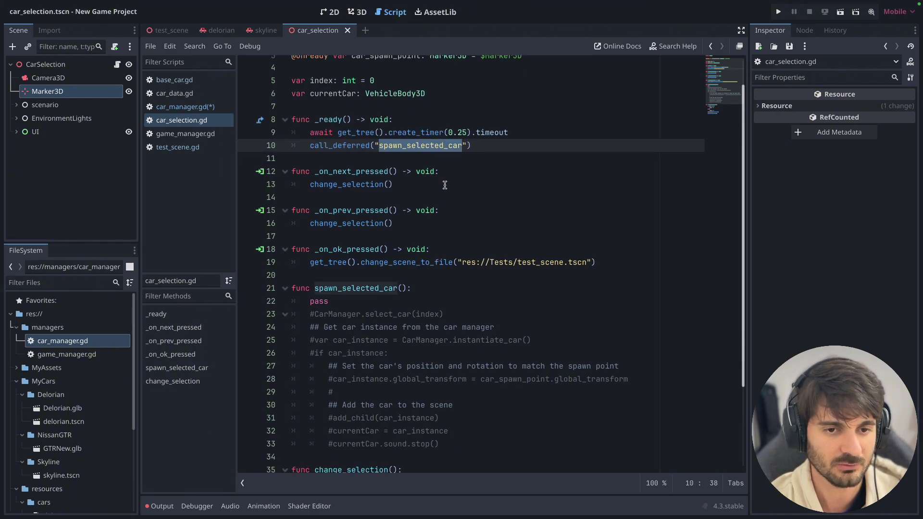
double_click(319, 268)
key("BackSpace")
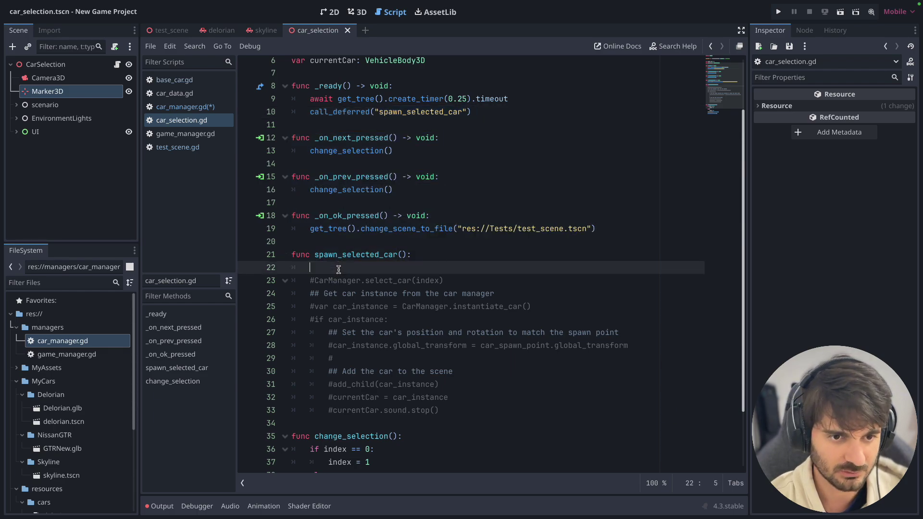
key("BackSpace")
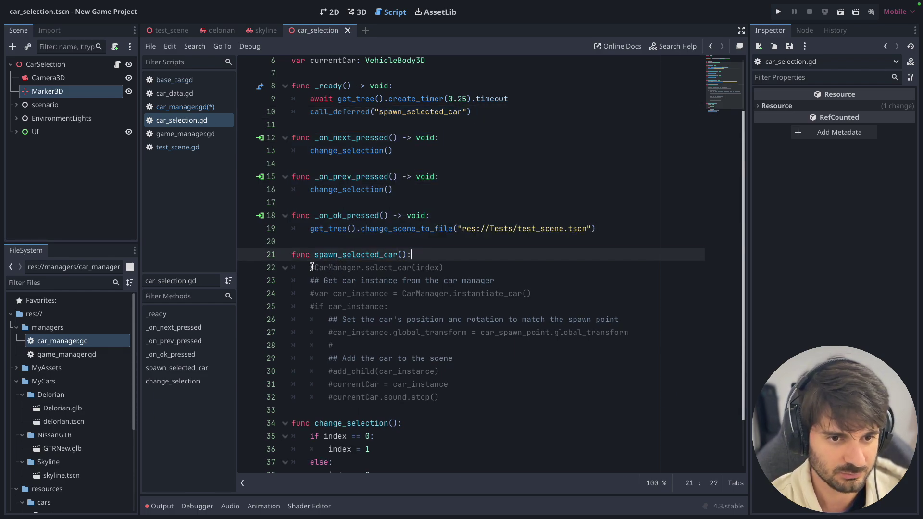
left_click(312, 268)
key("BackSpace")
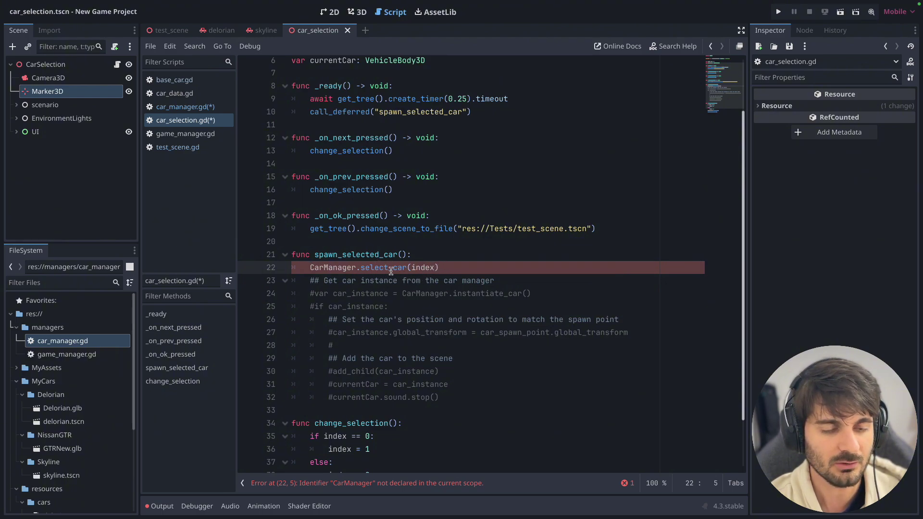
Step: Add res://managers/car_manager.gd as the CarManager autoload in Project Settings, then save
mouse_move(129, 3)
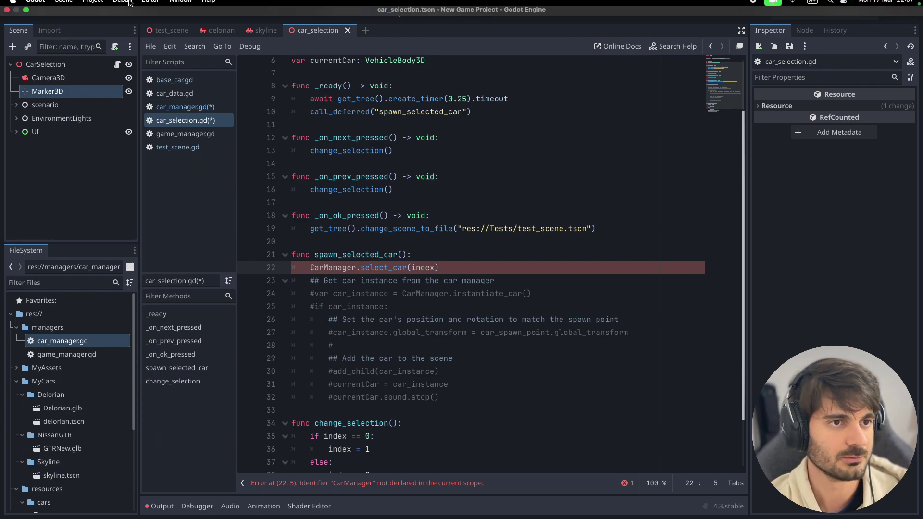
left_click(93, 6)
left_click(94, 20)
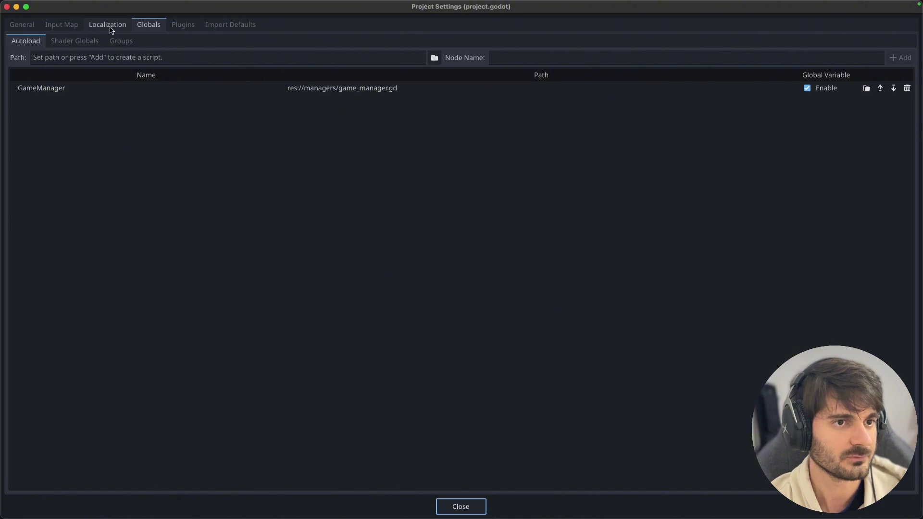
left_click(89, 57)
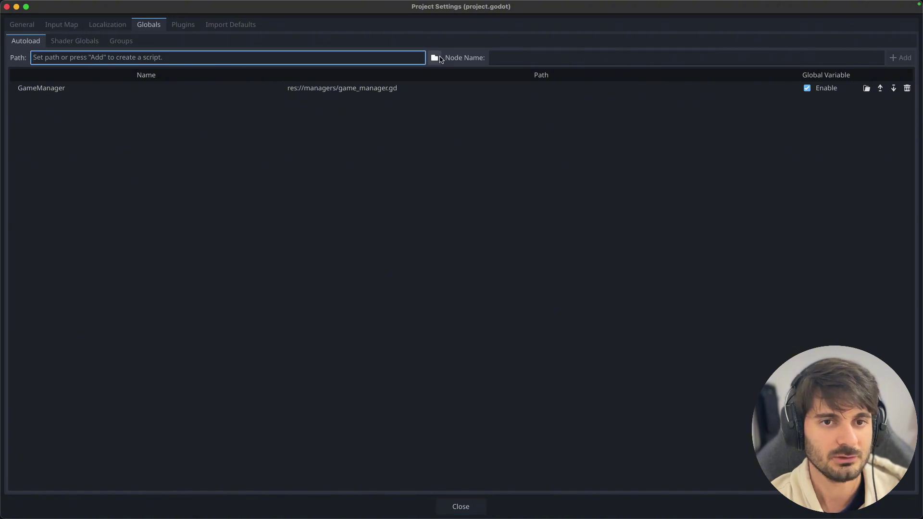
left_click(440, 58)
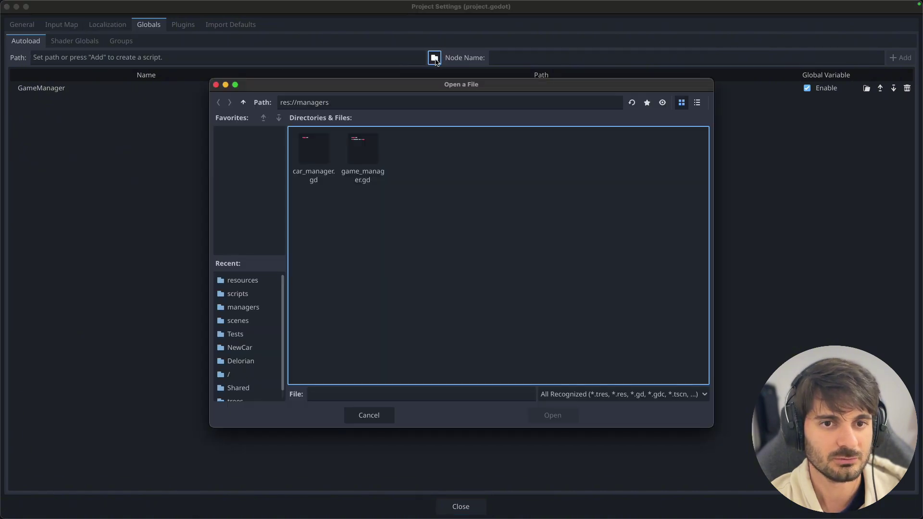
double_click(320, 154)
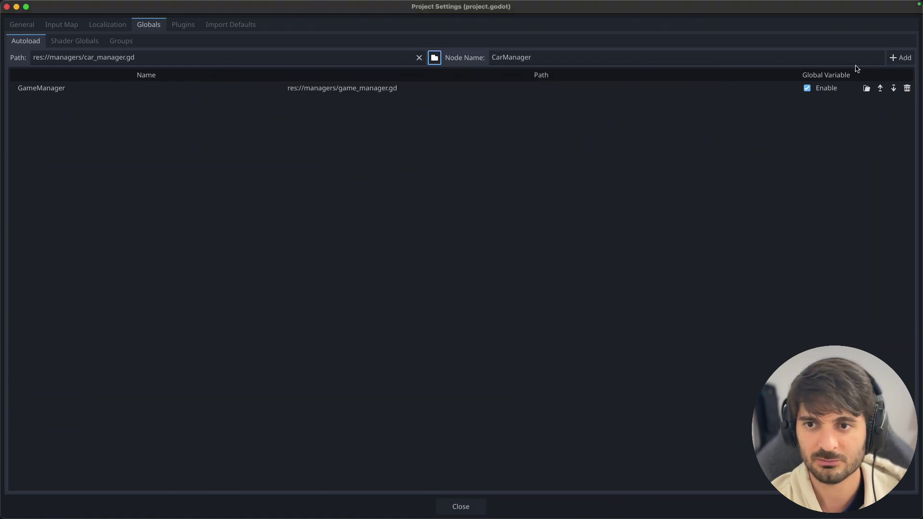
left_click(894, 61)
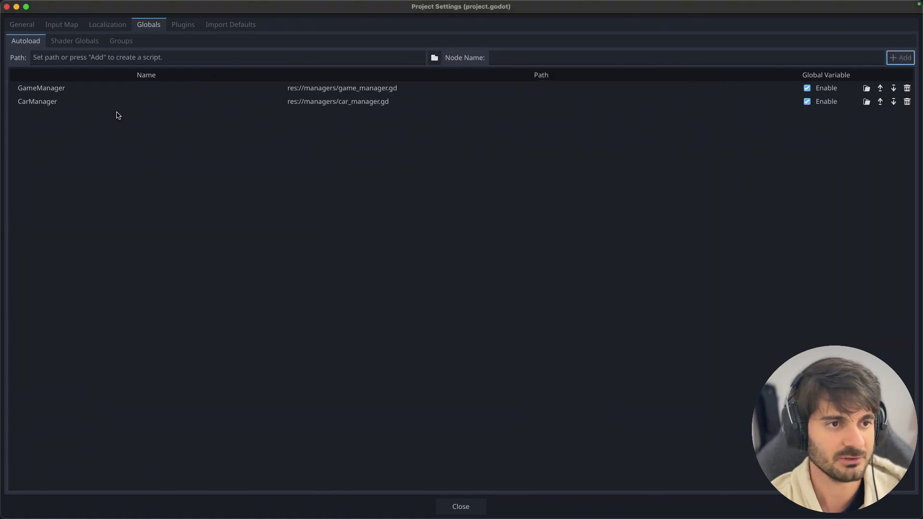
left_click(465, 507)
key("ctrl+s")
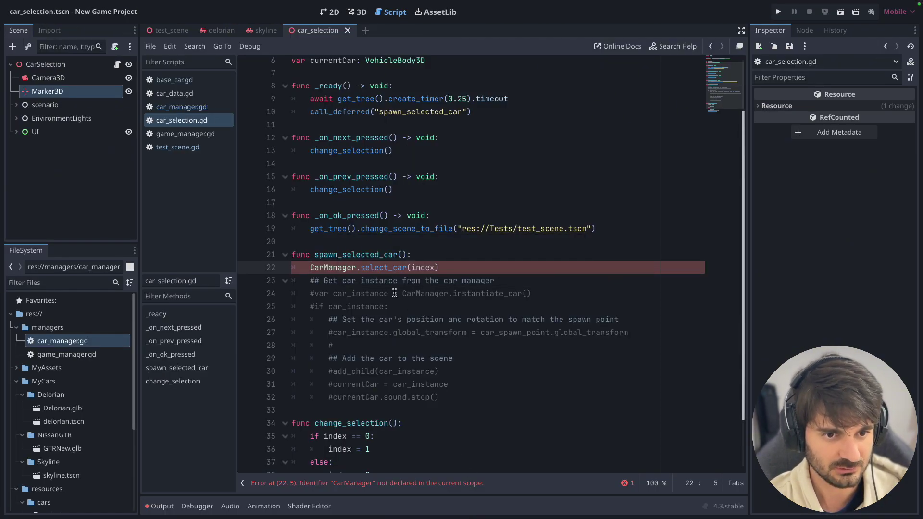
Step: Uncomment the car_instance creation via CarManager.instantiate_car and the if car_instance check
left_click(451, 267)
scroll(467, 271, "down", 1)
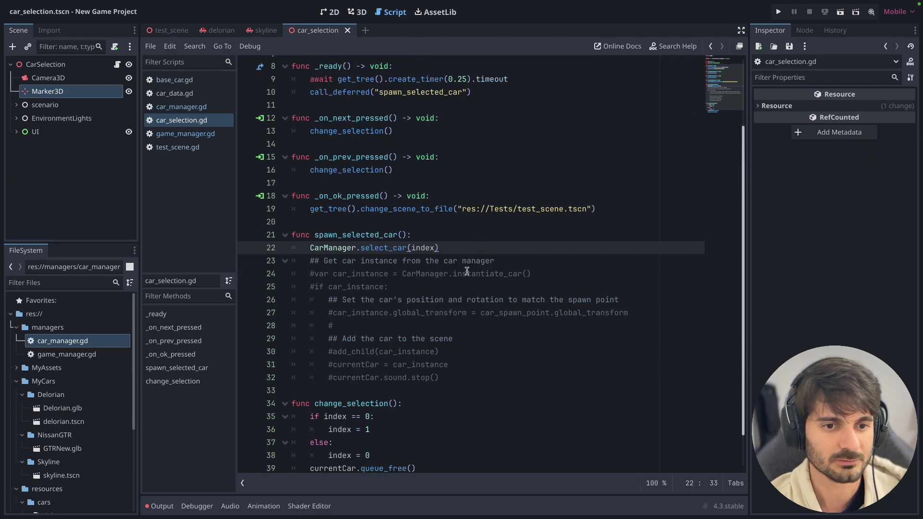
key("ctrl+z")
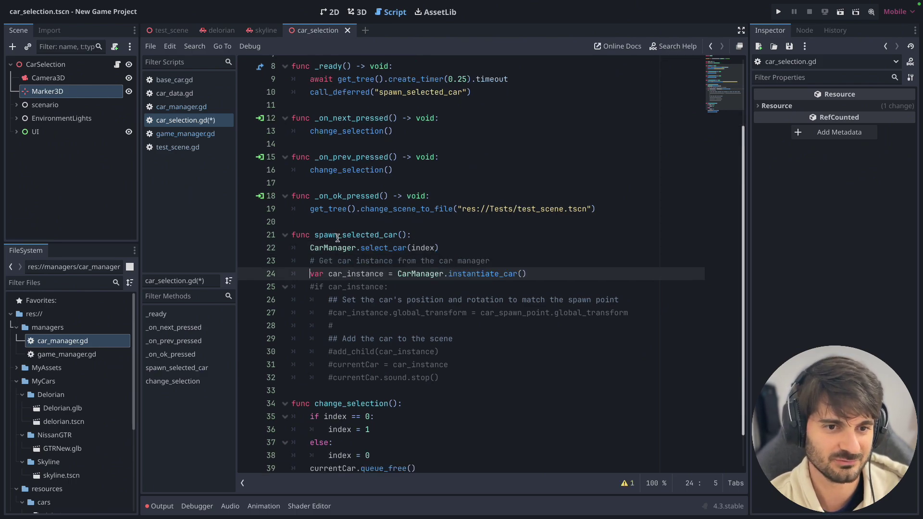
mouse_move(320, 235)
left_mouse_down()
mouse_move(407, 235)
mouse_move(310, 248)
left_mouse_up()
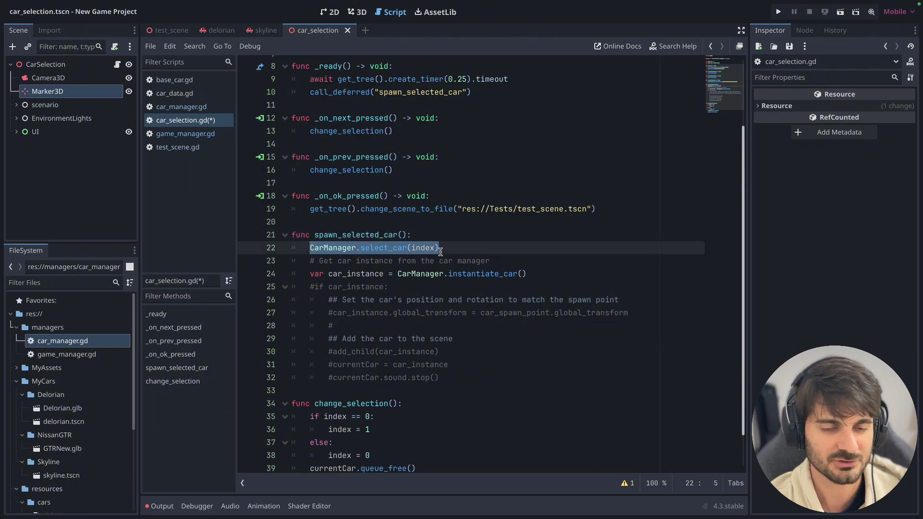
double_click(423, 248)
scroll(380, 153, "up", 3)
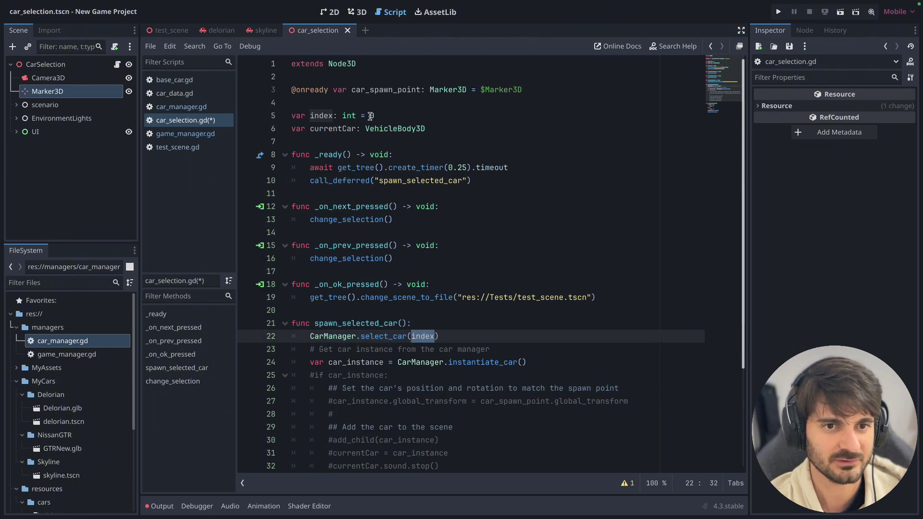
scroll(380, 202, "down", 4)
left_click_drag(307, 234, 527, 235)
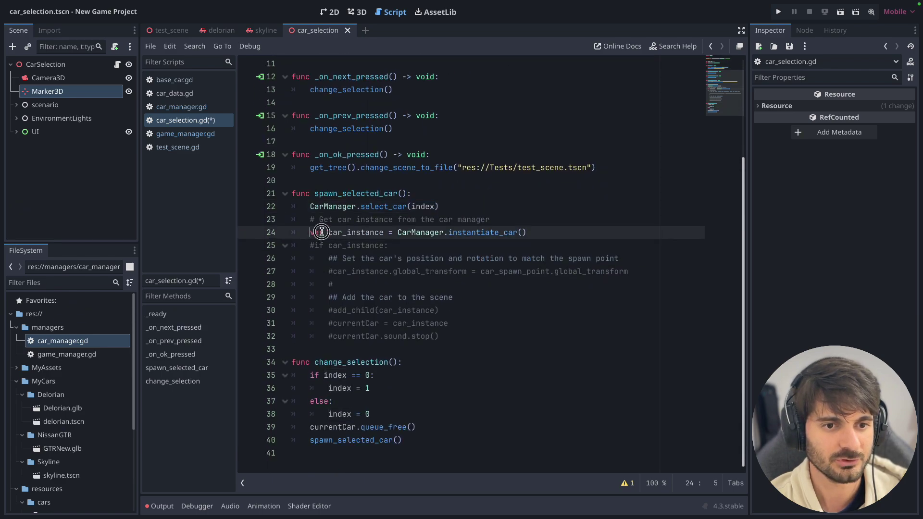
left_click(489, 234)
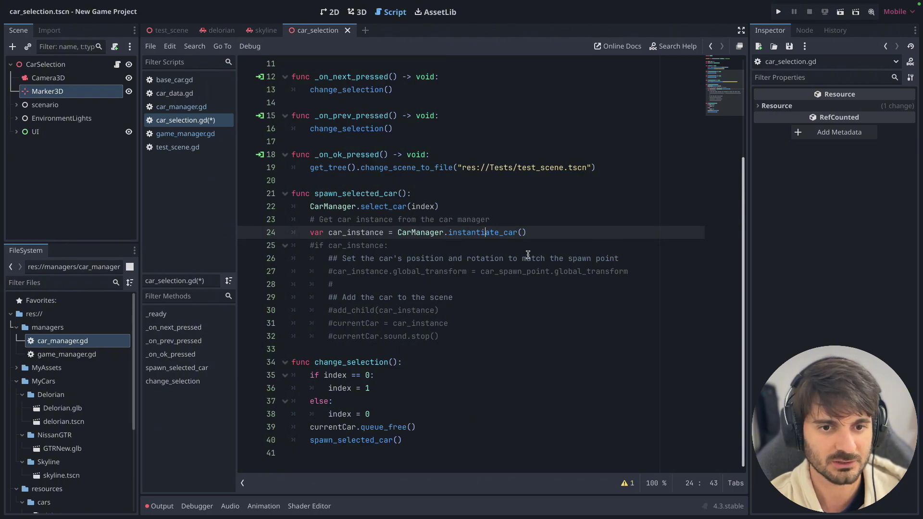
left_click(314, 245)
key("BackSpace")
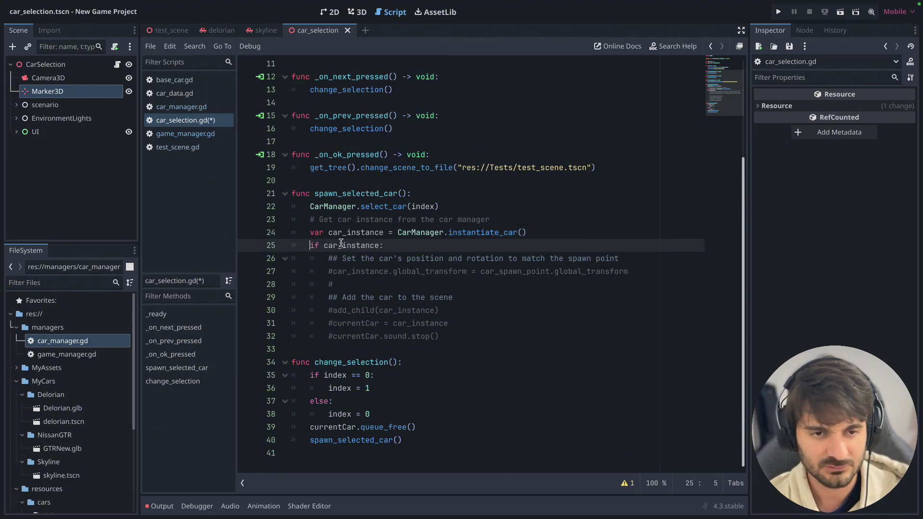
Step: Uncomment the car_spawn_point transform, add_child and currentCar assignment lines
left_click(338, 260)
key("BackSpace")
left_click(333, 270)
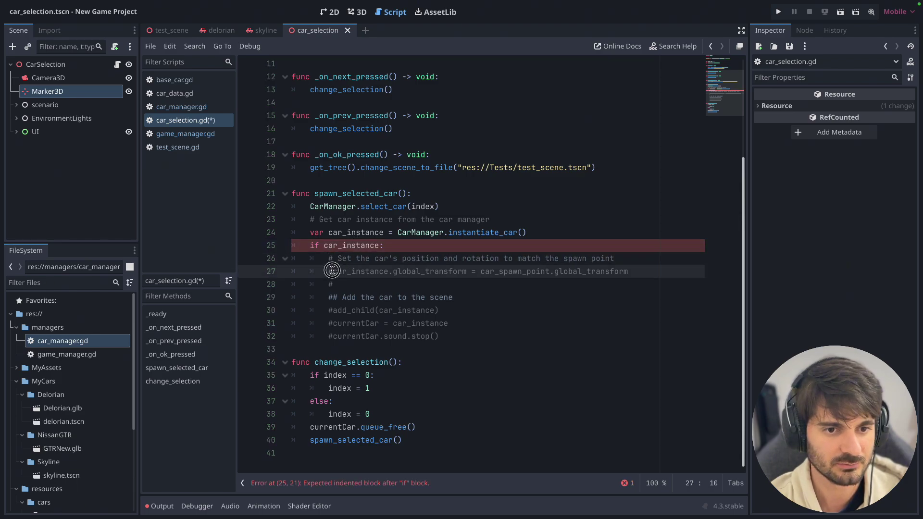
key("BackSpace")
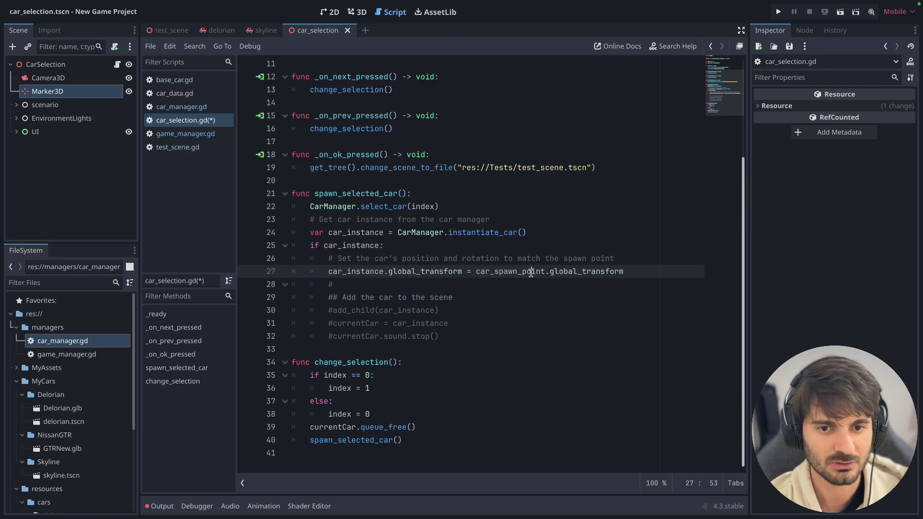
double_click(531, 272)
scroll(538, 287, "up", 5)
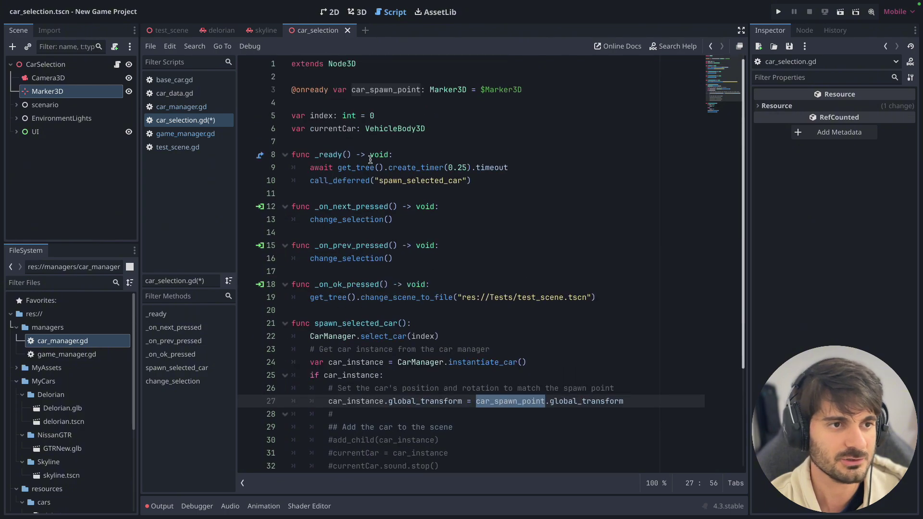
scroll(455, 219, "down", 5)
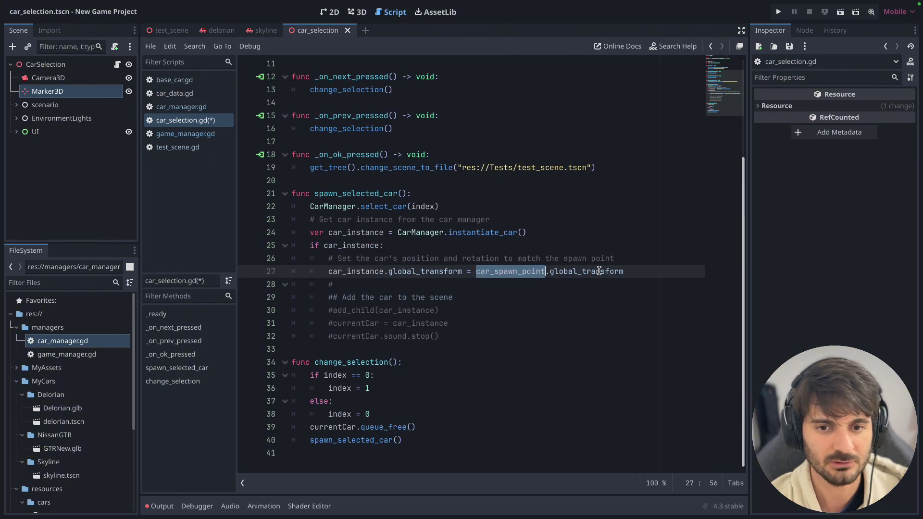
key("ctrl+z")
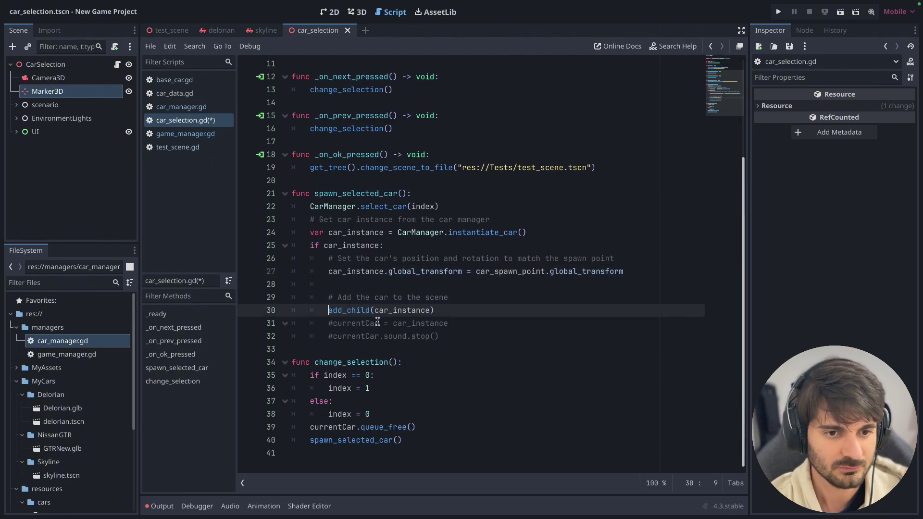
left_click(333, 323)
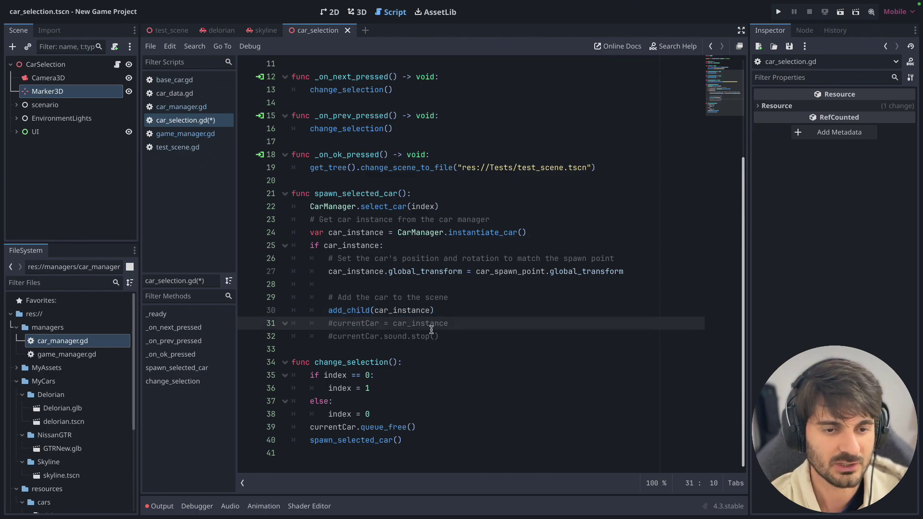
key("ctrl+z")
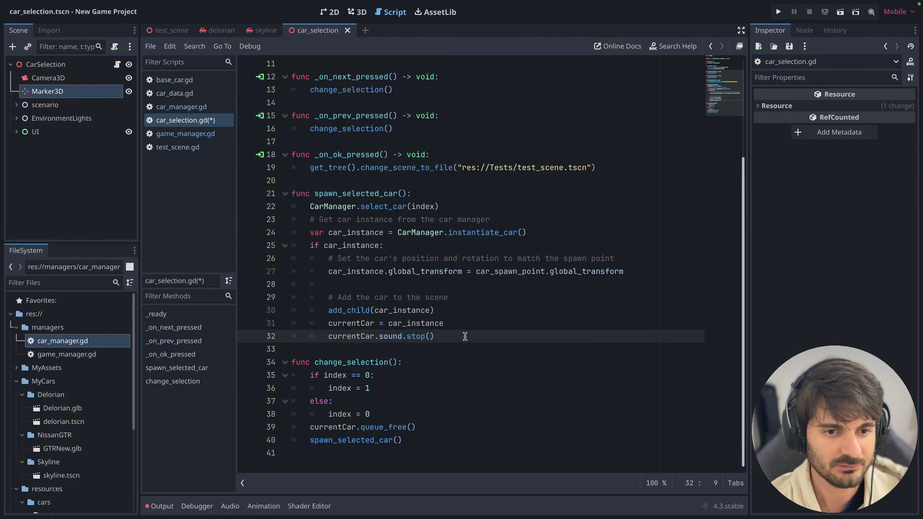
Step: Review the currentCar declaration, the queue_free call and the scene change in _on_ok_pressed
scroll(465, 336, "up", 4)
left_click_drag(426, 128, 242, 134)
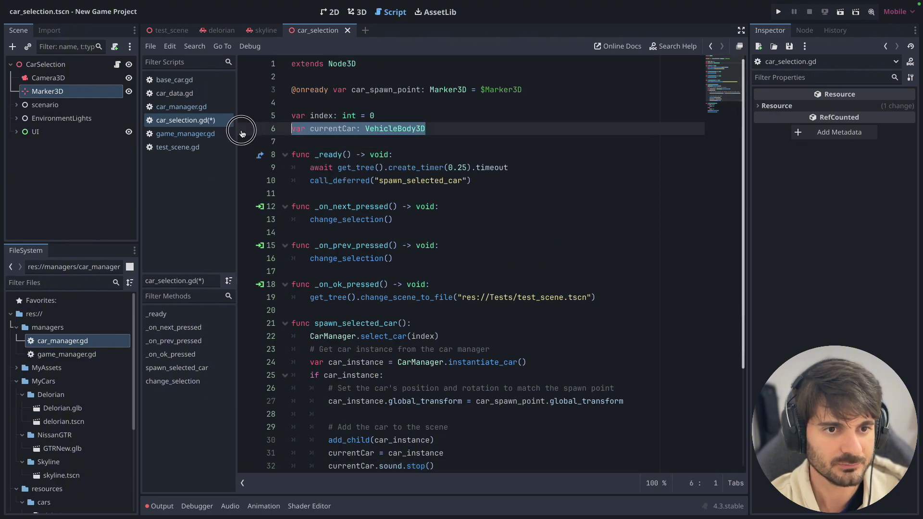
scroll(403, 342, "down", 5)
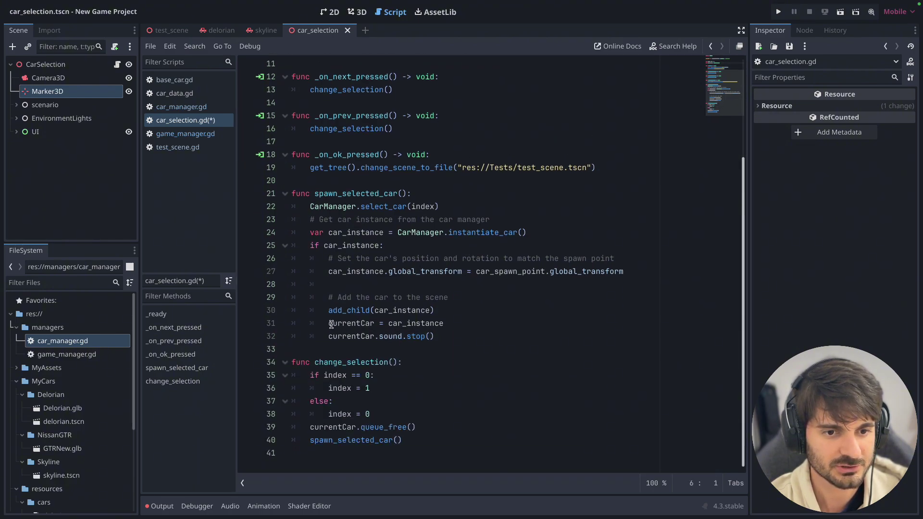
left_click_drag(331, 325, 425, 324)
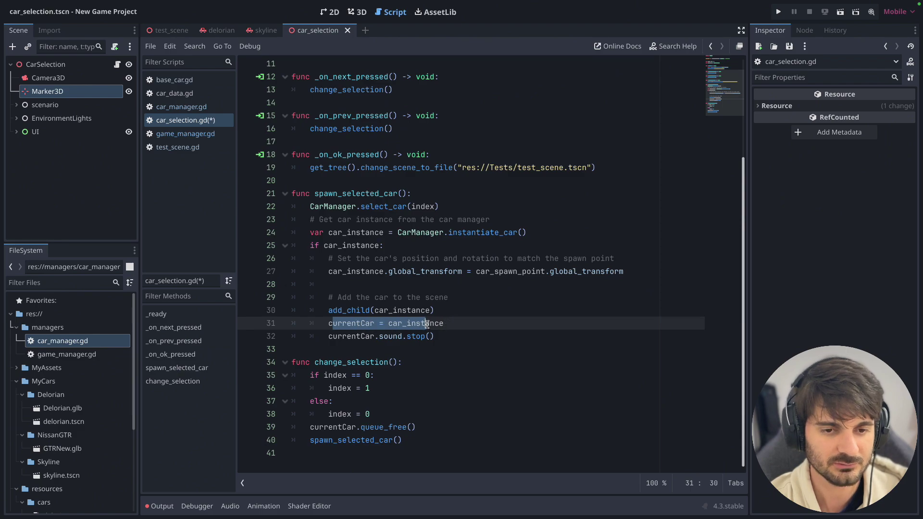
scroll(427, 324, "up", 4)
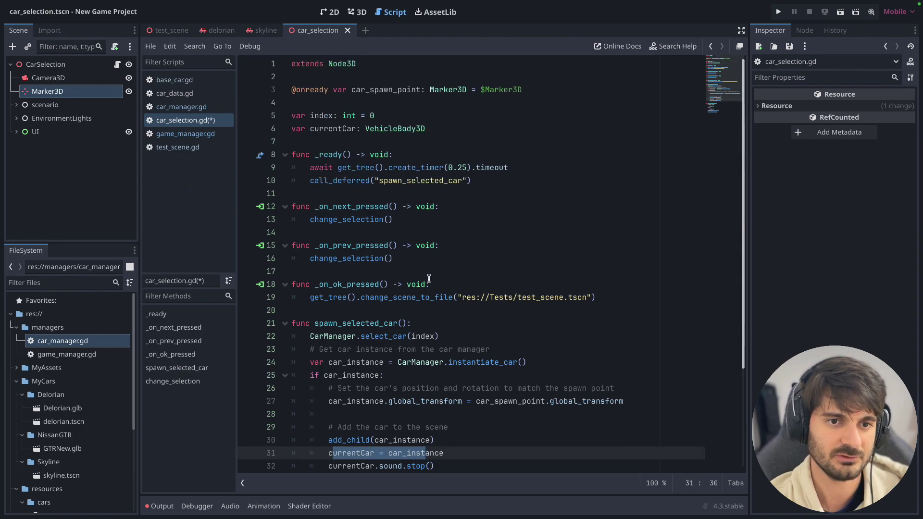
double_click(332, 129)
scroll(383, 194, "down", 5)
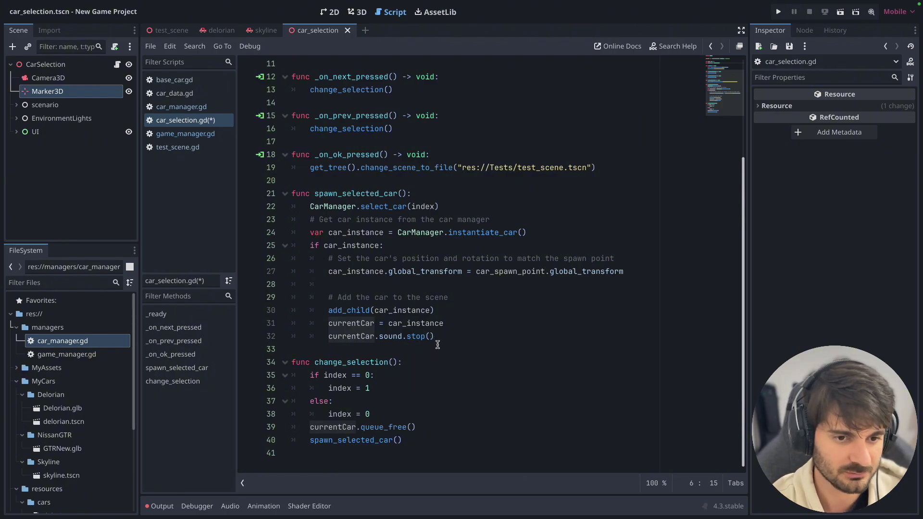
scroll(365, 229, "up", 4)
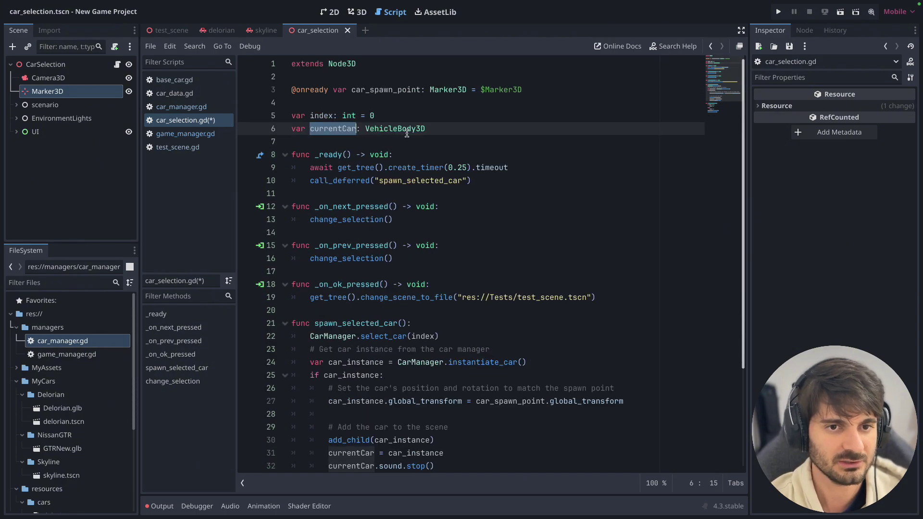
scroll(426, 226, "down", 4)
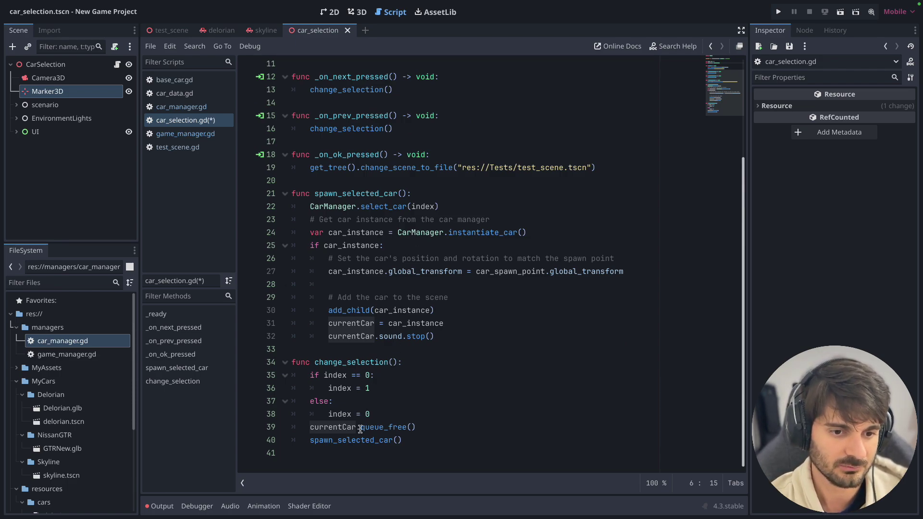
left_click_drag(415, 427, 310, 427)
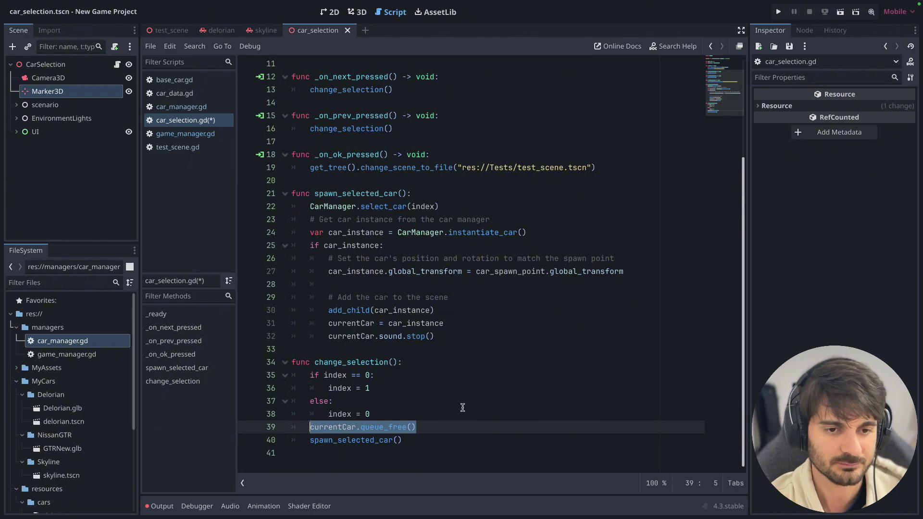
scroll(463, 399, "up", 4)
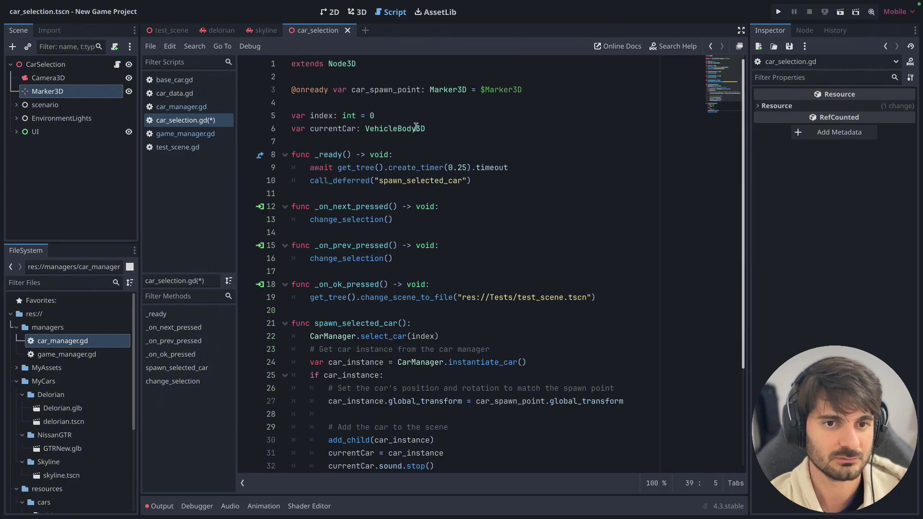
left_click_drag(291, 207, 405, 251)
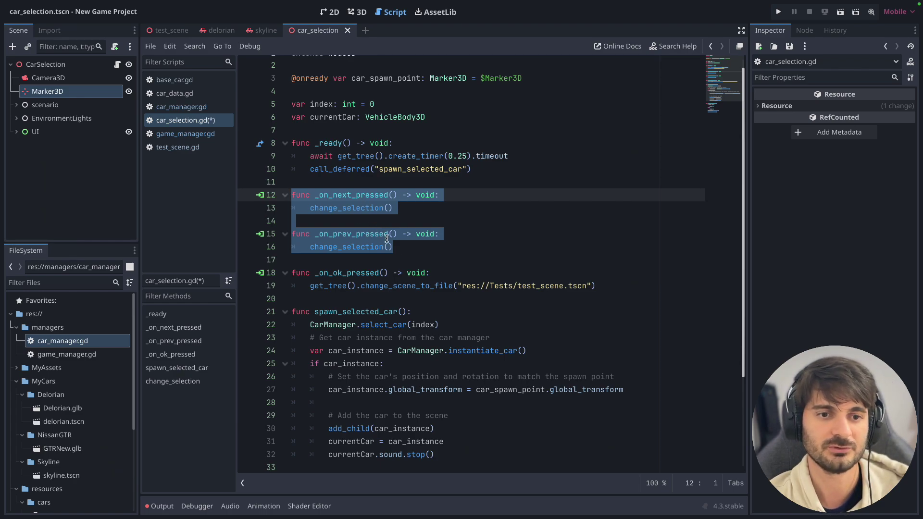
left_click_drag(308, 285, 601, 283)
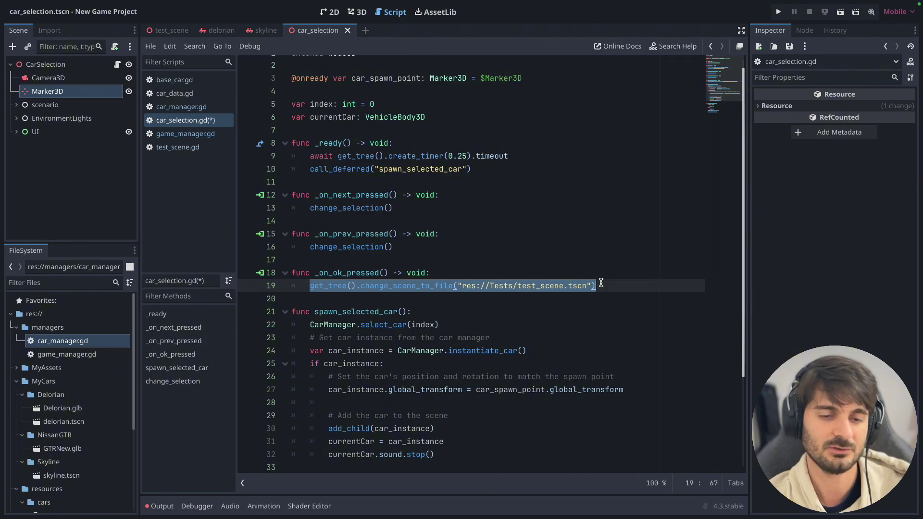
scroll(481, 240, "down", 2)
scroll(433, 193, "up", 3)
Step: In test_scene.gd, delete the placeholder pass line in spawn_selected_car
left_click(168, 31)
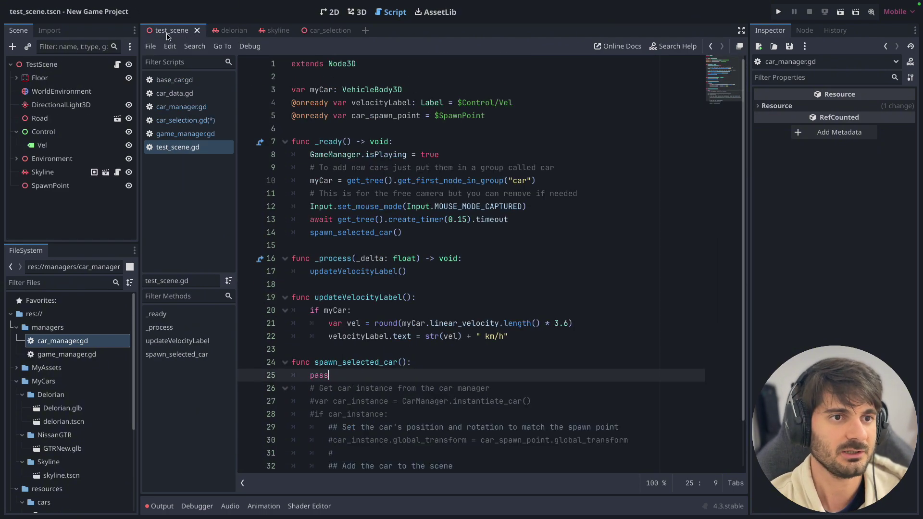
left_click(120, 64)
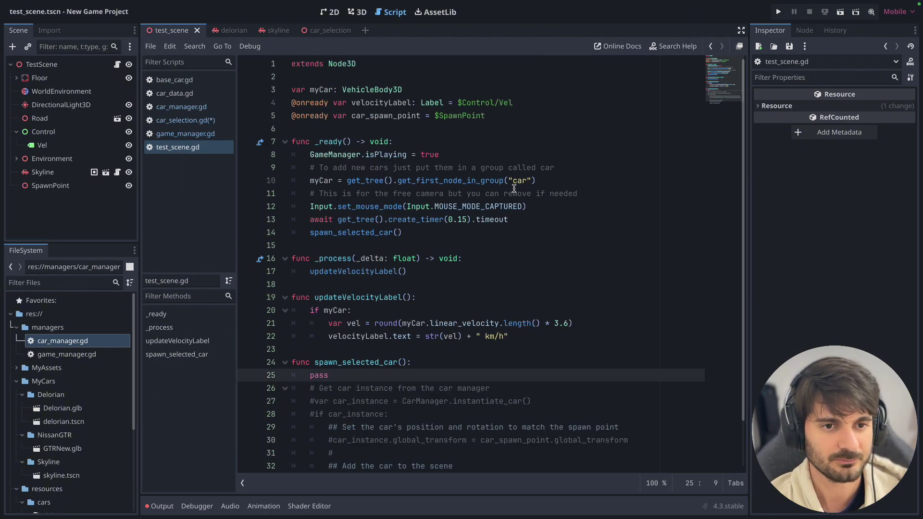
scroll(514, 188, "down", 2)
triple_click(344, 323)
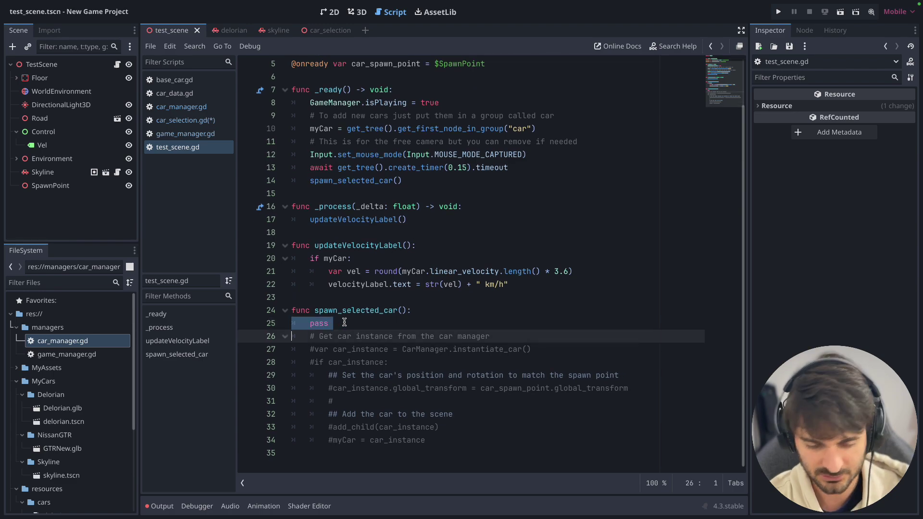
key("BackSpace")
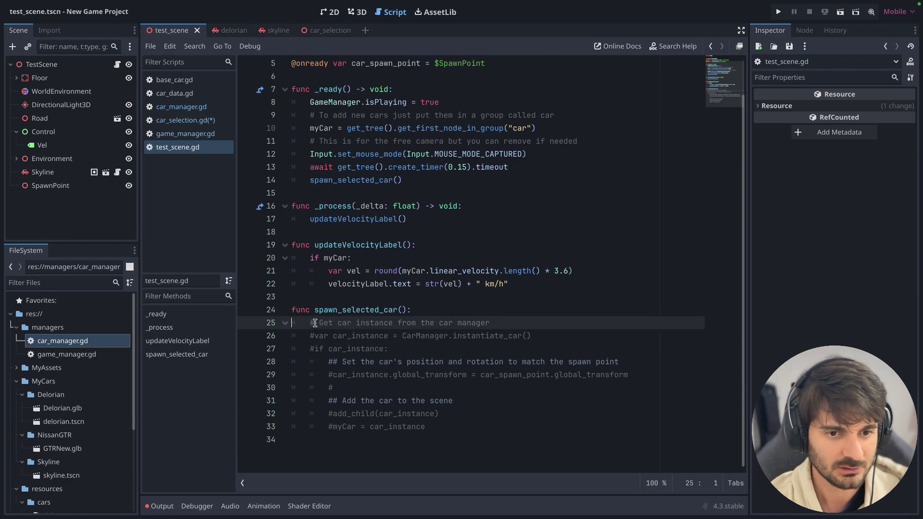
Step: Uncomment the car_instance, global_transform, add_child and myCar lines of spawn_selected_car
left_click(315, 335)
key("BackSpace")
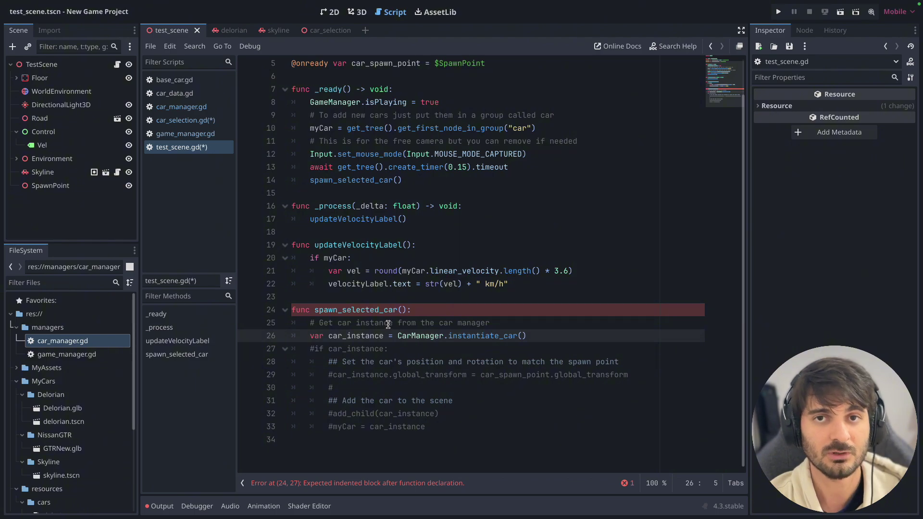
key("Down")
key("Delete")
left_click(335, 362)
key("BackSpace")
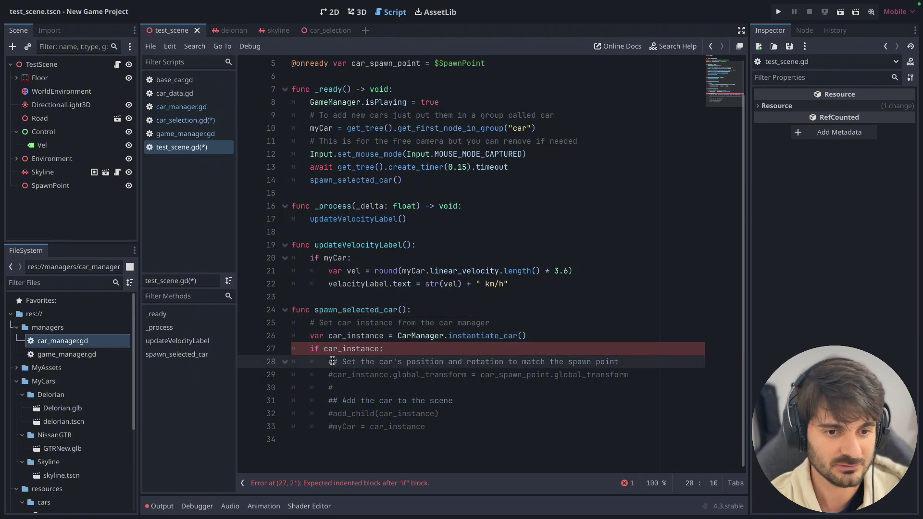
left_click(334, 375)
key("BackSpace")
left_click(335, 388)
key("BackSpace")
left_click(334, 401)
key("BackSpace")
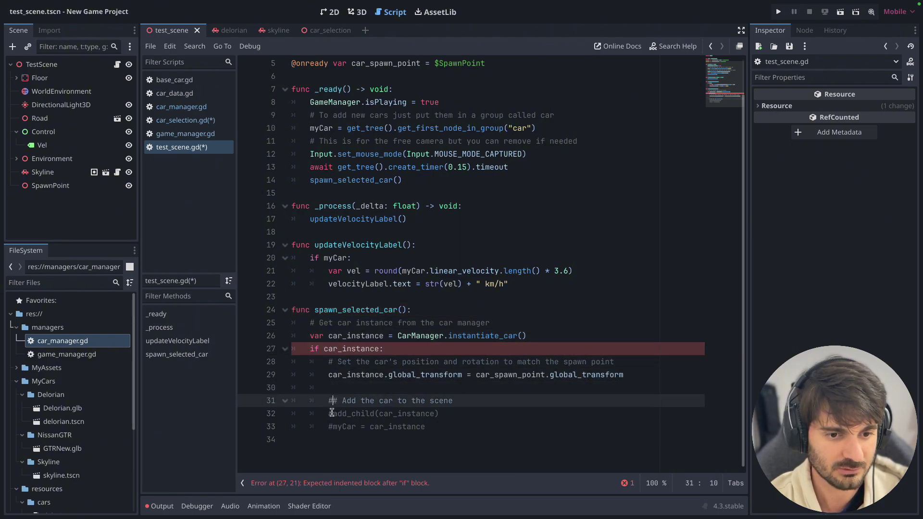
left_click(334, 413)
key("BackSpace")
left_click(334, 426)
key("BackSpace")
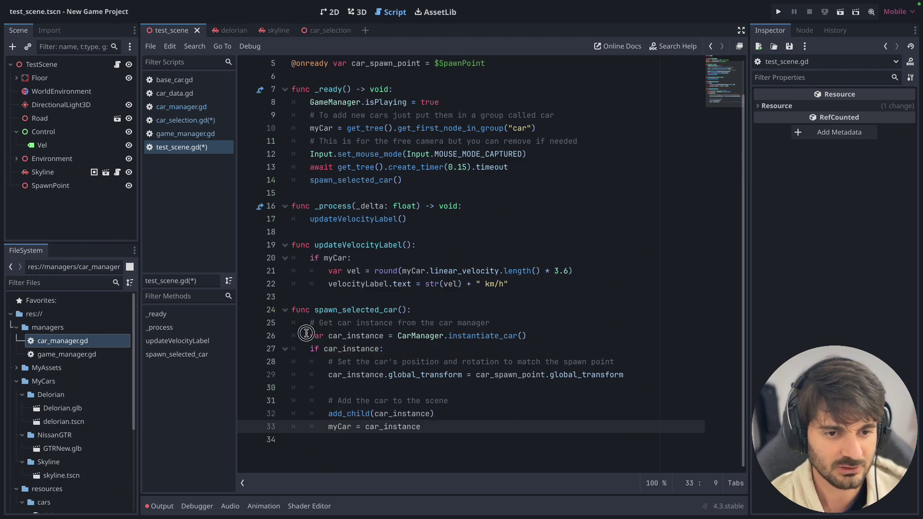
Step: Review the spawn code, the SpawnPoint node, the myCar declaration and velocity label code
mouse_move(309, 336)
left_mouse_down()
mouse_move(526, 357)
mouse_move(595, 408)
left_mouse_up()
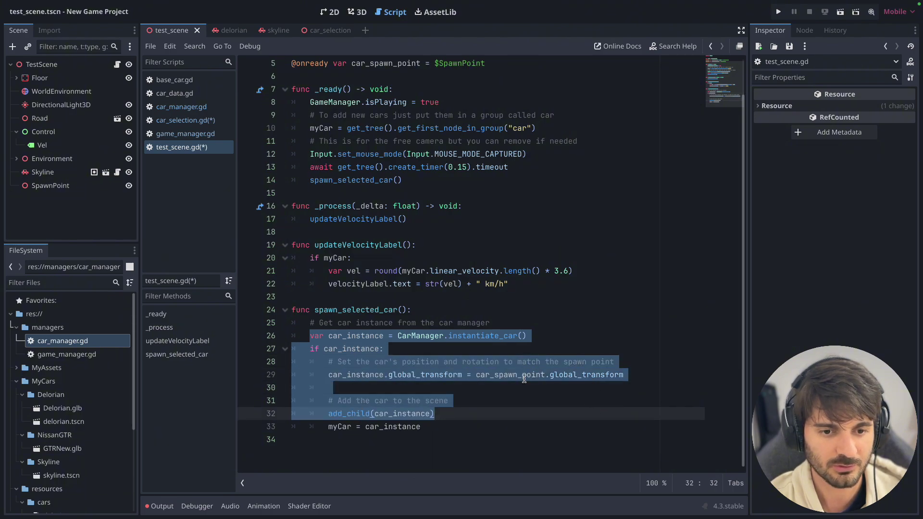
left_click(468, 416)
left_click(53, 185)
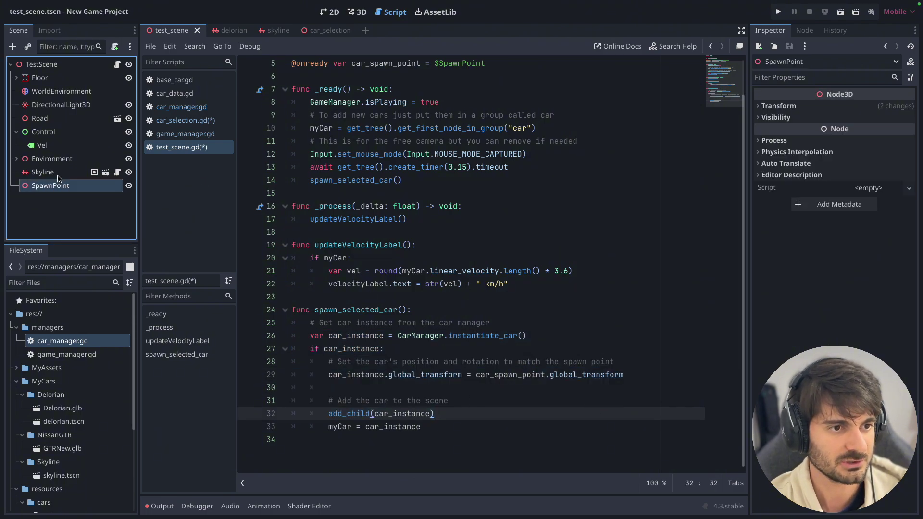
left_click(438, 426)
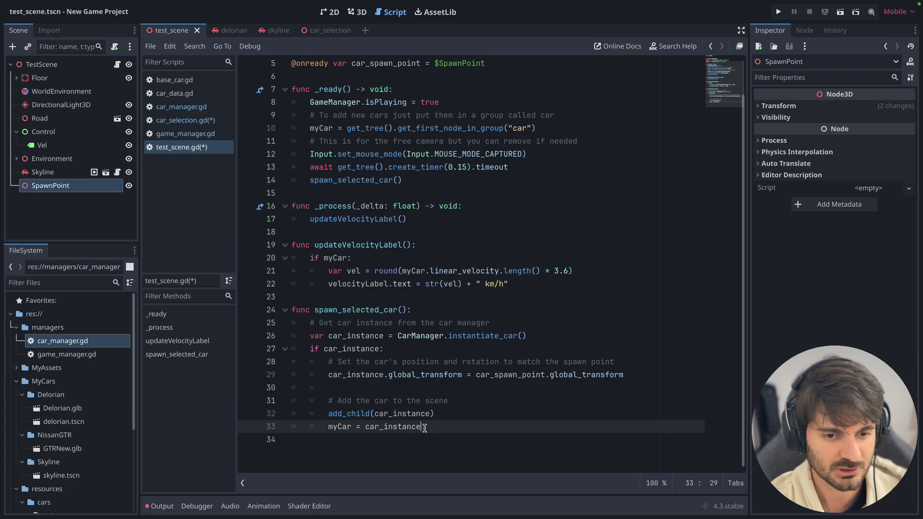
left_click_drag(424, 428, 329, 427)
scroll(392, 179, "up", 2)
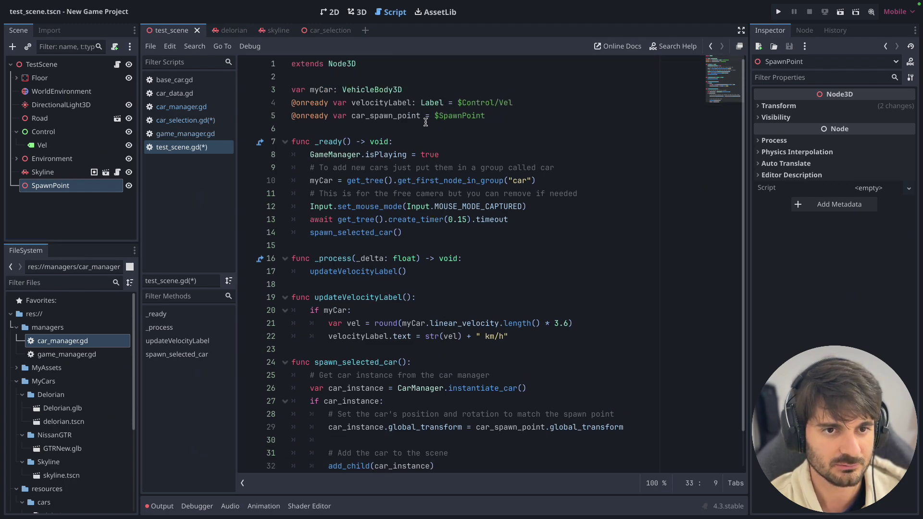
left_click_drag(413, 89, 253, 95)
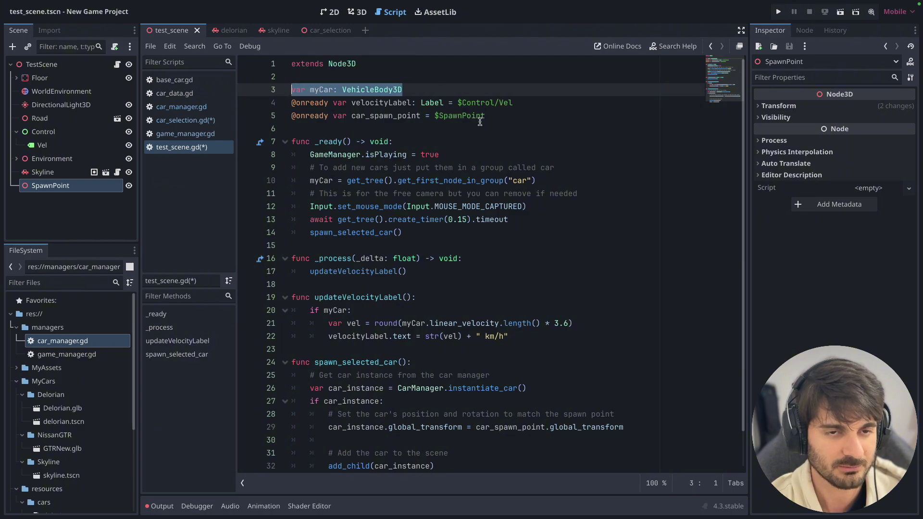
left_click(323, 89)
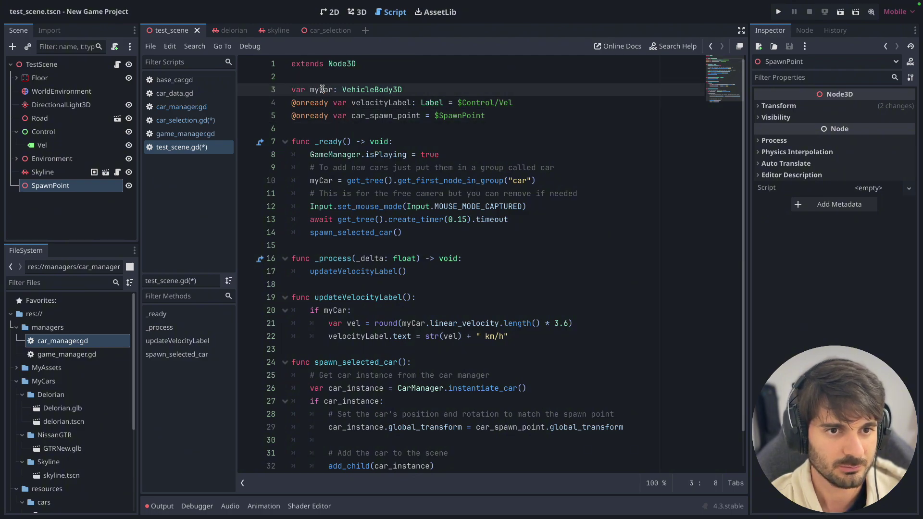
scroll(360, 130, "down", 2)
left_click_drag(509, 298, 280, 272)
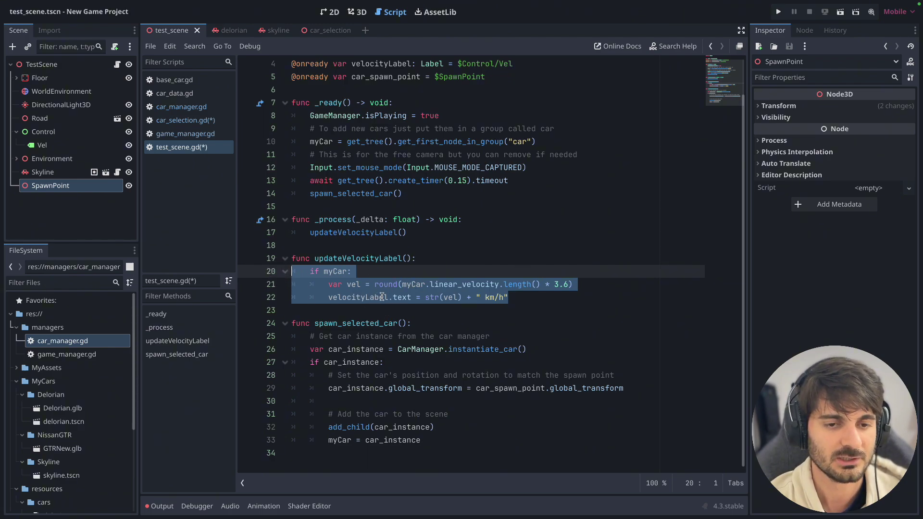
scroll(394, 294, "up", 1)
scroll(419, 288, "down", 1)
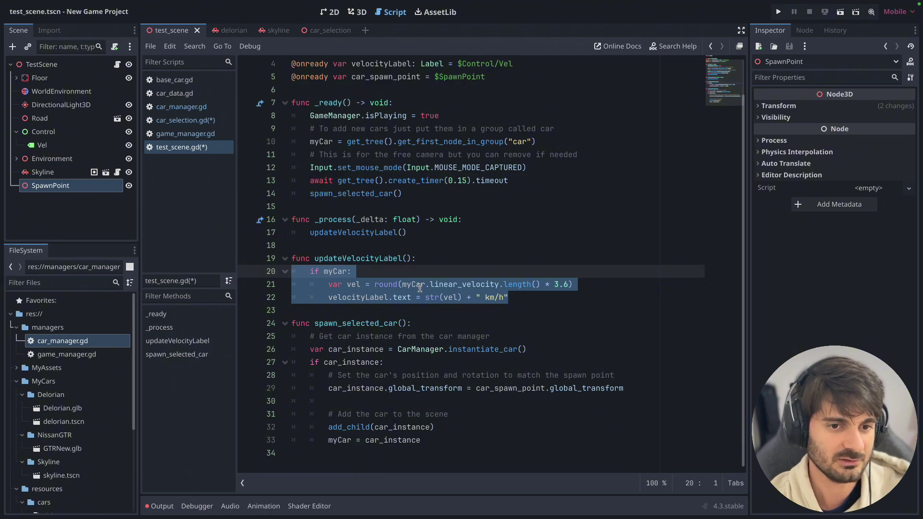
Step: Save the edited scripts and look over the finished spawn_selected_car function
key("ctrl+s")
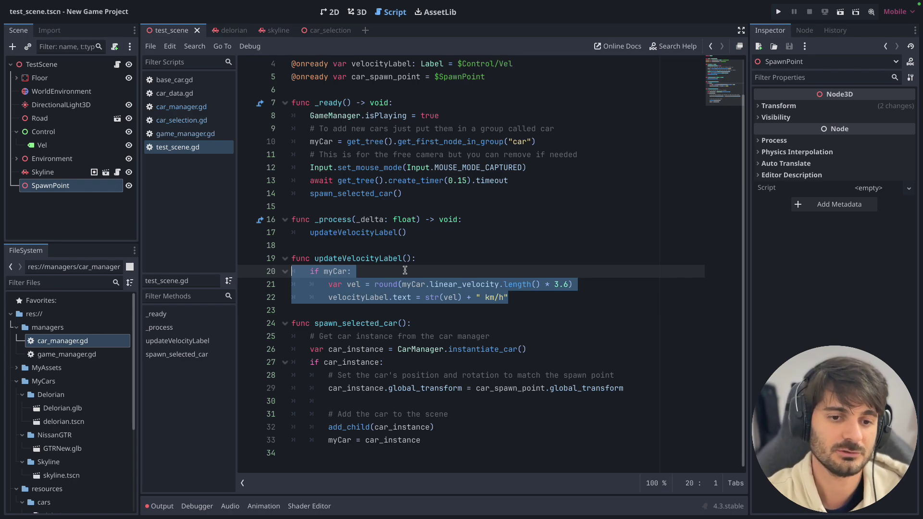
left_click(449, 298)
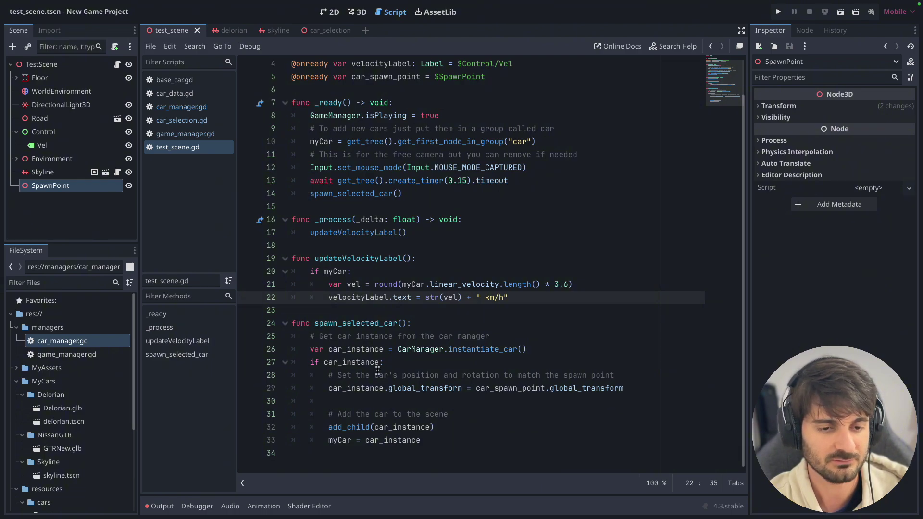
left_click_drag(444, 442, 269, 325)
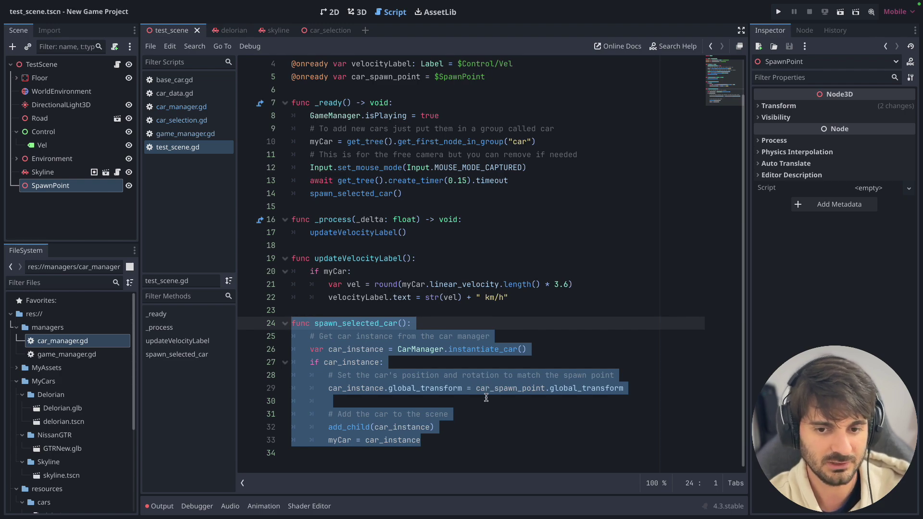
scroll(68, 382, "down", 3)
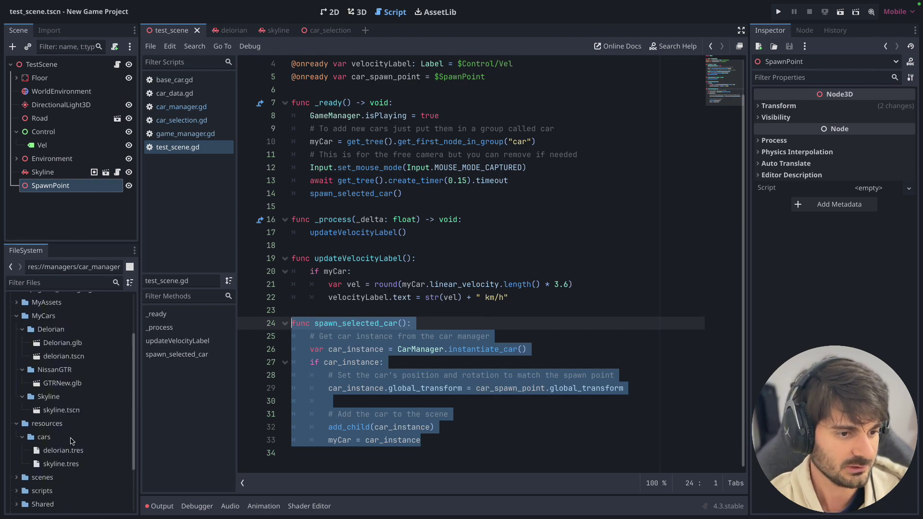
scroll(47, 457, "down", 3)
Step: Check delorian.tres, delete the Skyline node from TestScene, and run the game
left_click(69, 382)
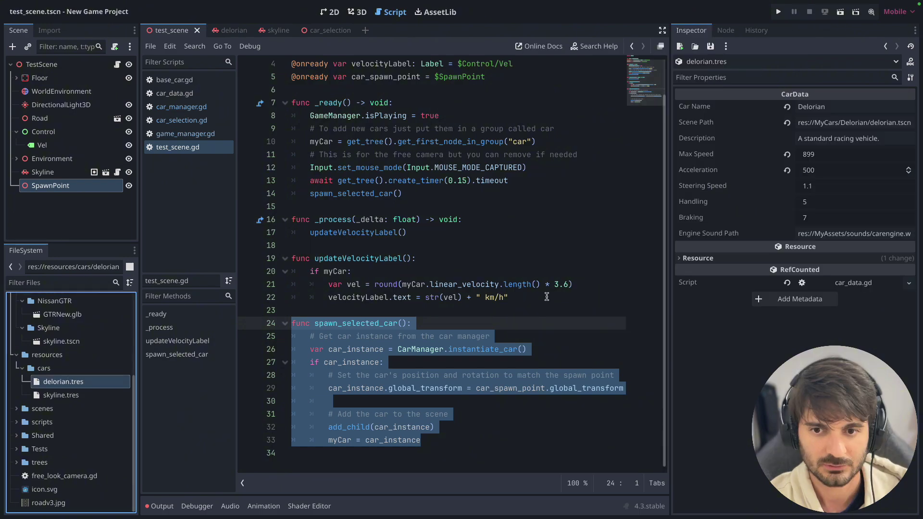
left_click(866, 285)
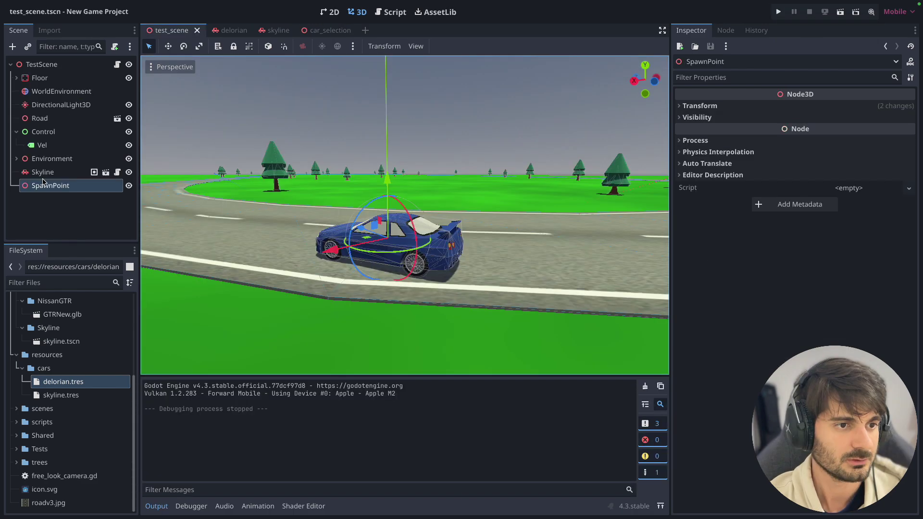
left_click(44, 178)
key("Delete")
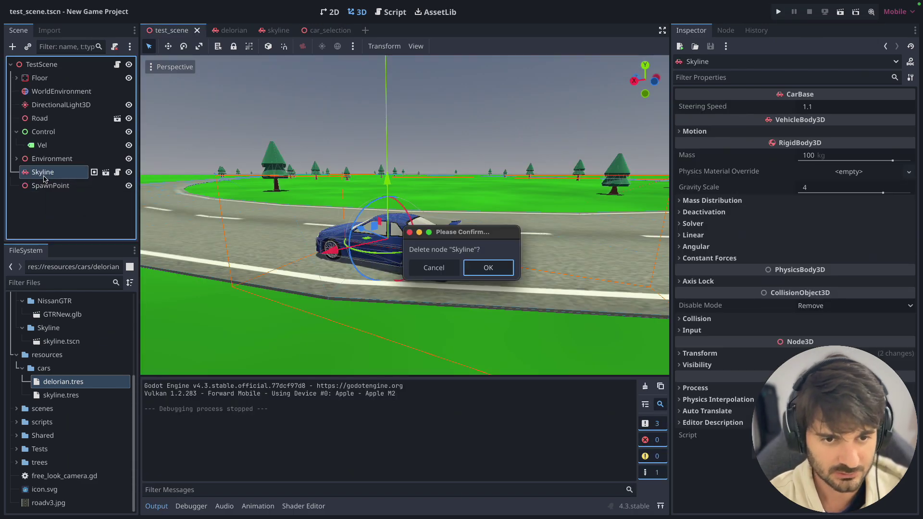
key("Return")
left_click(44, 177)
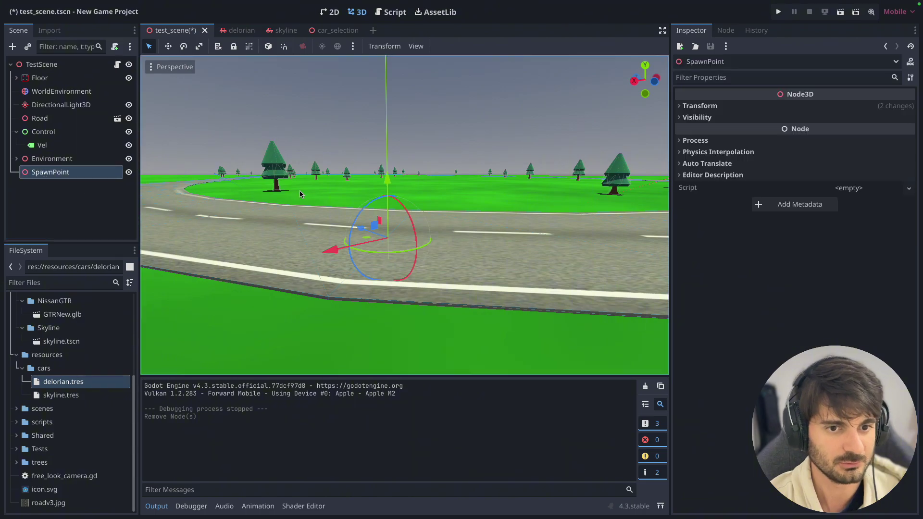
key("super+b")
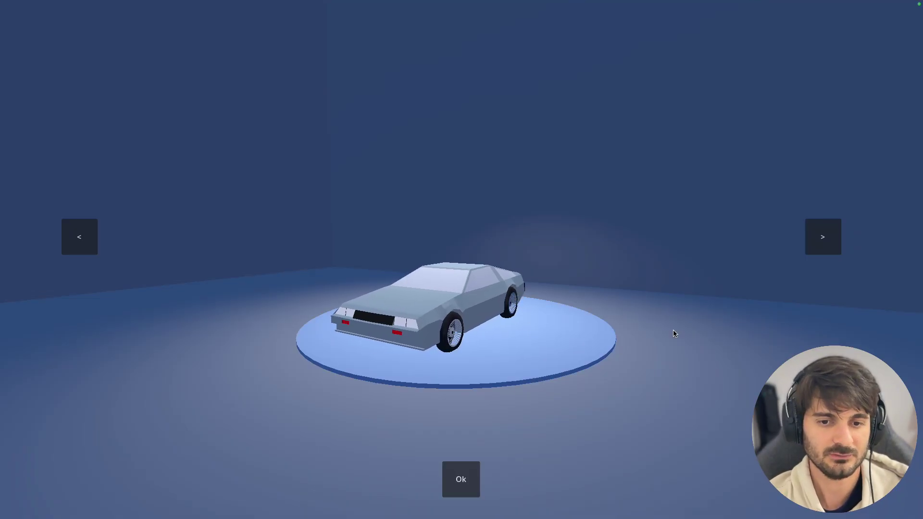
Step: Cycle the showroom to the Skyline, confirm with Ok, and accelerate it along the road
left_click(821, 239)
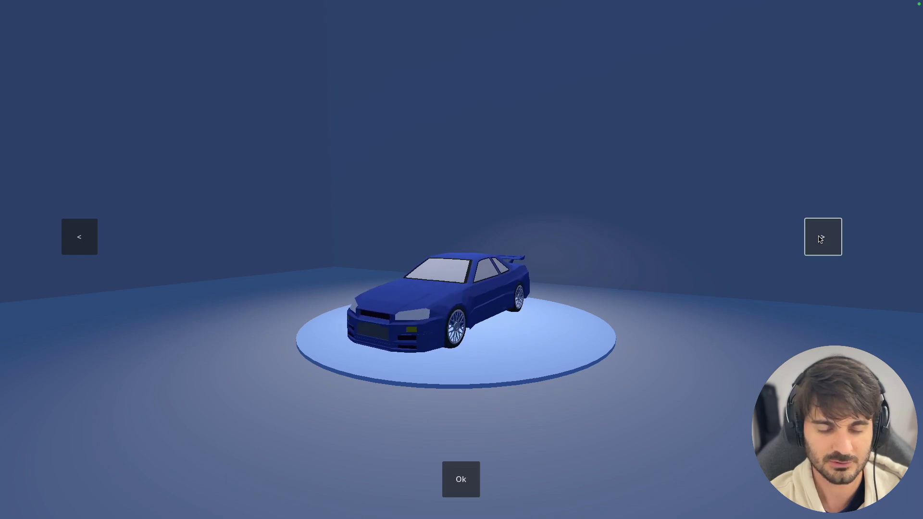
left_click(820, 239)
left_click(820, 239)
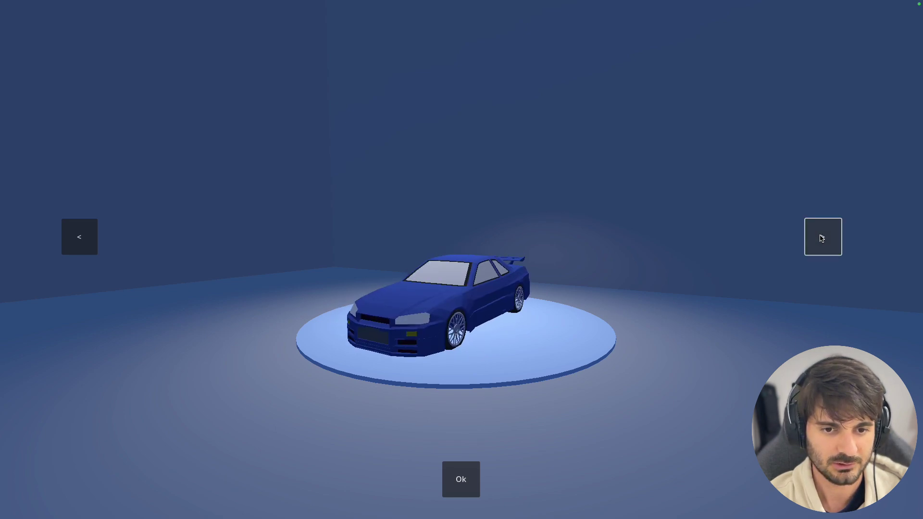
left_click(468, 489)
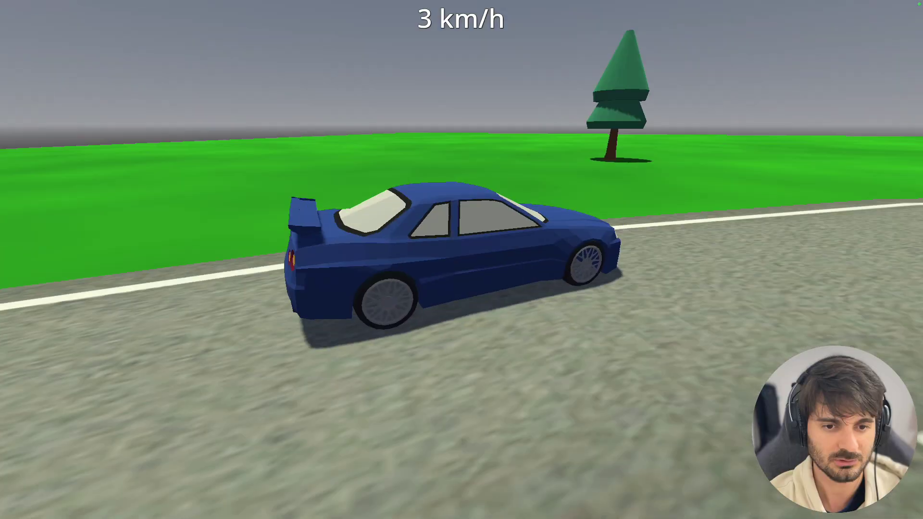
key("w")
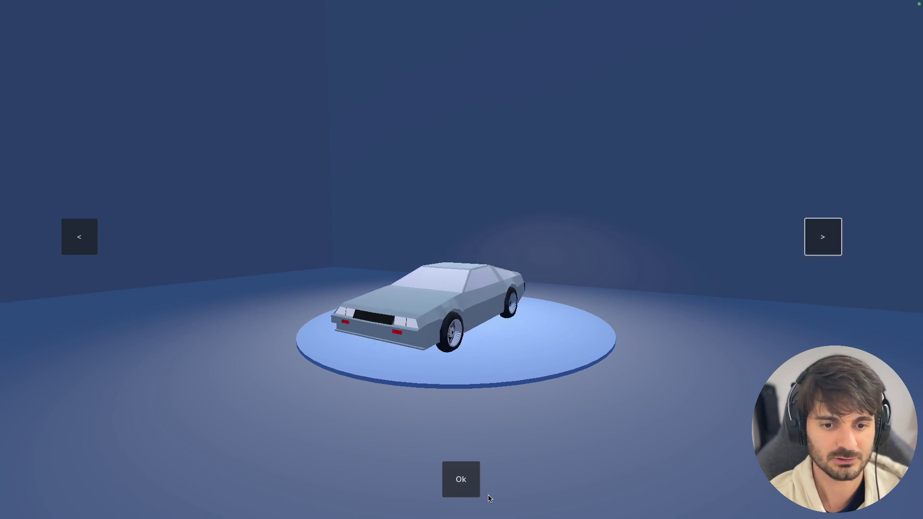
Step: Confirm the Delorian and drive it down the road through the right-hand bend
left_click(464, 483)
key("w")
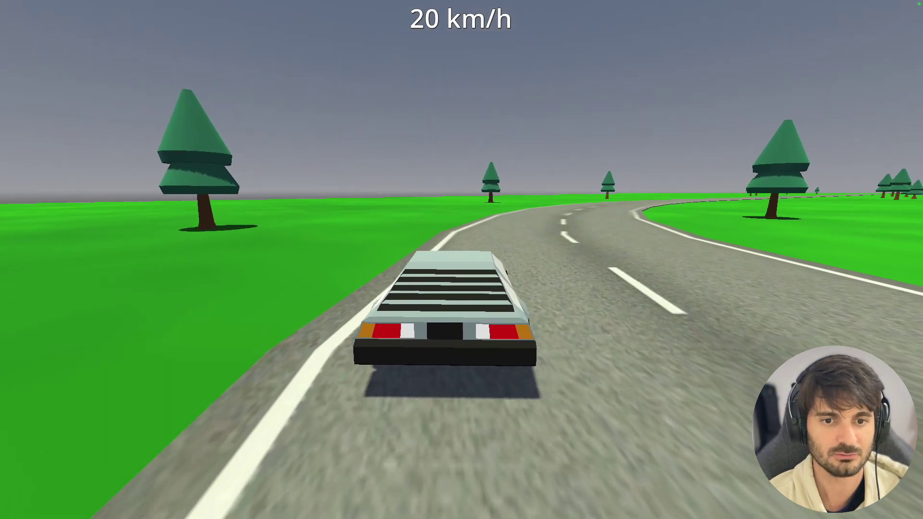
key("d")
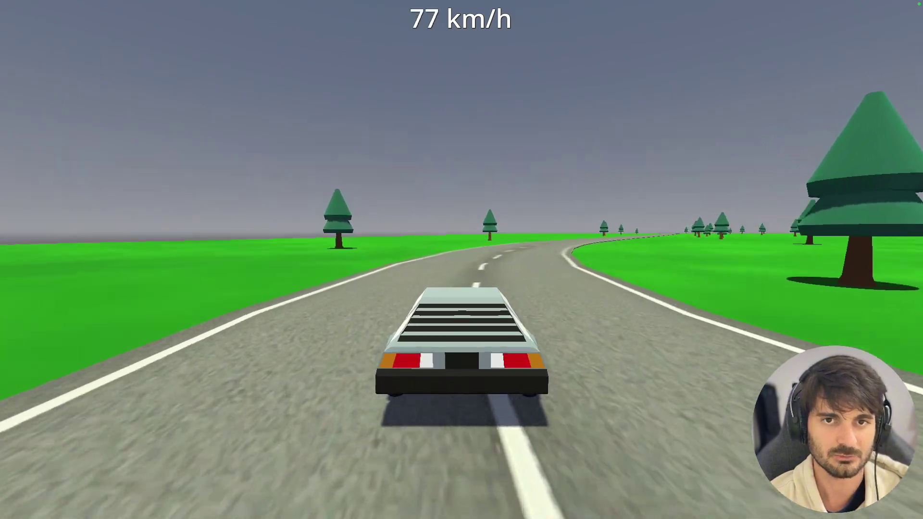
key("d")
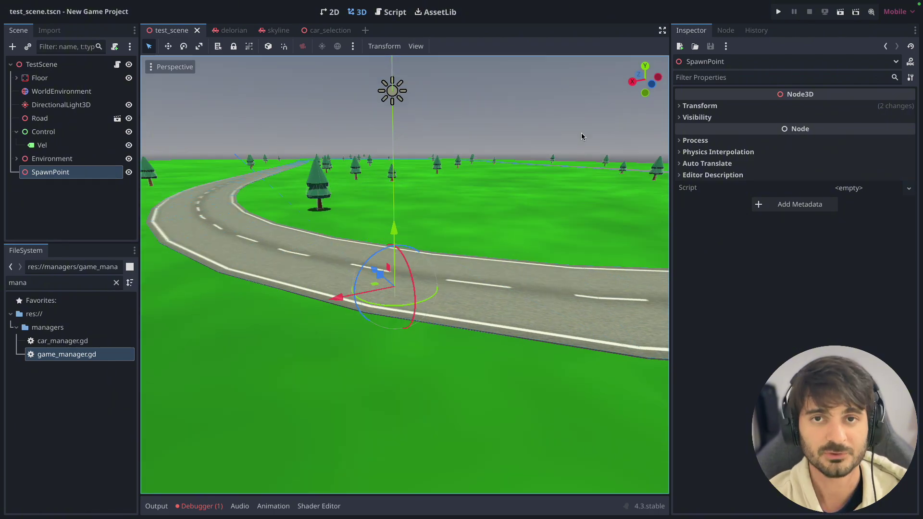
middle_click_drag(444, 261, 581, 133)
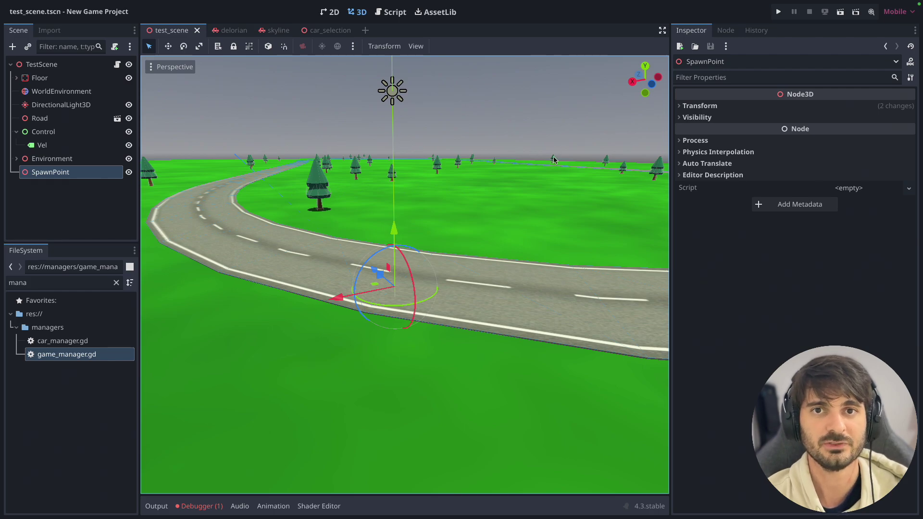